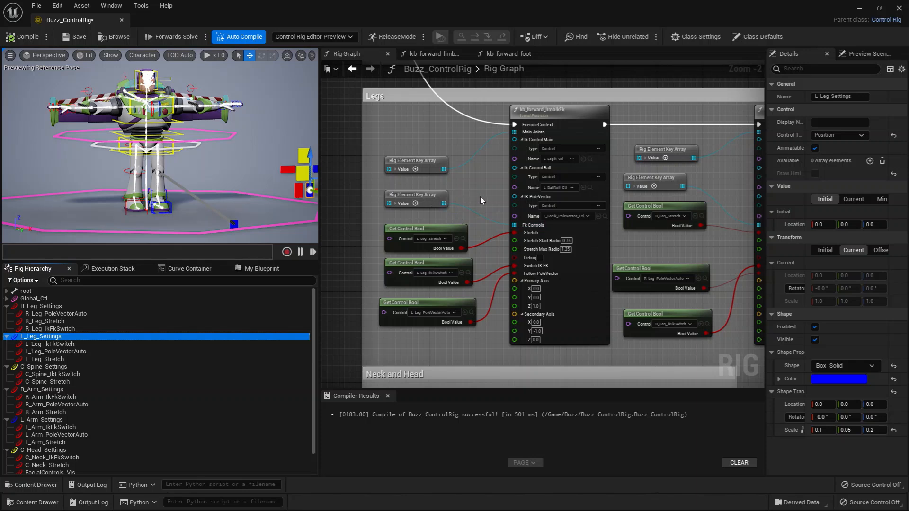
Step: Select the left leg's kb_forward_limbIkFk function node in the Legs section of the rig graph
right_drag(482, 193, 470, 196)
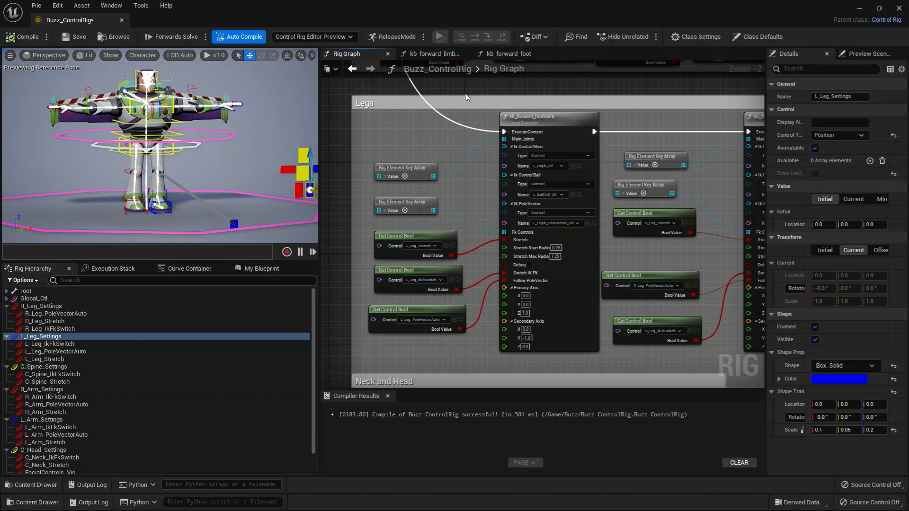
click(550, 116)
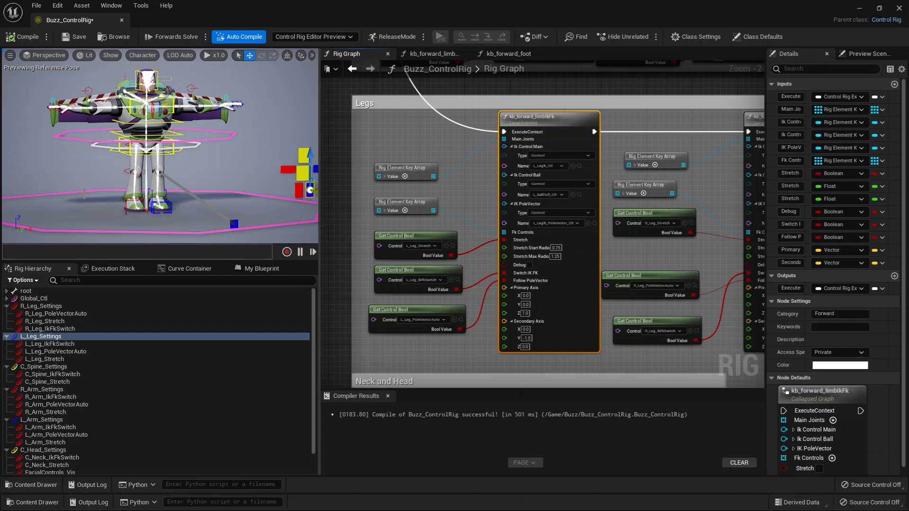
Step: Raise the left foot's IK control off the floor so the knee bends
mouse_move(177, 204)
alt+mouse_down()
mouse_move(174, 196)
mouse_move(175, 218)
alt+mouse_up()
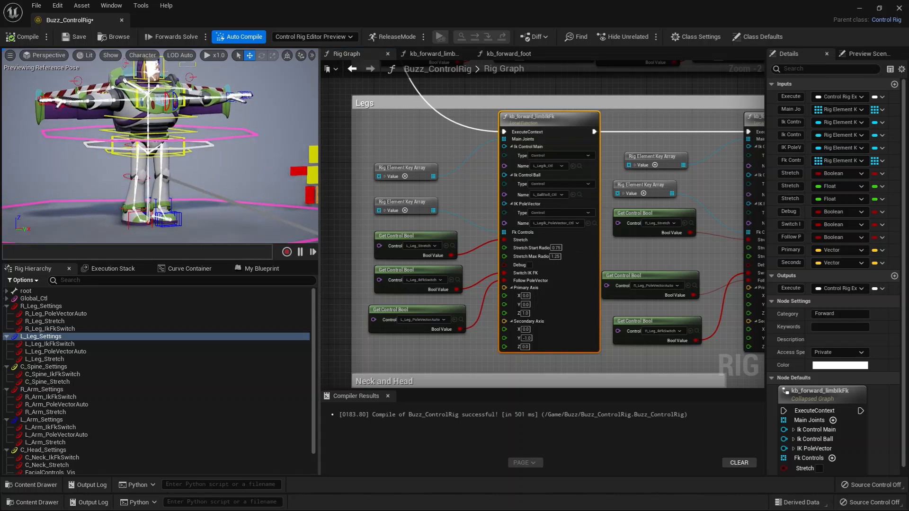
click(175, 209)
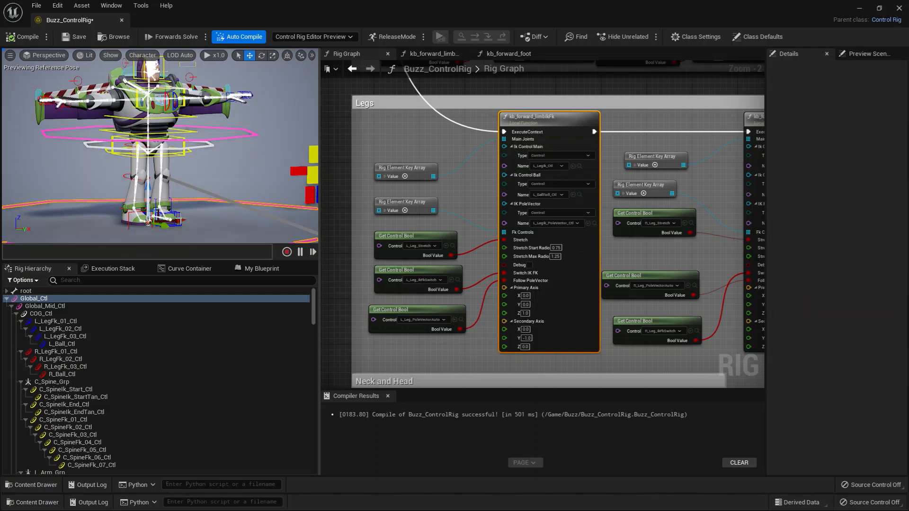
alt+drag(175, 208, 203, 202)
click(163, 200)
drag(161, 241, 161, 214)
Step: Move L_LegIk_PoleVector_Ctl to about X 7.4 and Y 4.6 to redirect the left knee
drag(184, 184, 210, 99)
click(305, 213)
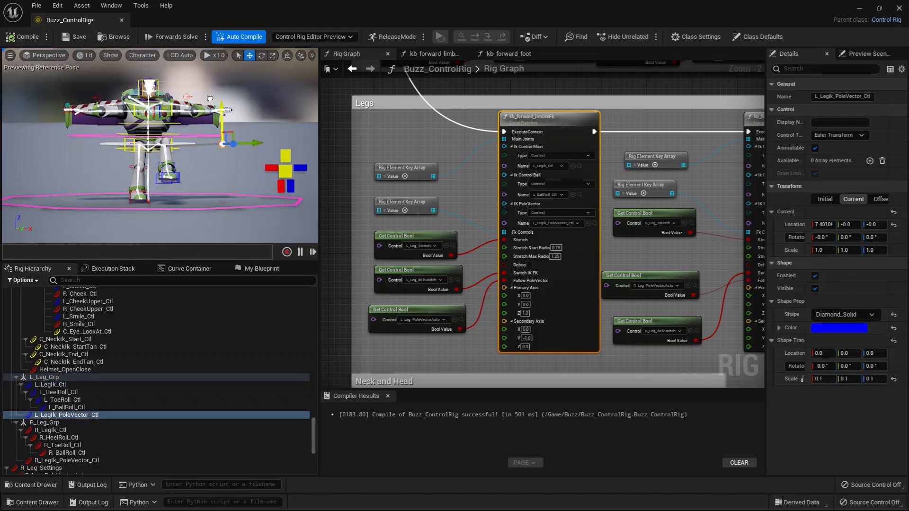
drag(255, 143, 171, 152)
scroll(161, 151, up, 2)
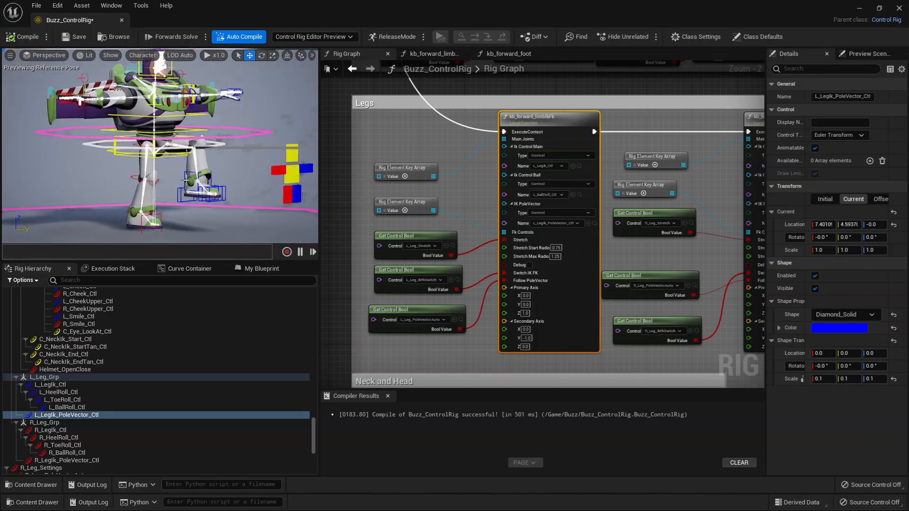
Step: Switch the left leg to FK by turning off the current value of L_Leg_IkFkSwitch
click(298, 191)
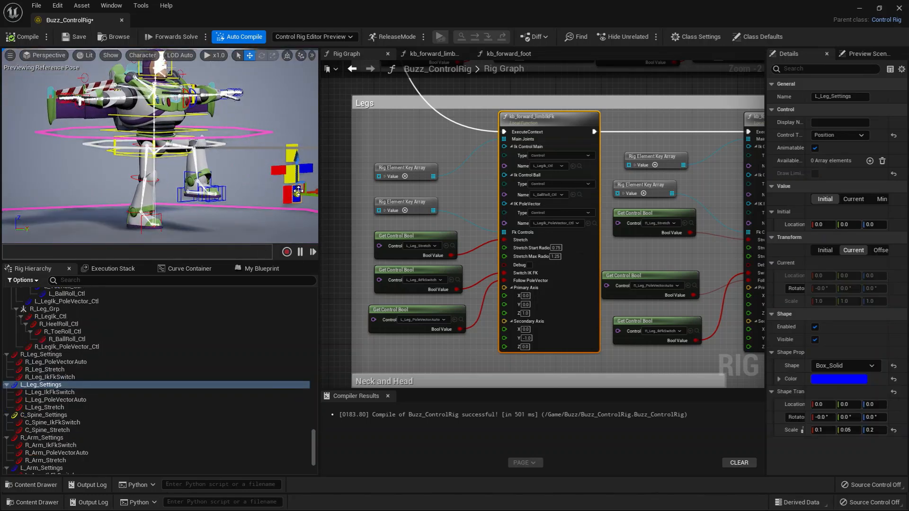
click(67, 393)
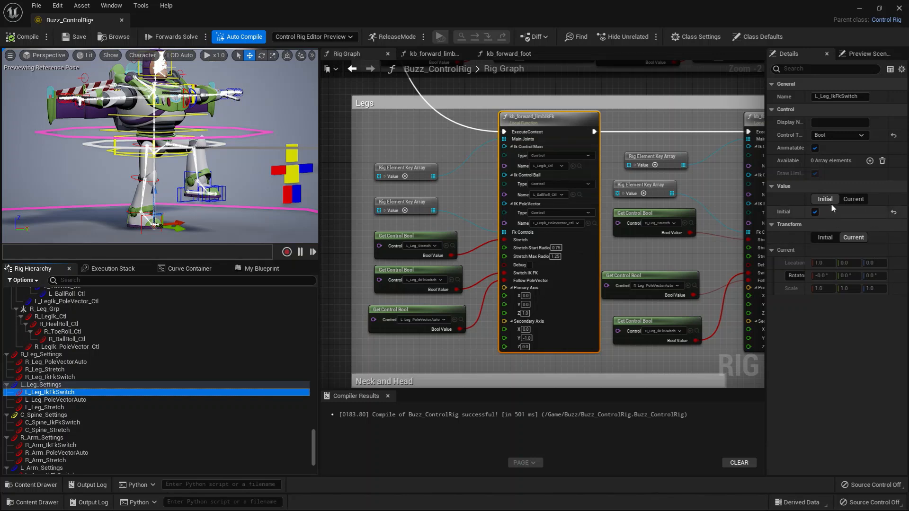
click(853, 199)
click(815, 212)
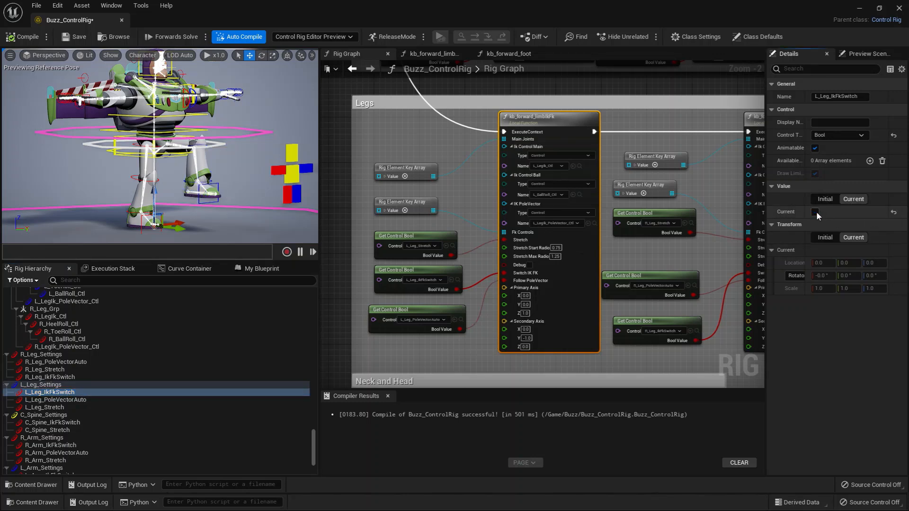
Step: Rotate the left knee's FK control L_LegFk_02_Ctl about 24.6° around X
drag(180, 178, 203, 175)
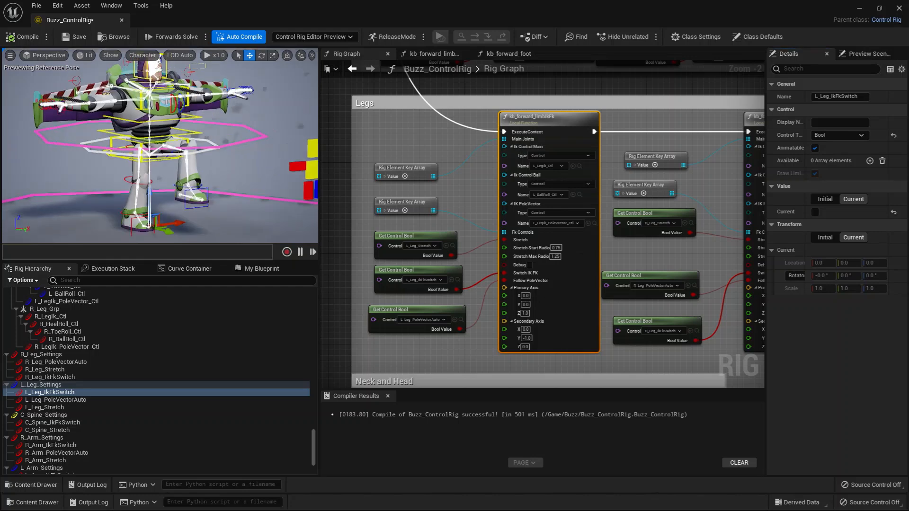
scroll(208, 165, up, 5)
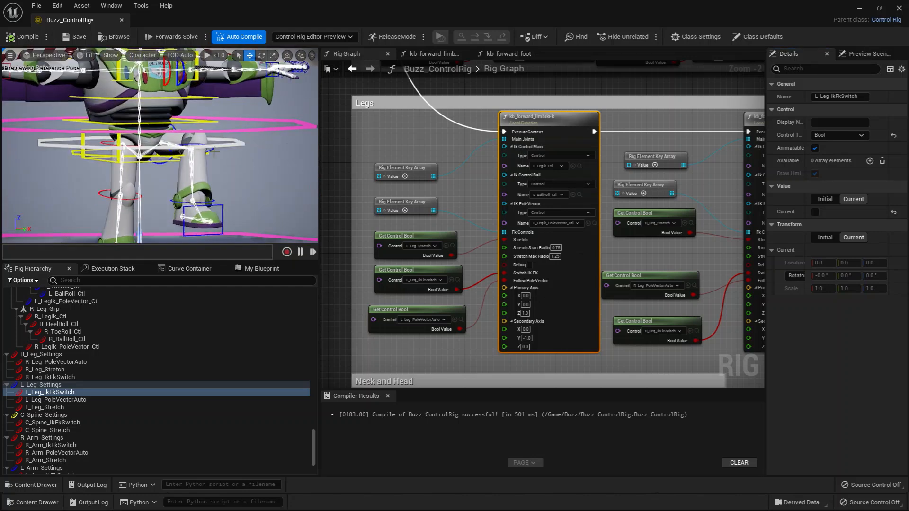
click(183, 201)
key(e)
drag(212, 173, 272, 221)
scroll(272, 222, down, 5)
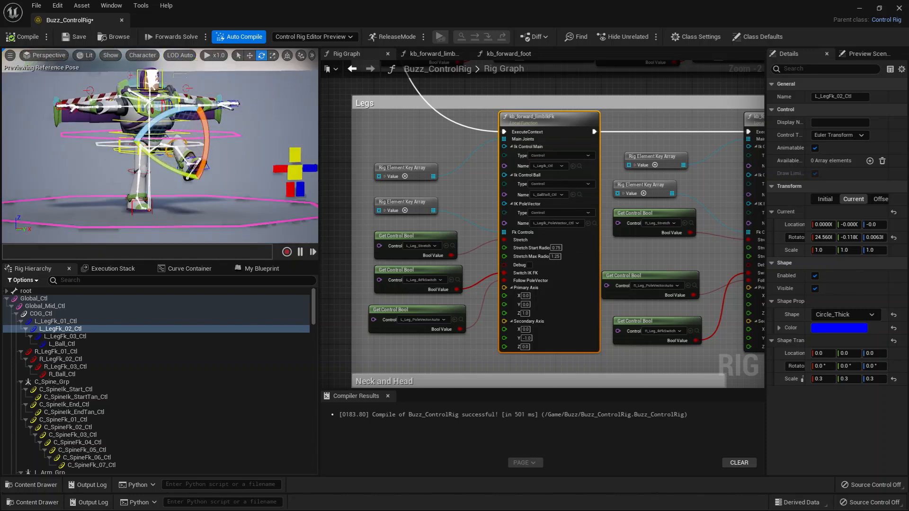
Step: Return the left leg to IK by turning on the current value of L_Leg_IkFkSwitch, and check the pose
click(300, 190)
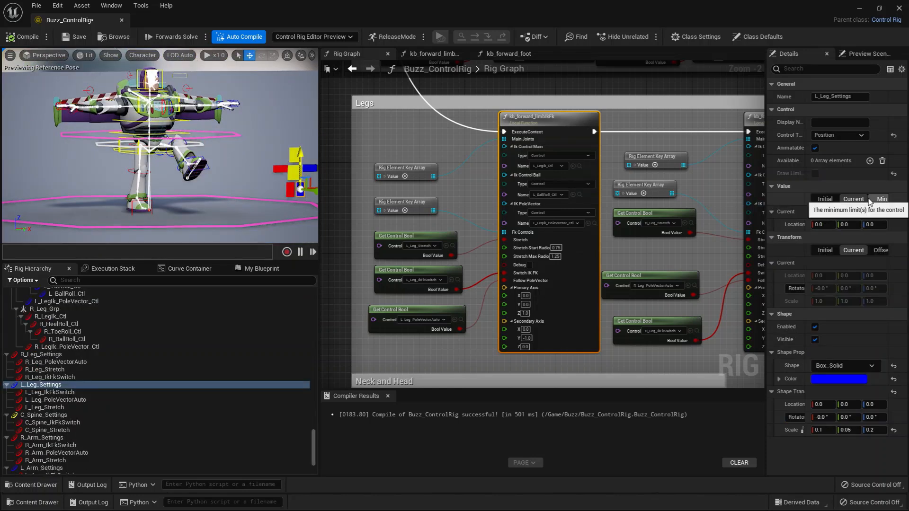
click(49, 393)
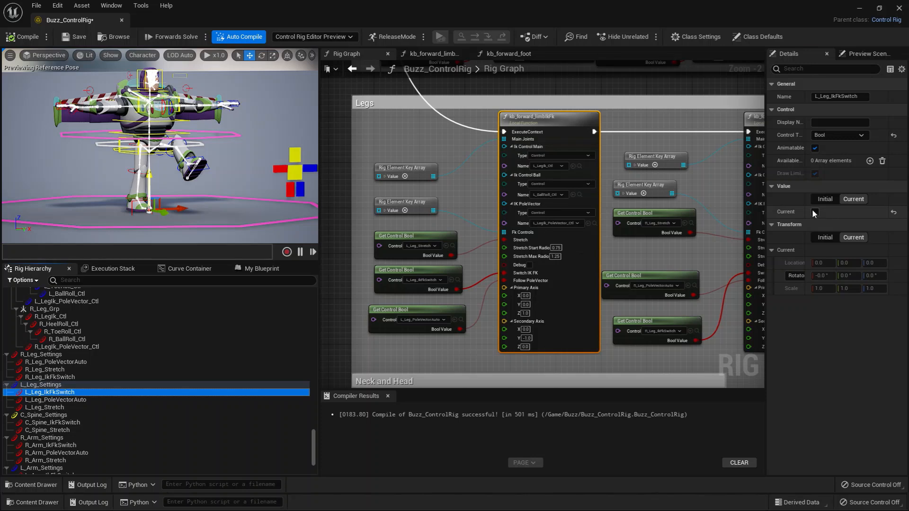
click(815, 212)
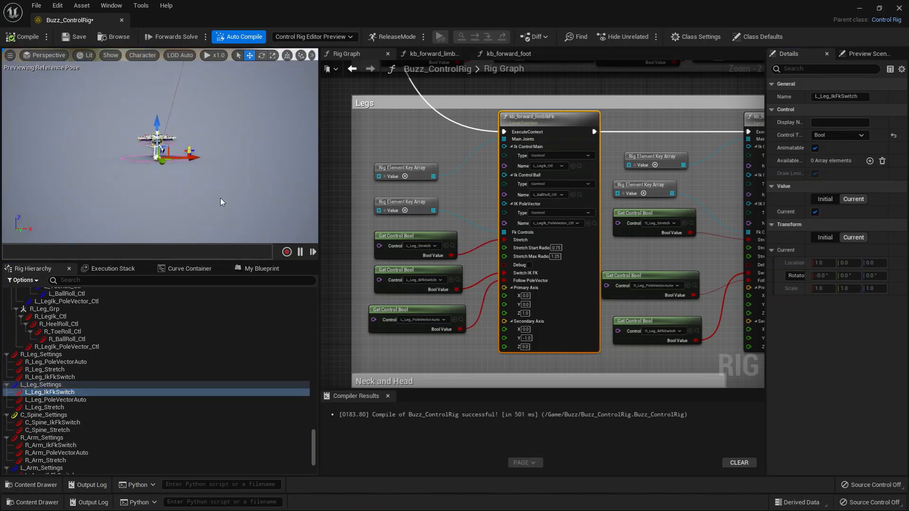
drag(223, 202, 218, 84)
scroll(121, 130, up, 5)
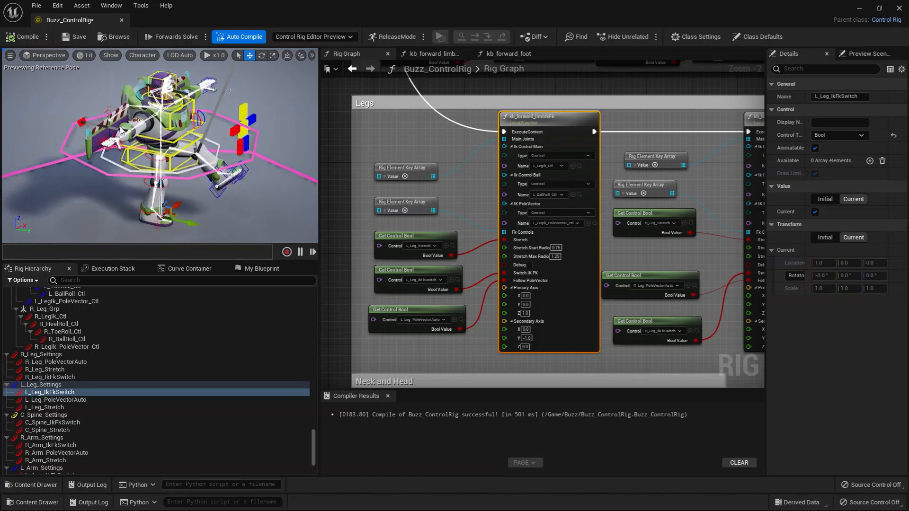
drag(180, 170, 110, 173)
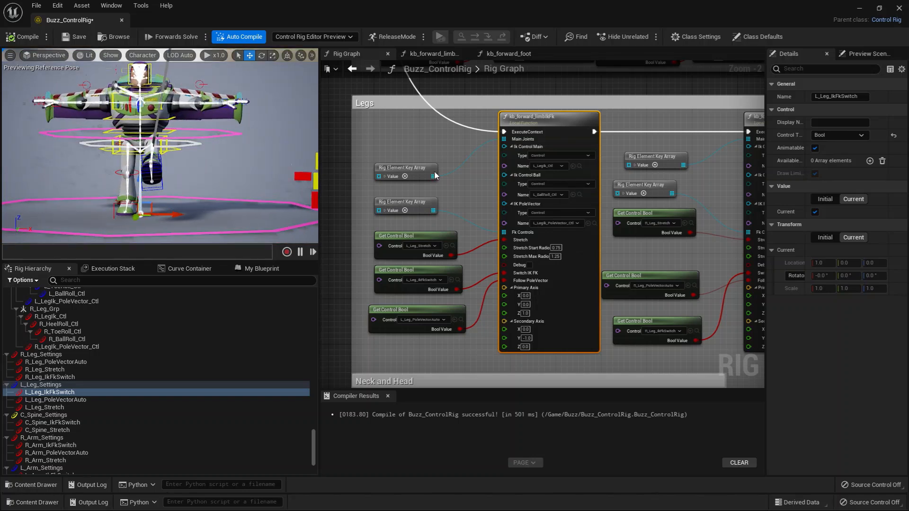
Step: Move the left leg's Main Joints key array node upward and expand its values to examine the listed bones
click(431, 154)
right_drag(430, 154, 444, 147)
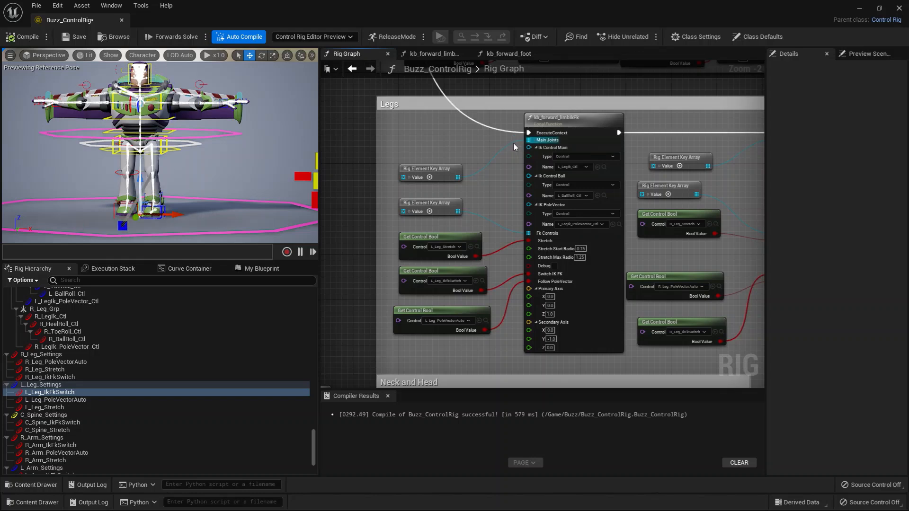
scroll(504, 195, up, 1)
right_drag(505, 195, 526, 182)
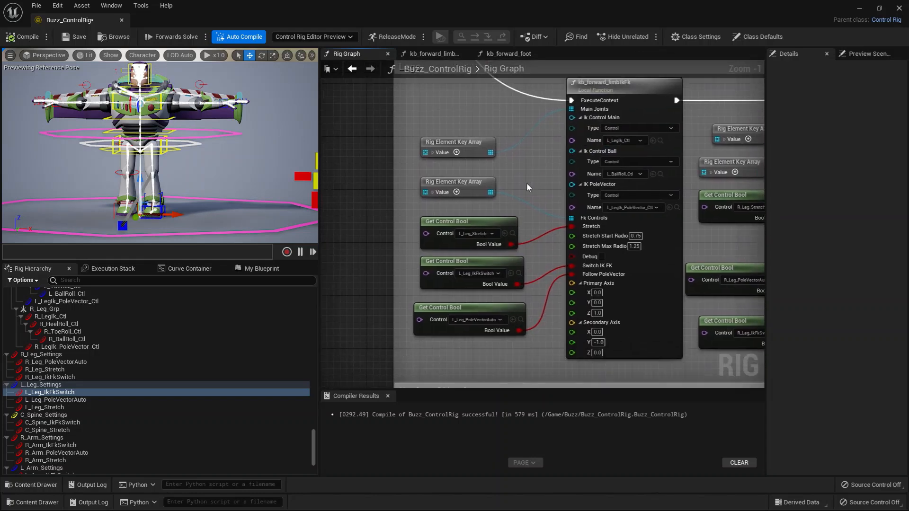
scroll(526, 182, up, 1)
drag(409, 141, 410, 88)
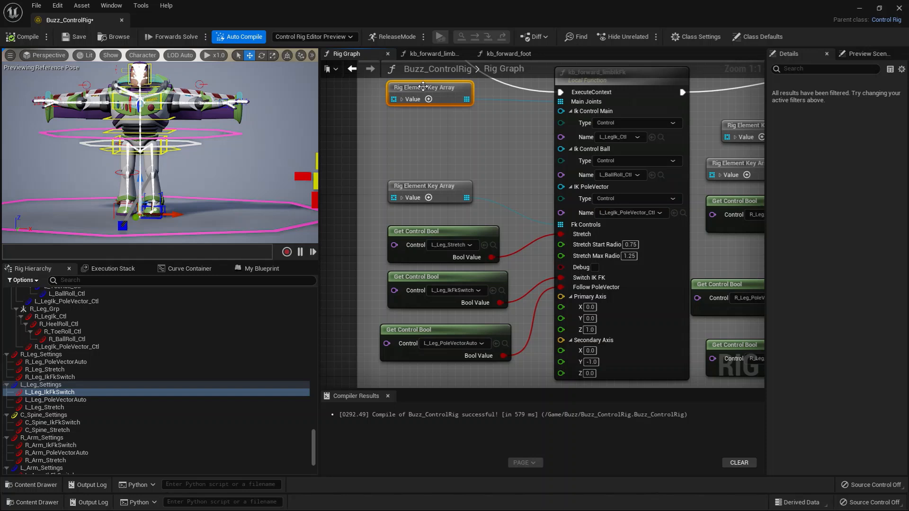
click(401, 99)
drag(487, 149, 473, 127)
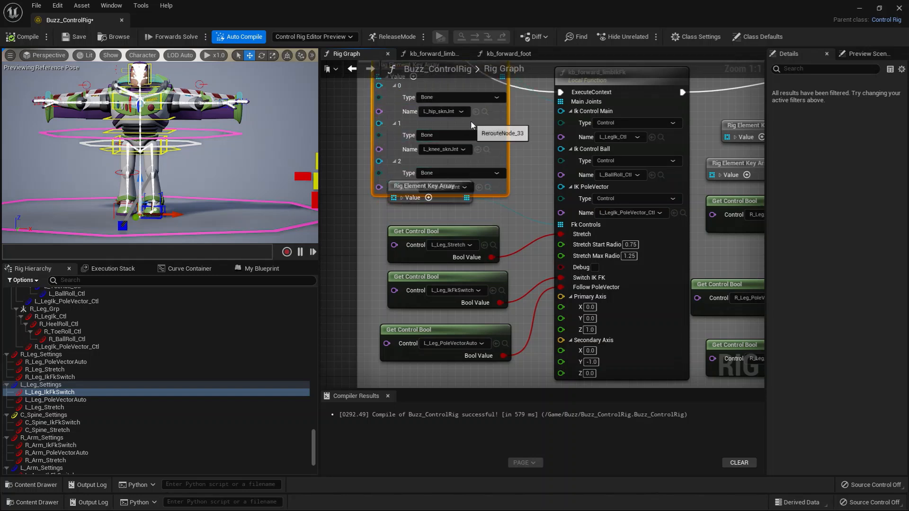
mouse_move(447, 188)
mouse_down()
mouse_move(454, 203)
mouse_move(447, 173)
mouse_up()
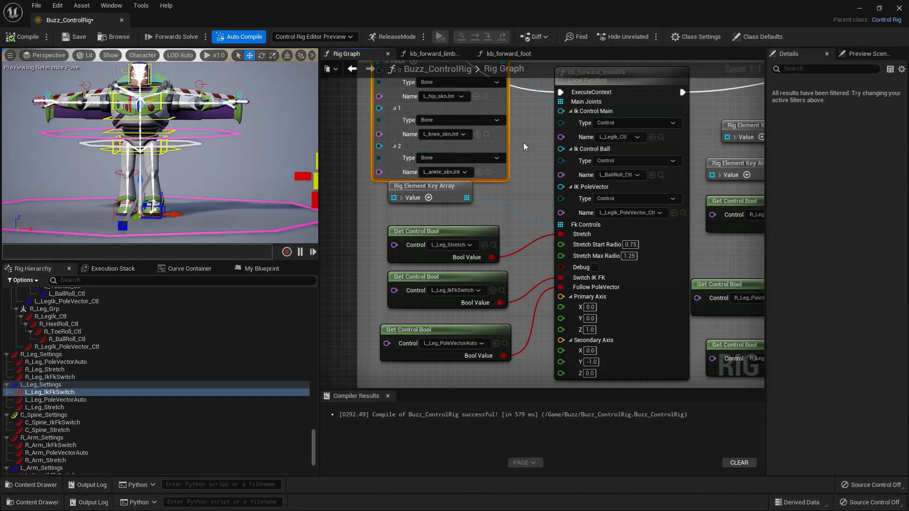
Step: Collapse the left leg's Main Joints key array and move its node back down inside the Legs section
right_drag(454, 111, 447, 185)
click(380, 136)
drag(402, 124, 408, 185)
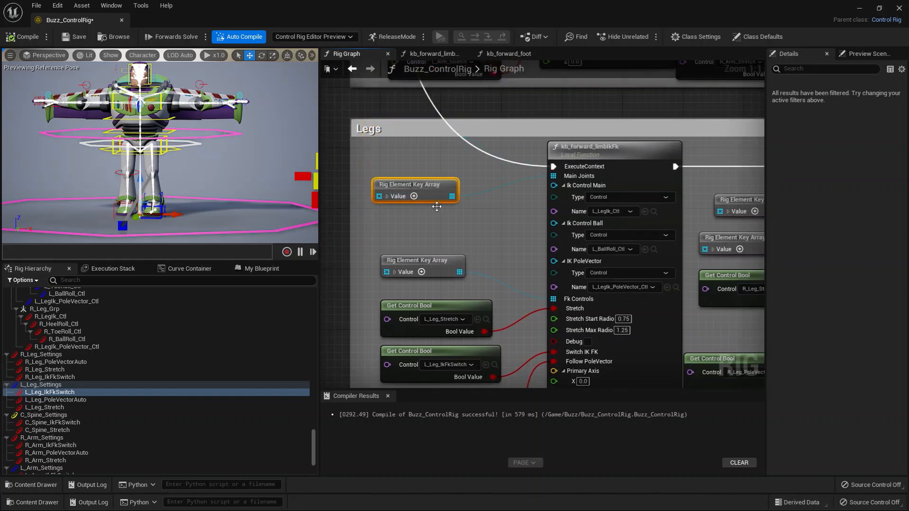
Step: Select the left leg's main IK control, L_LegIk_Ctl, and move it to about -1.26 in Y
right_drag(495, 236, 460, 167)
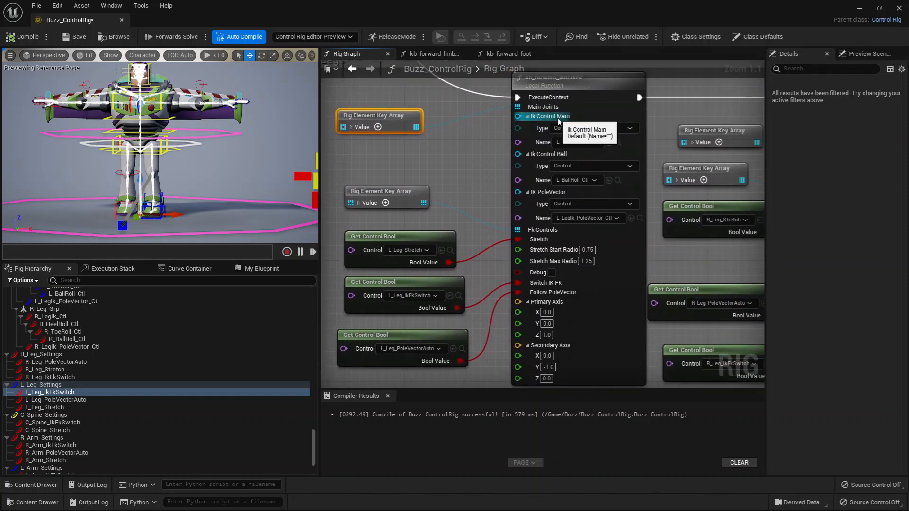
scroll(172, 211, up, 3)
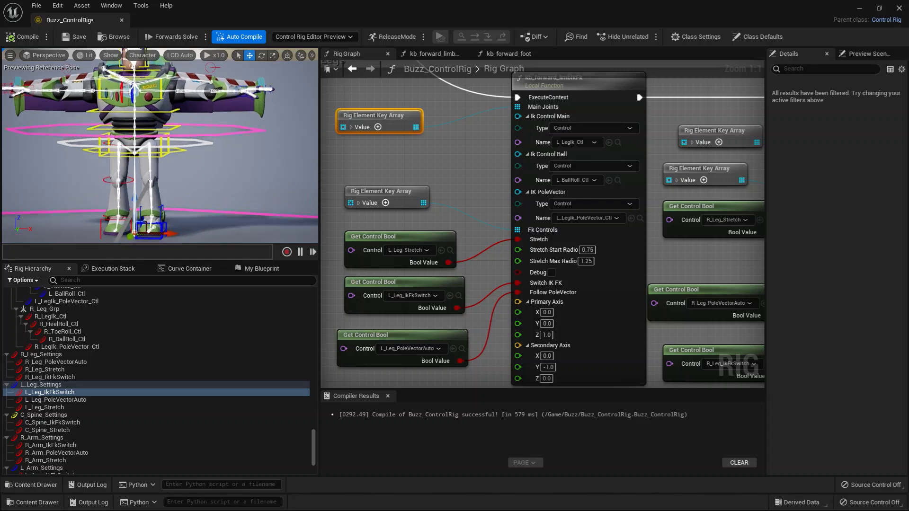
click(151, 232)
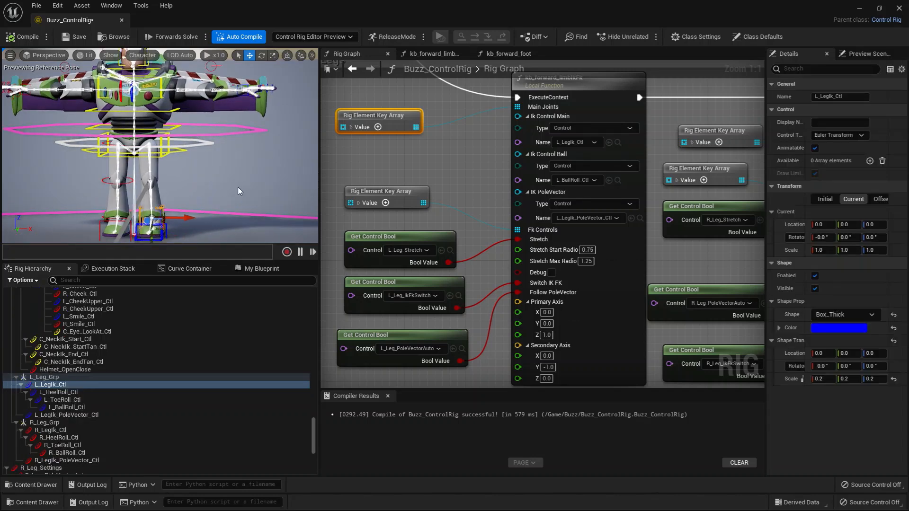
alt+drag(238, 186, 198, 214)
click(146, 200)
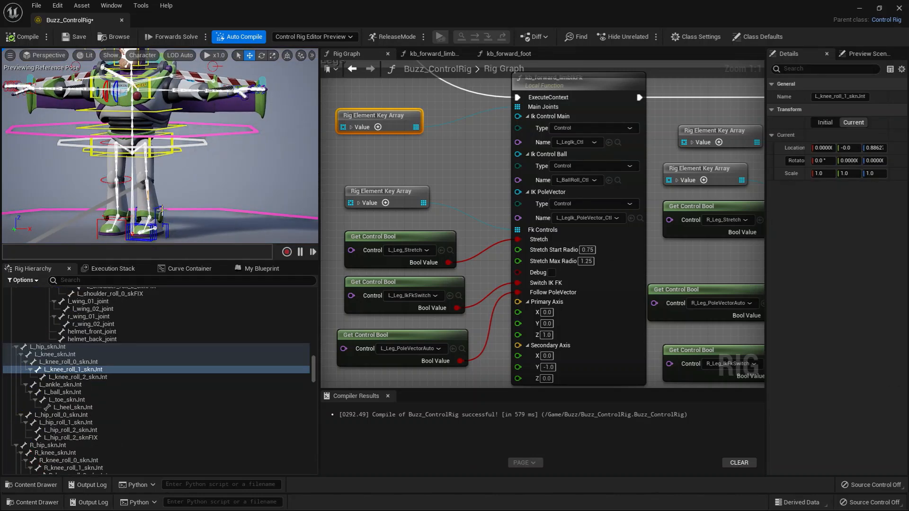
click(159, 212)
drag(149, 234, 148, 221)
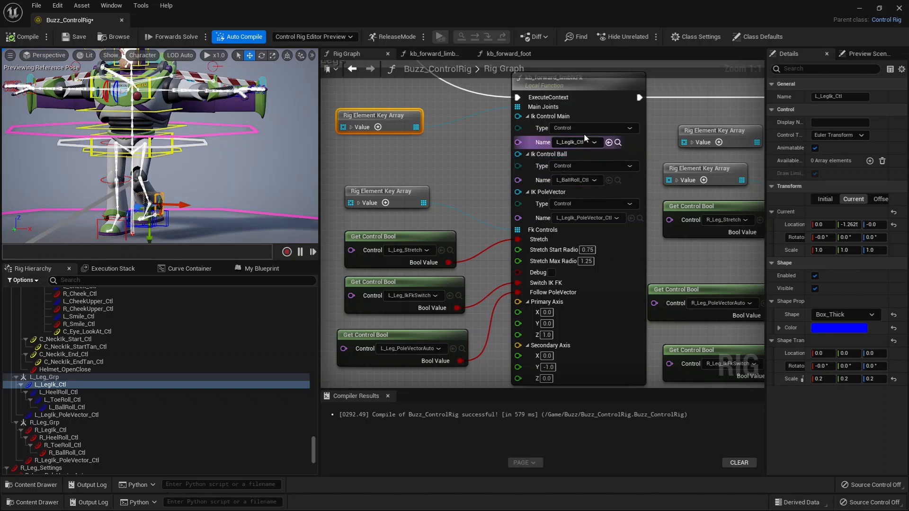
Step: Locate the IK Control Ball's L_BallRoll_Ctl in the rig and rotate it to about -1.85° around X
right_drag(495, 169, 477, 153)
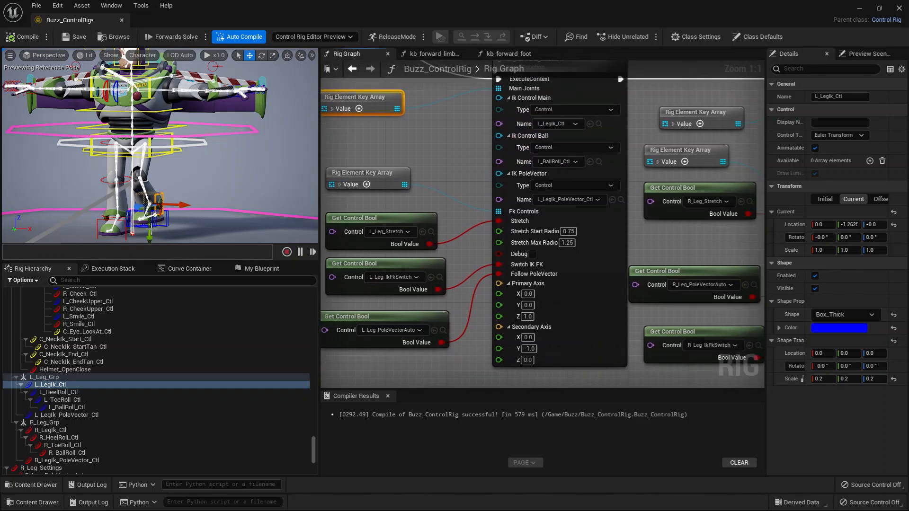
alt+drag(151, 229, 171, 244)
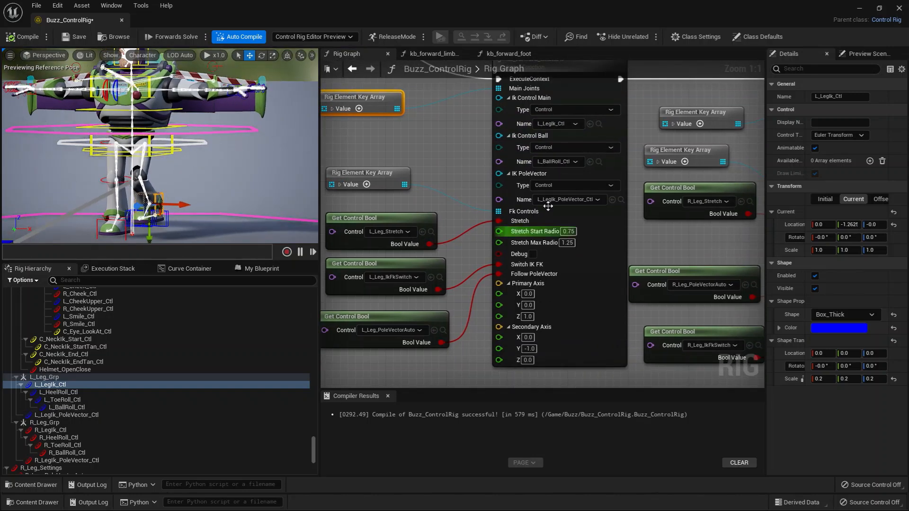
click(599, 162)
alt+drag(171, 240, 138, 207)
key(e)
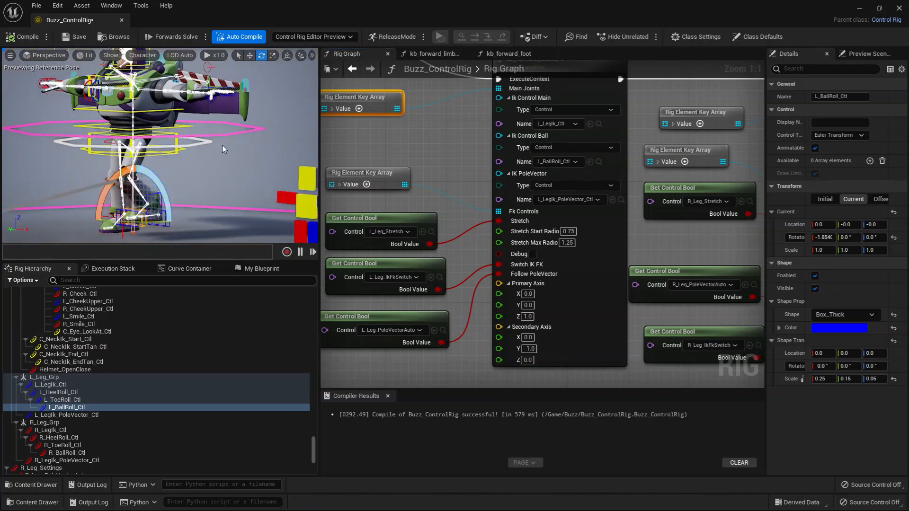
alt+drag(223, 145, 316, 148)
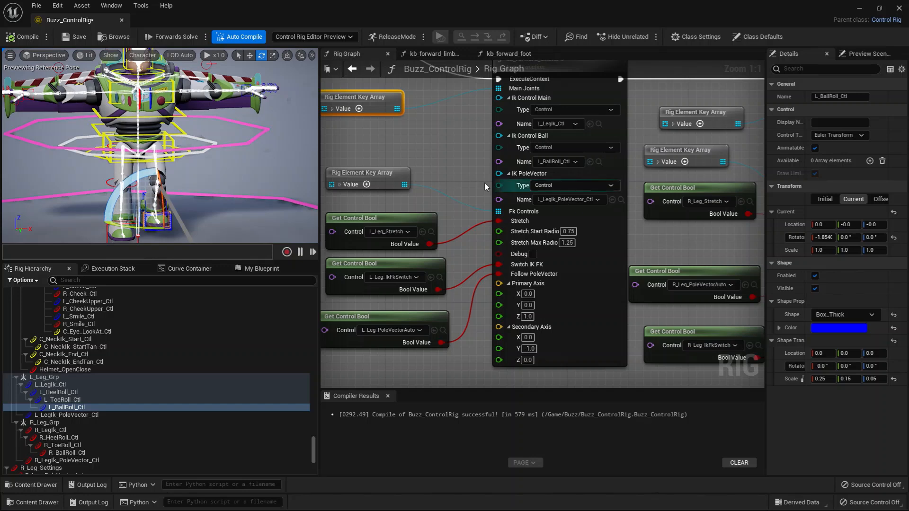
Step: Locate the node's IK PoleVector control, L_LegIk_PoleVector_Ctl, in the rig hierarchy and viewport
right_drag(461, 163, 487, 172)
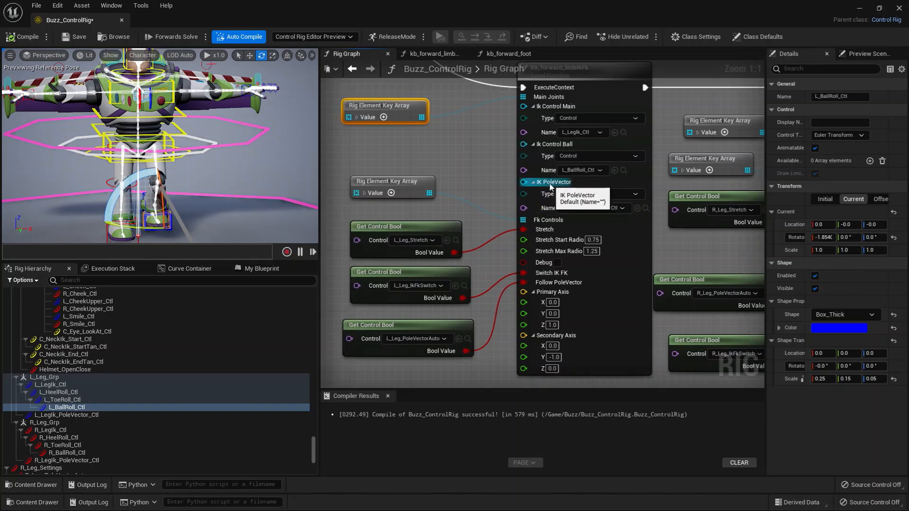
click(645, 208)
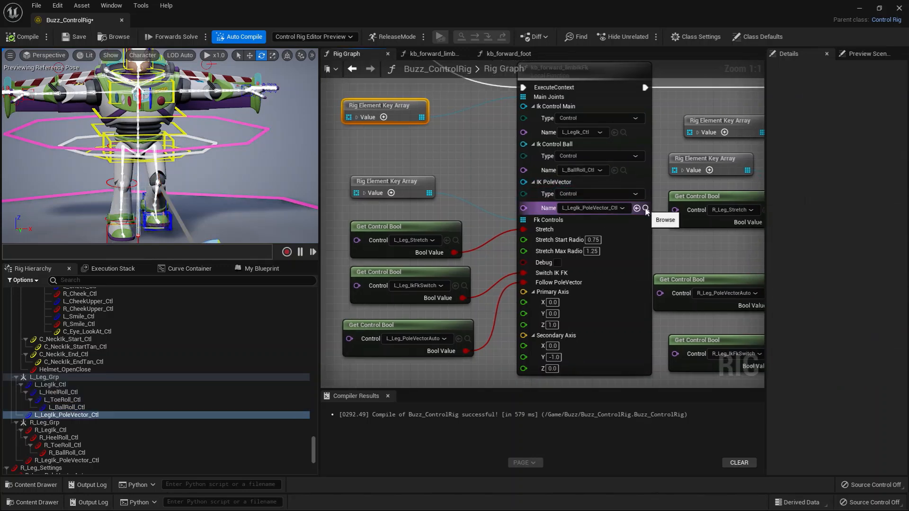
alt+right_drag(190, 146, 171, 147)
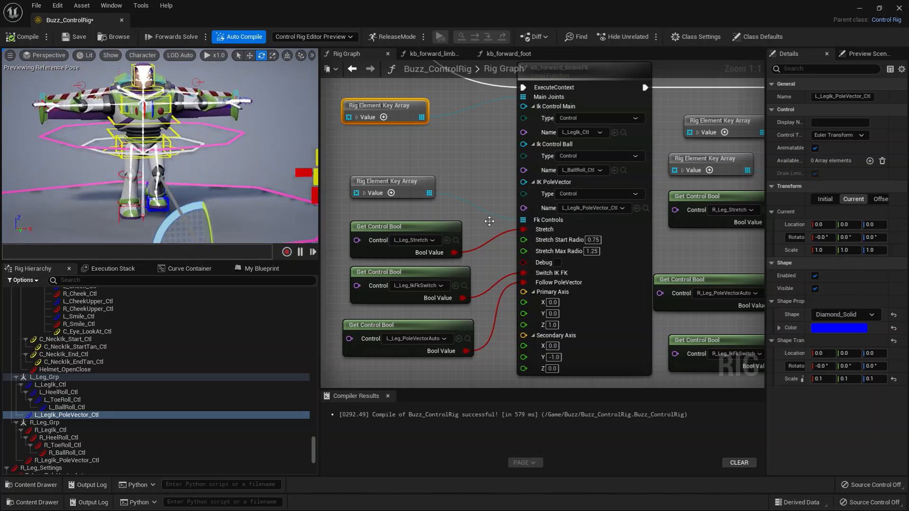
Step: Check the key array feeding the left leg's Fk Controls input and align its node below the Main Joints array
click(364, 193)
drag(381, 178, 403, 173)
click(349, 132)
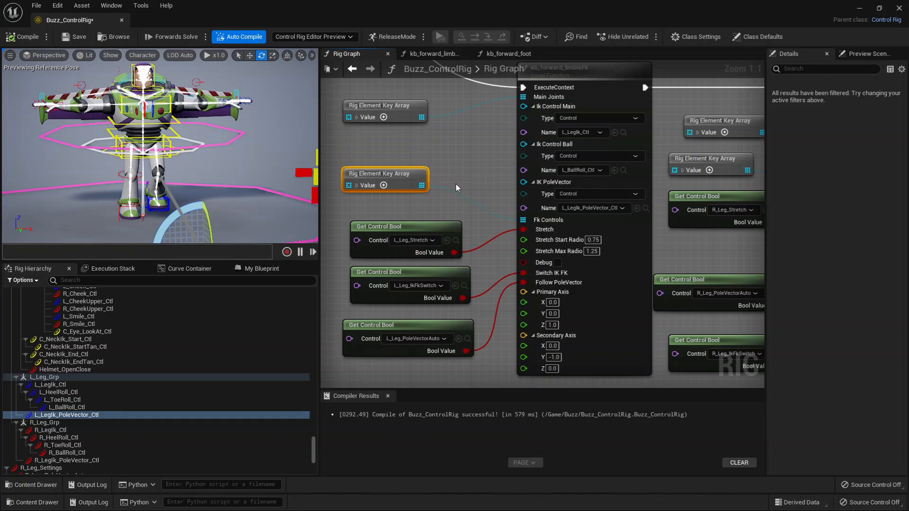
Step: Line up the L_Leg_Stretch, L_Leg_IkFkSwitch and L_Leg_PoleVectorAuto Get Control Bool nodes further away from the left leg's function node
right_drag(456, 188, 496, 161)
drag(476, 200, 460, 193)
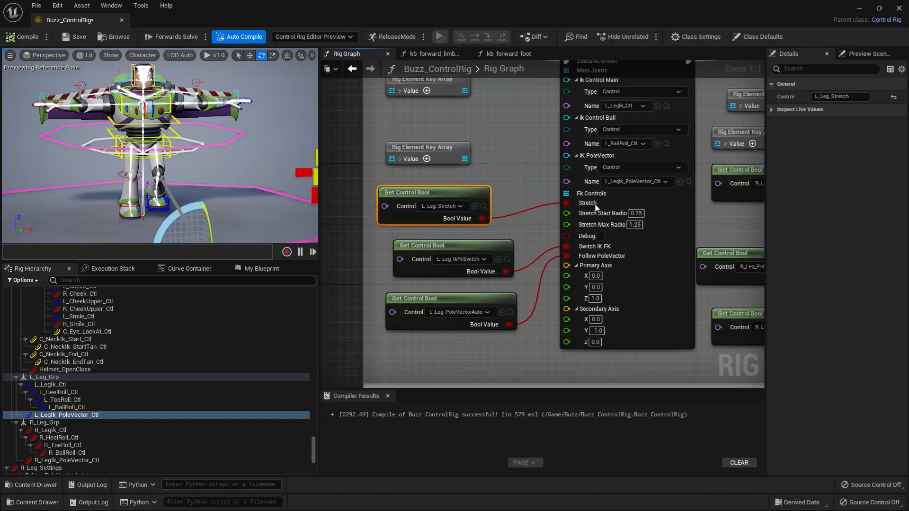
drag(455, 246, 439, 244)
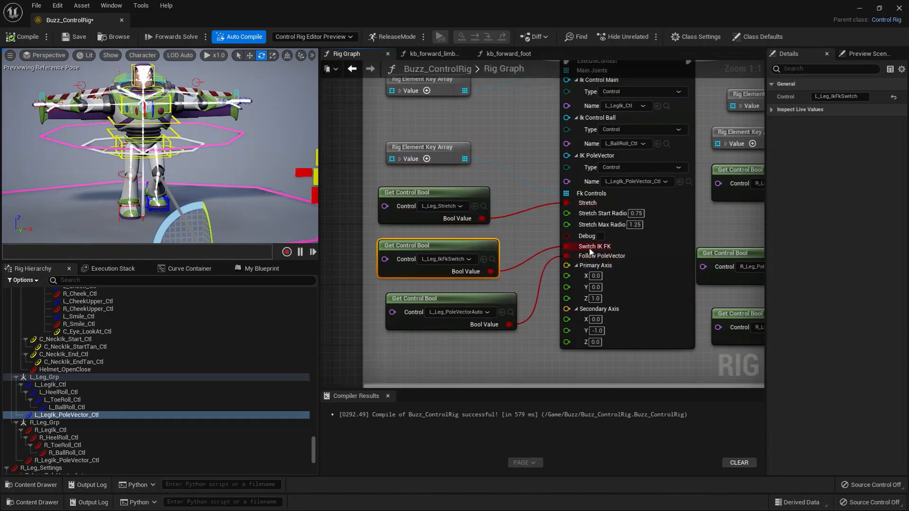
drag(481, 302, 464, 302)
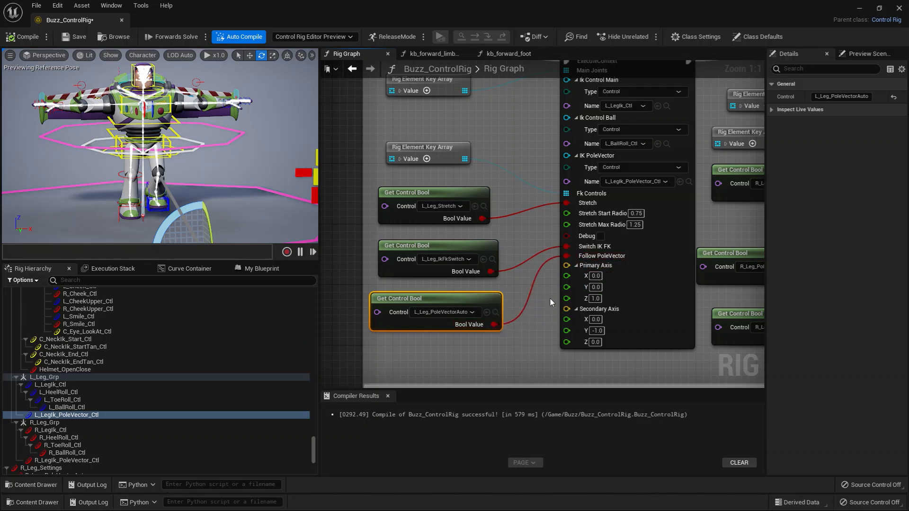
Step: Select the left leg's IK control, L_LegIk_Ctl, in the preview and move it to about -3.51 in Y
drag(216, 195, 201, 193)
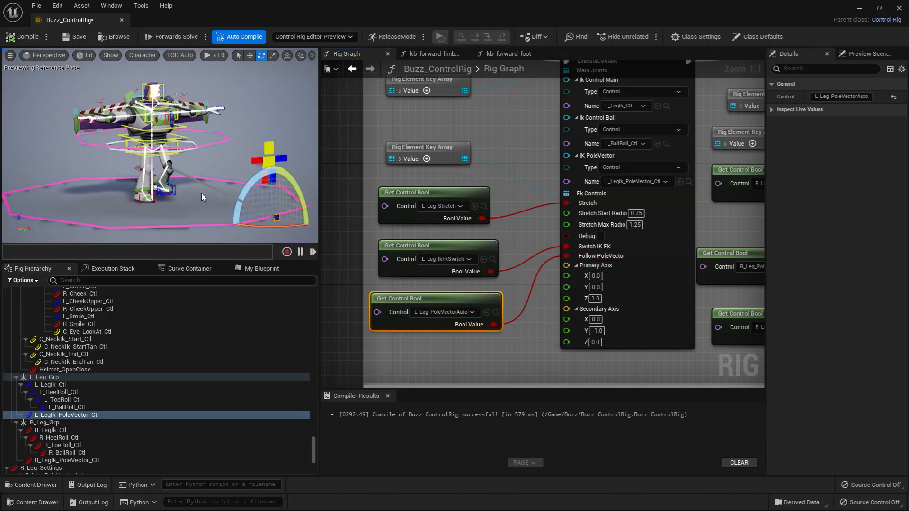
key(q)
click(156, 227)
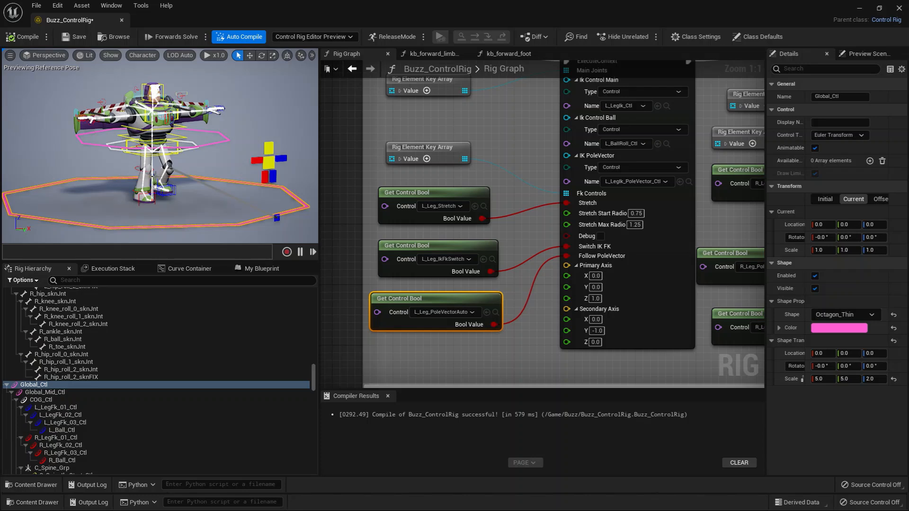
click(155, 177)
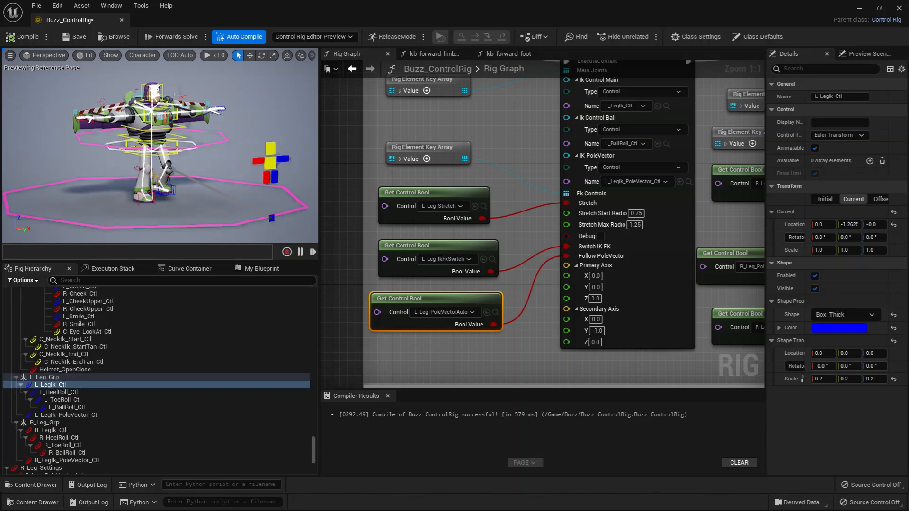
key(w)
drag(160, 211, 163, 198)
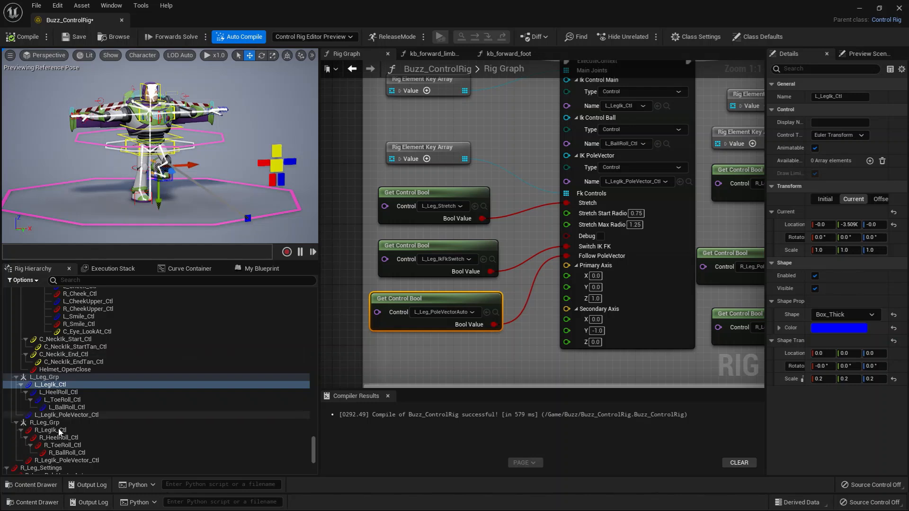
Step: Select L_Leg_PoleVectorAuto under L_Leg_Settings in the rig hierarchy and enable its current value
scroll(61, 396, down, 5)
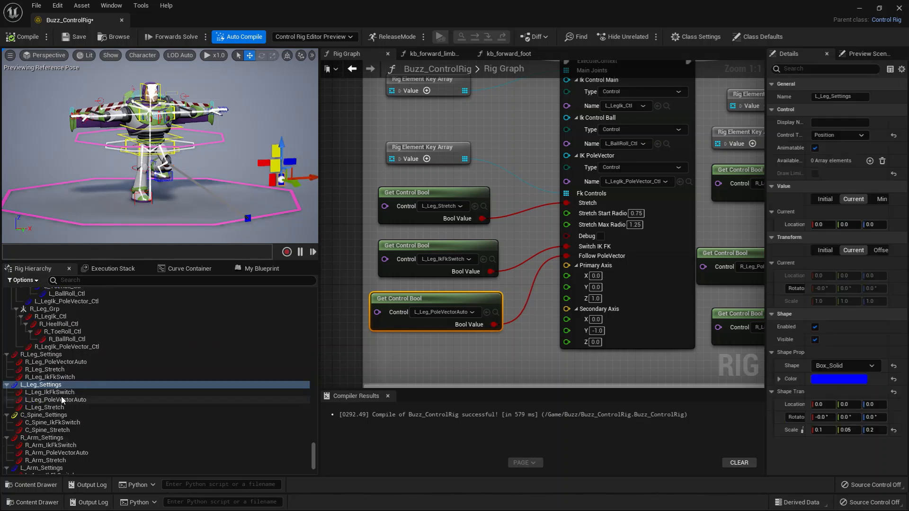
click(73, 400)
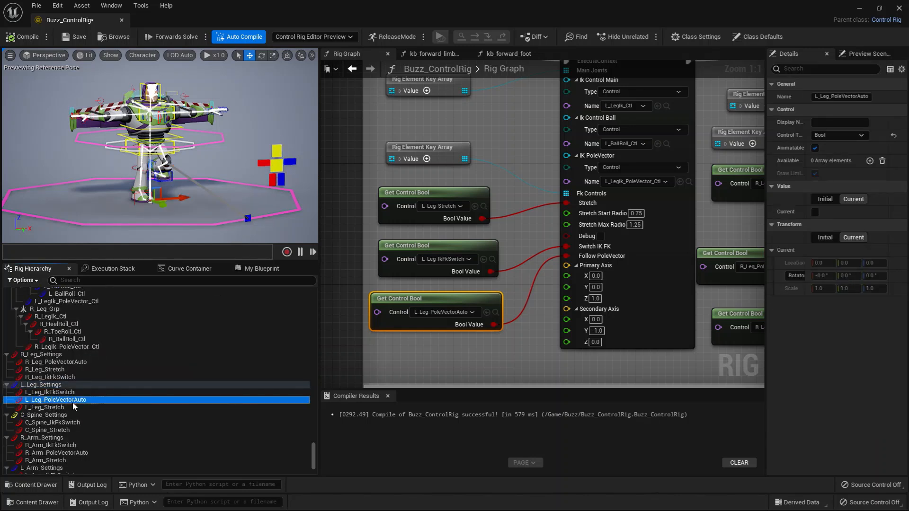
click(815, 211)
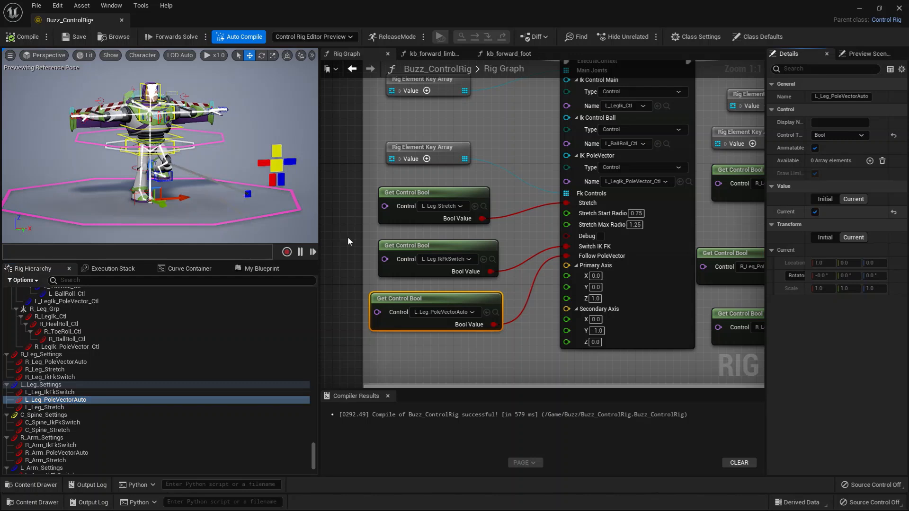
Step: Test the automatic pole vector by moving L_LegIk_Ctl to about 5.36 in X and -3.19 in Y
alt+drag(158, 186, 155, 163)
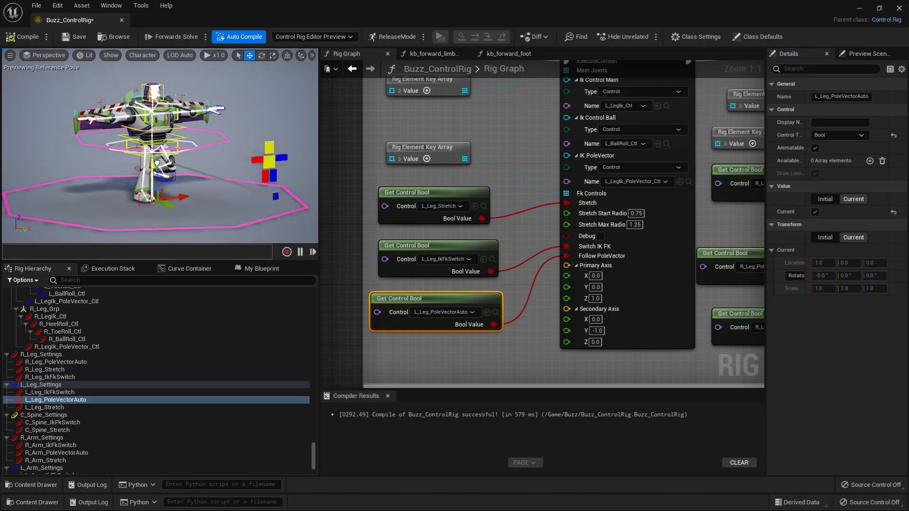
click(163, 174)
drag(157, 206, 167, 208)
drag(191, 166, 235, 202)
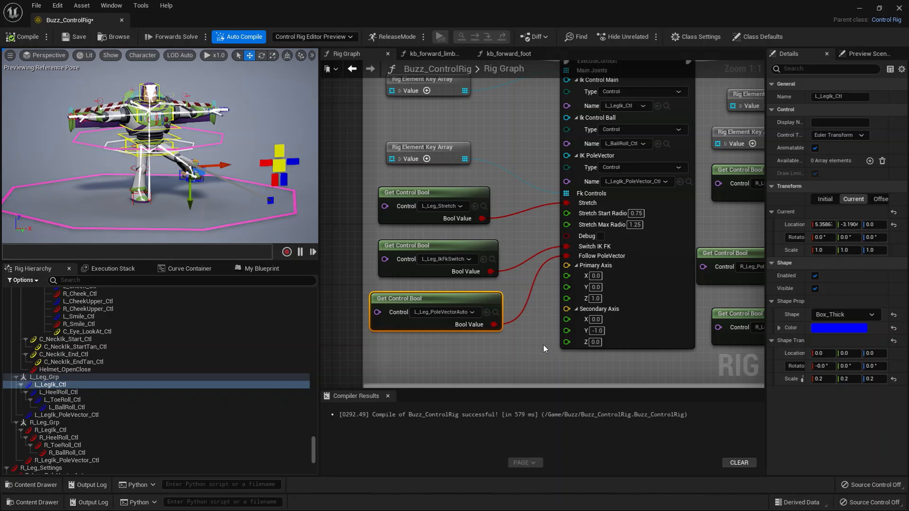
Step: Close the open kb_forward_foot and kb_forward_limbIkFk graphs, and reopen the kb_forward_limbIkFk function from its node in the Legs section
right_drag(543, 349, 532, 380)
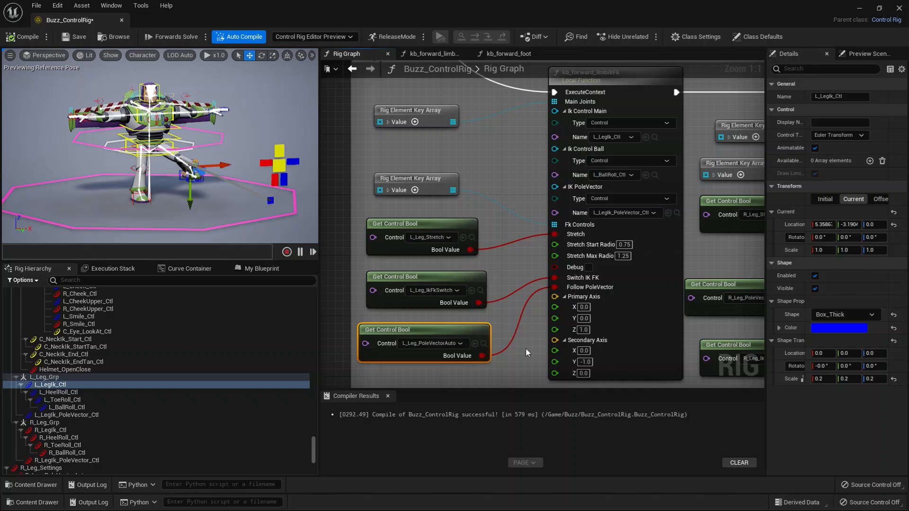
scroll(525, 352, down, 1)
right_drag(501, 220, 482, 229)
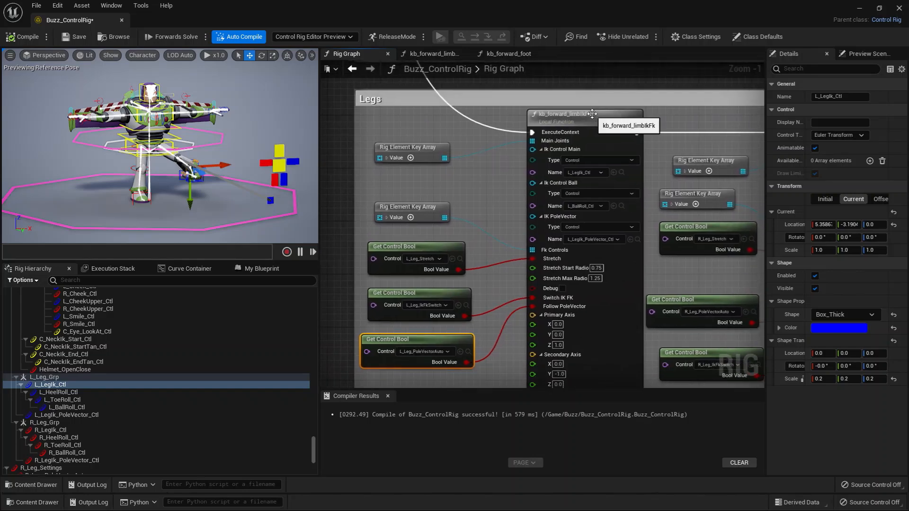
double_click(575, 110)
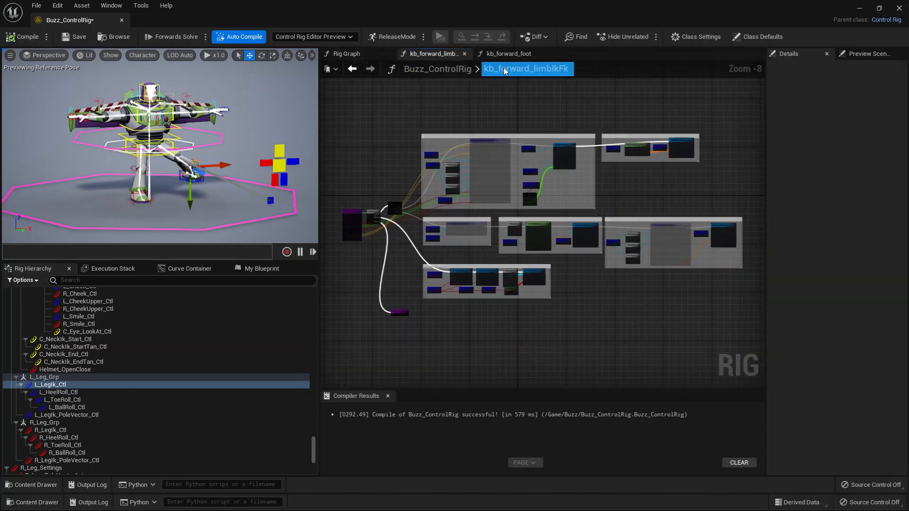
click(509, 54)
click(541, 52)
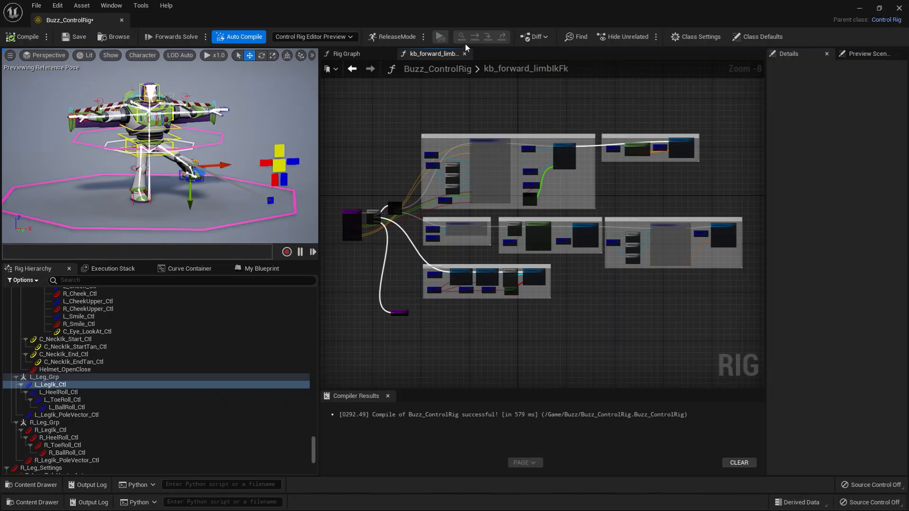
click(464, 54)
click(578, 115)
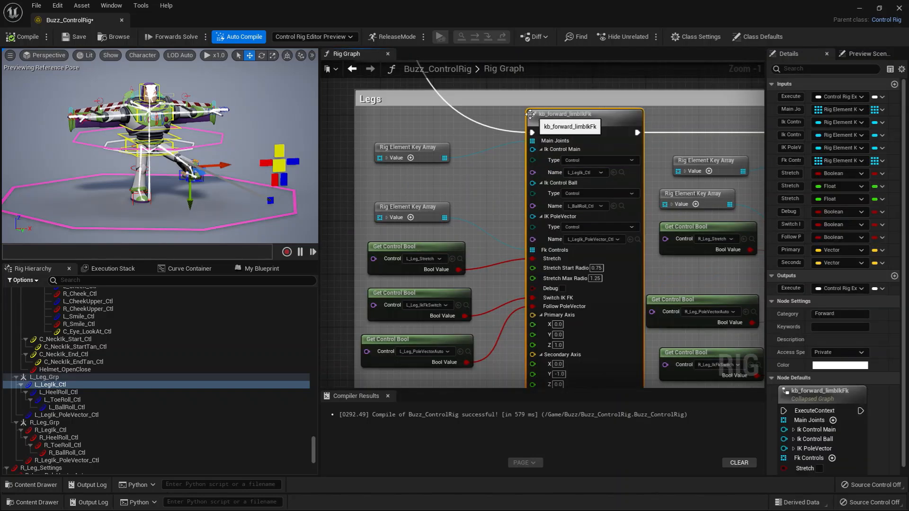
double_click(579, 116)
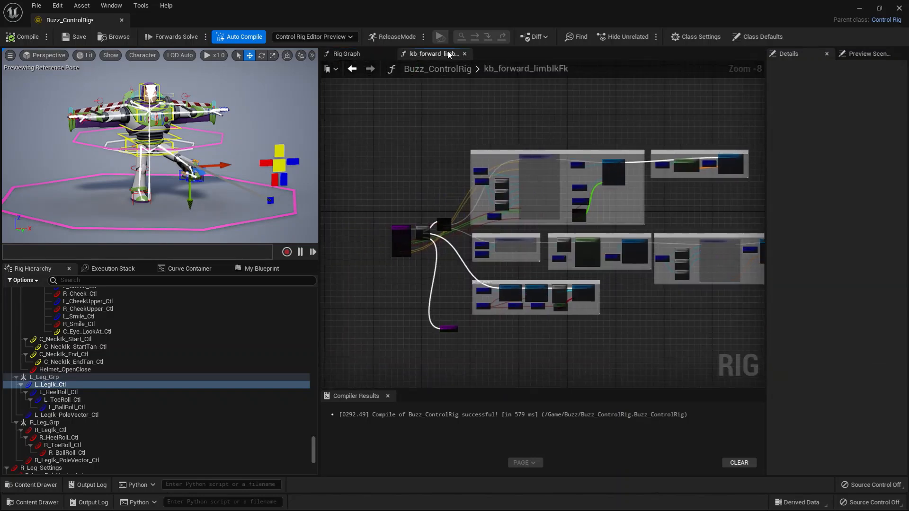
Step: Move the function's Entry node away from the Sequence node and widen its details so the full input names are readable
scroll(402, 265, up, 6)
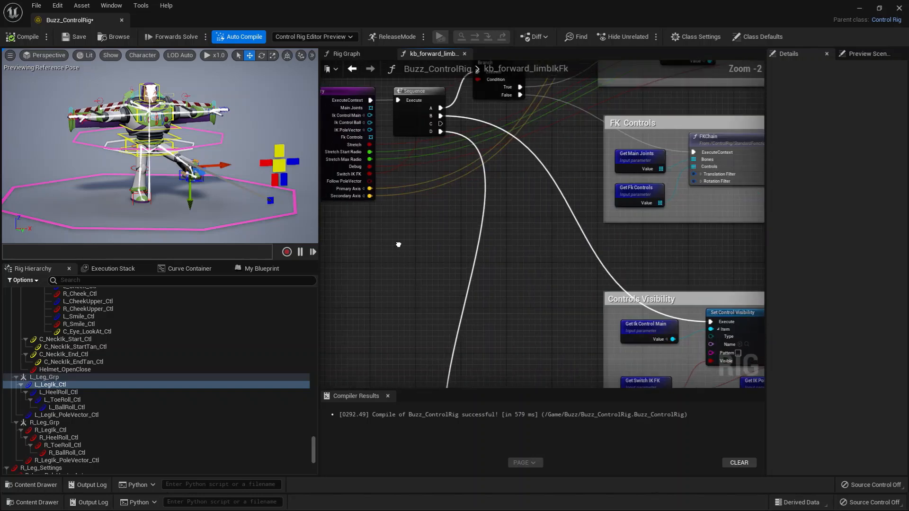
scroll(506, 328, up, 2)
click(378, 209)
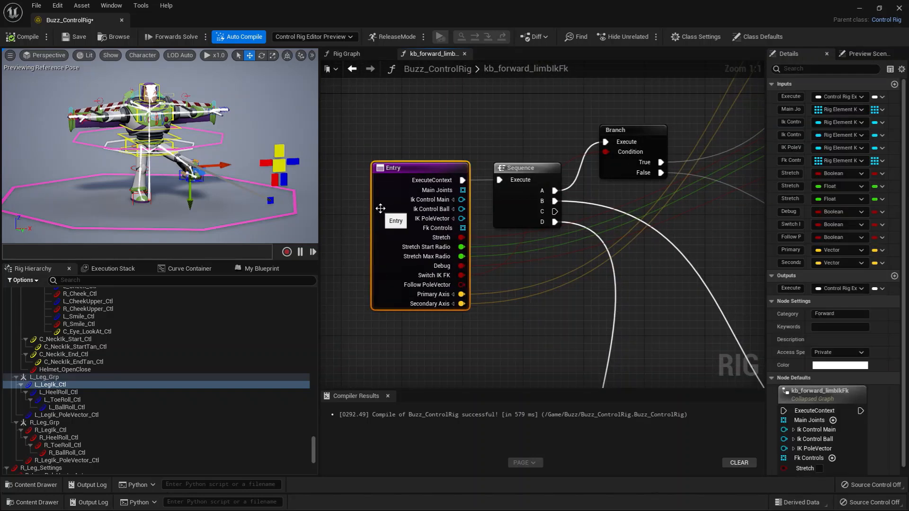
drag(378, 208, 355, 208)
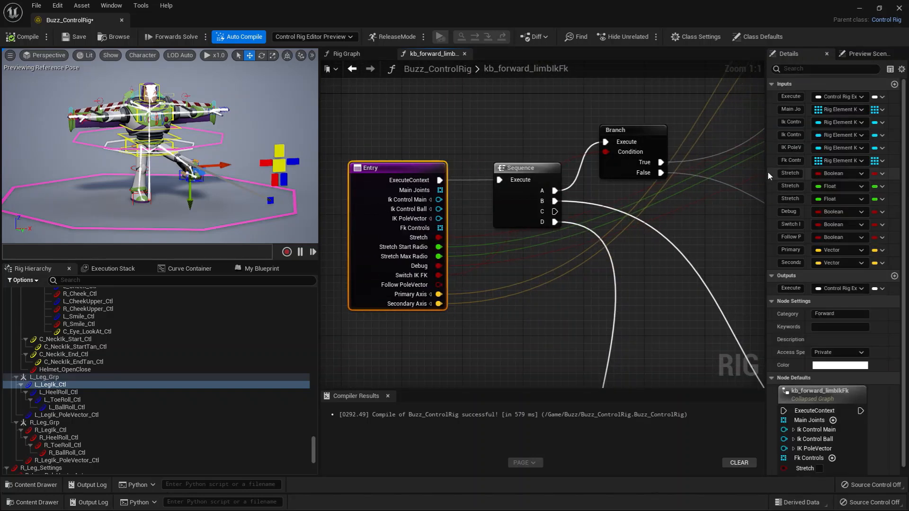
drag(770, 177, 679, 160)
right_drag(644, 263, 629, 231)
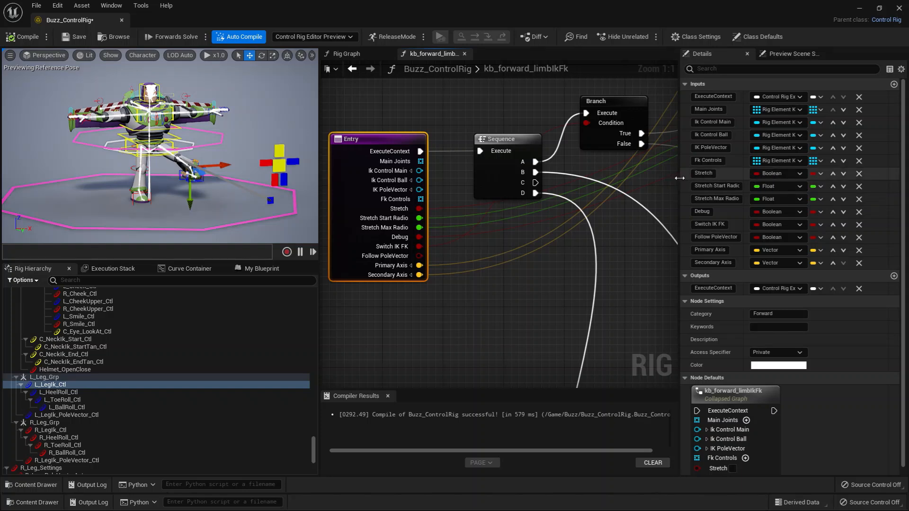
drag(679, 178, 657, 178)
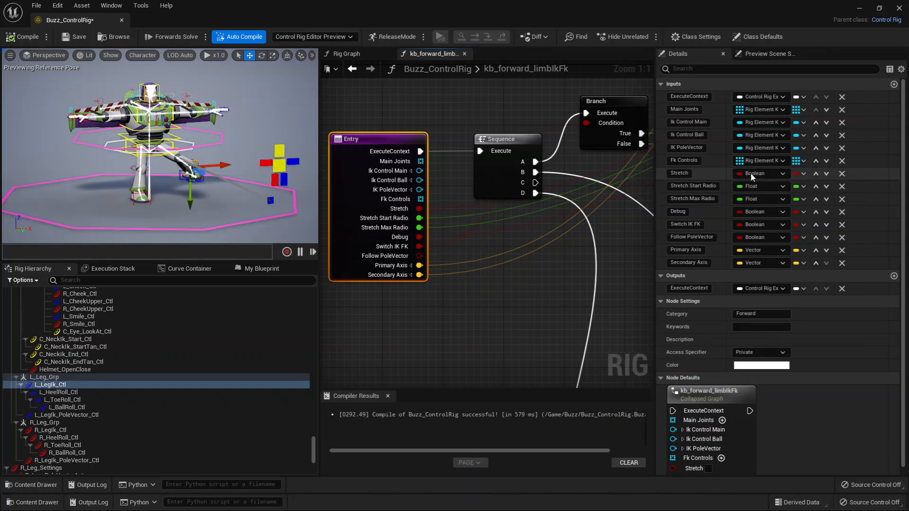
Step: Compare the function's inputs with the left leg node in the Rig Graph, try its Debug option, and return to the function graph
click(365, 55)
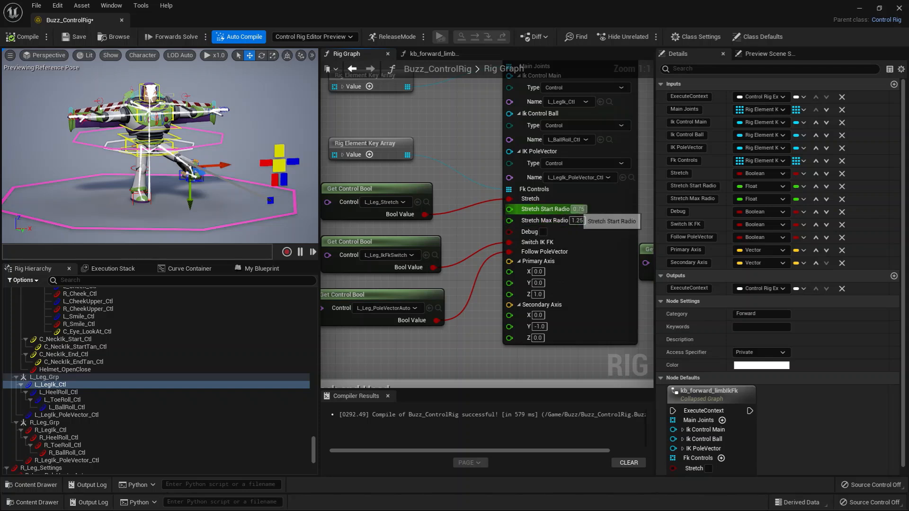
click(434, 54)
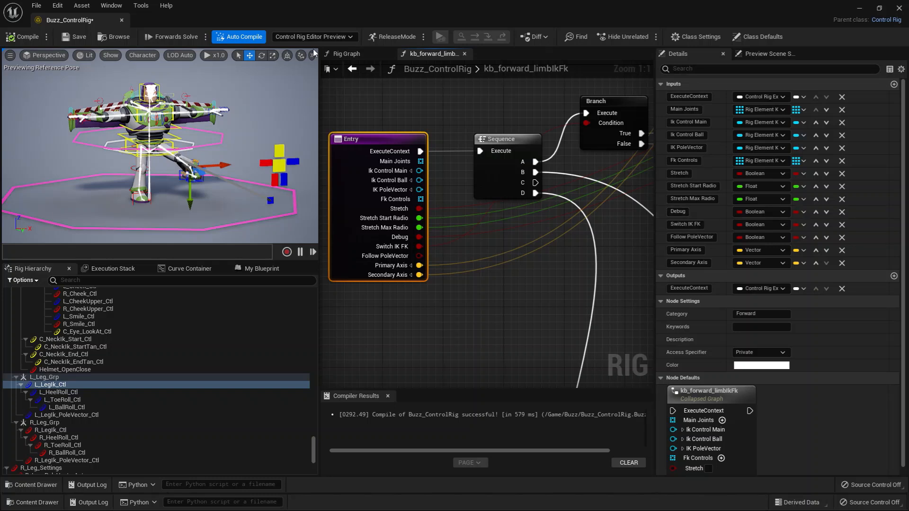
click(347, 54)
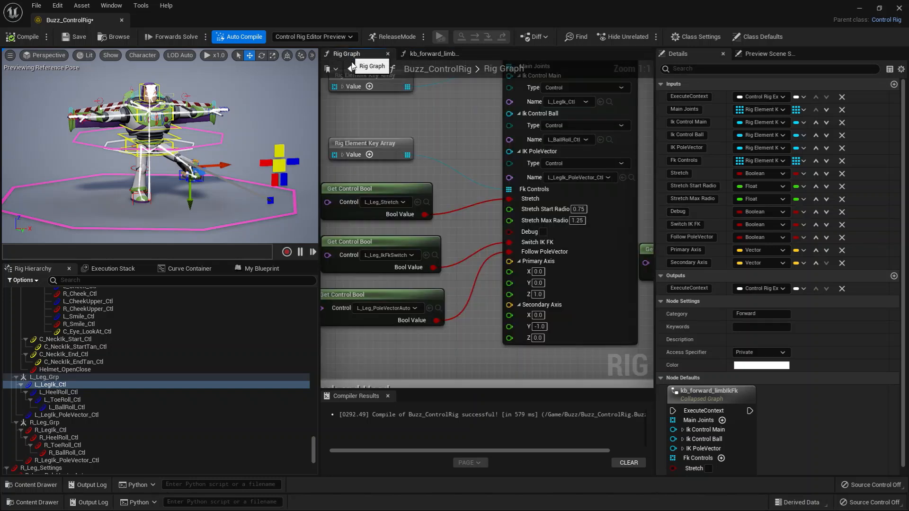
click(544, 232)
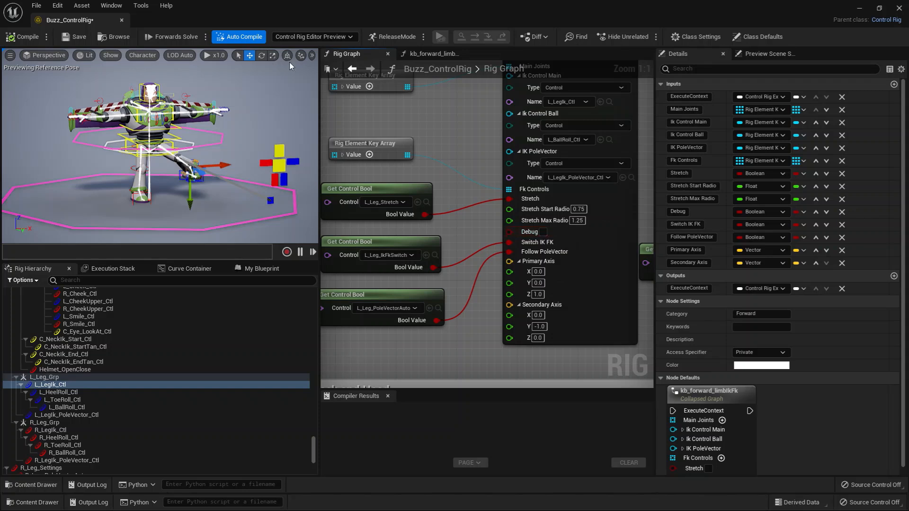
click(434, 54)
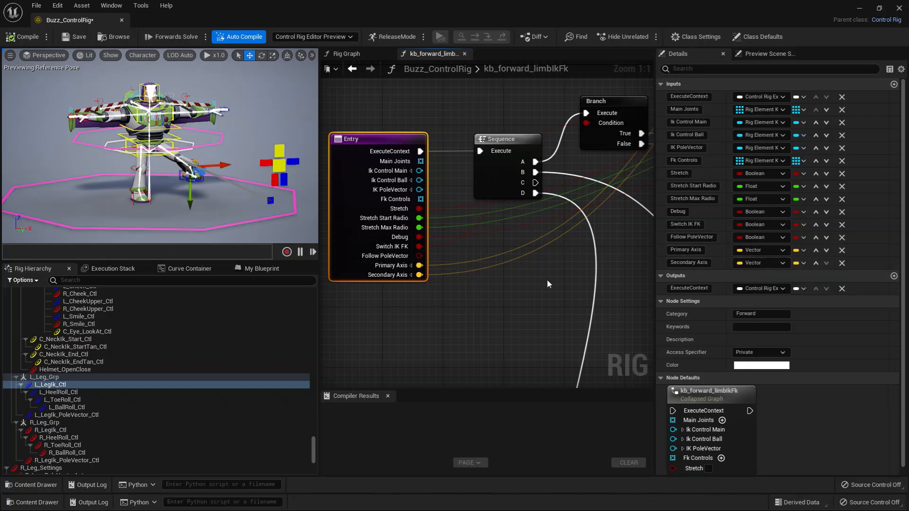
Step: Move the Sequence node closer to the Entry node and trace its D output to the Return node
scroll(547, 284, down, 1)
right_drag(547, 284, 467, 347)
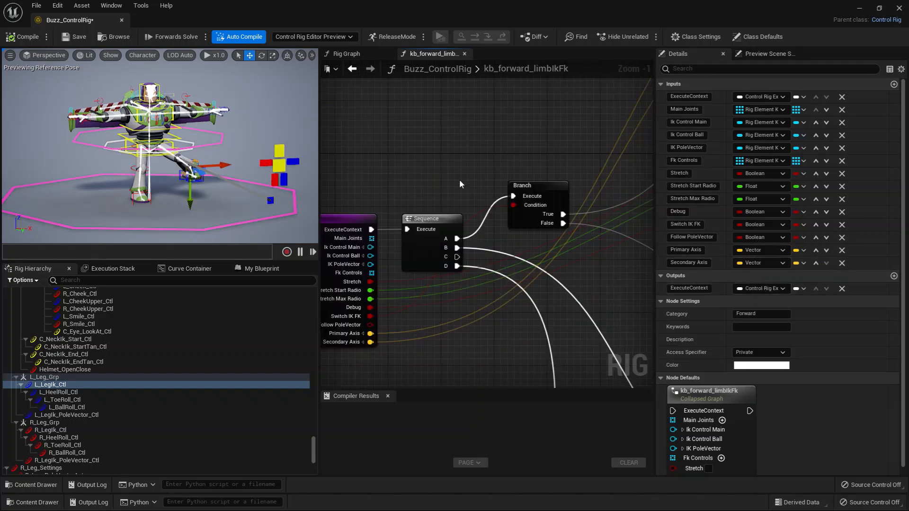
right_drag(460, 180, 462, 111)
scroll(496, 254, down, 2)
right_drag(496, 254, 459, 143)
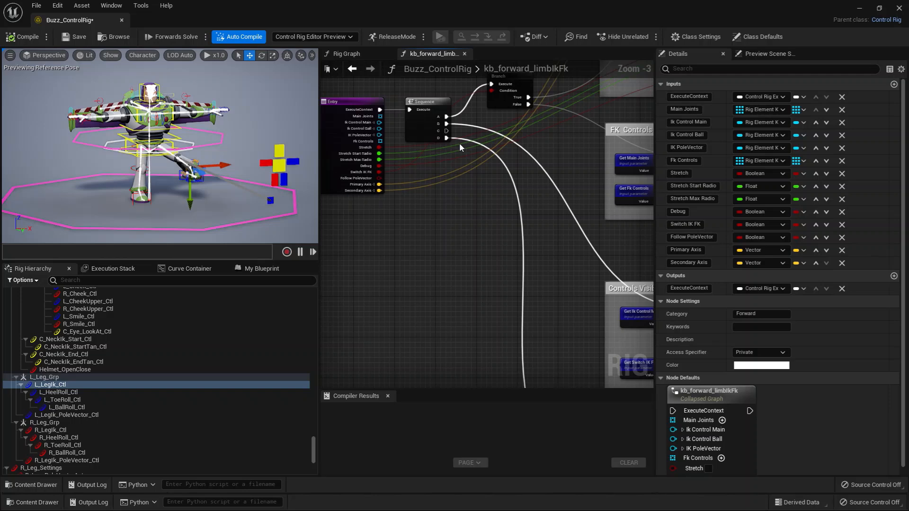
click(417, 129)
drag(420, 101, 409, 101)
right_drag(477, 345, 431, 125)
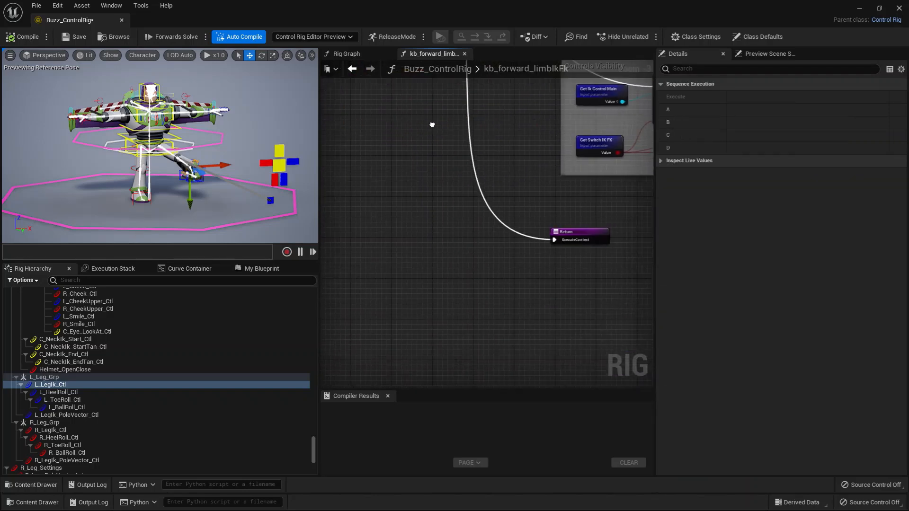
click(594, 242)
right_drag(466, 149, 436, 336)
scroll(484, 315, up, 2)
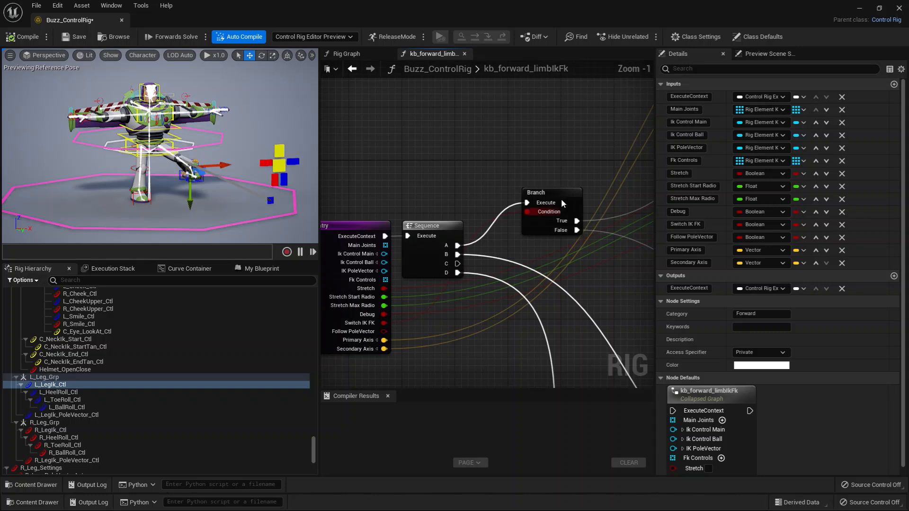
Step: Narrow the details area, shift the Branch node slightly away from the Sequence node, and move the Entry node further from it
drag(670, 174, 553, 221)
right_drag(400, 317, 433, 300)
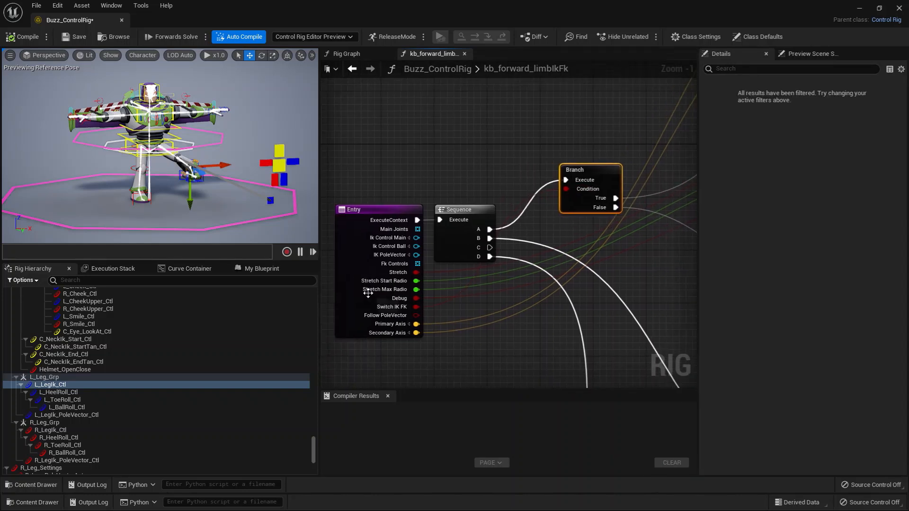
drag(401, 300, 387, 300)
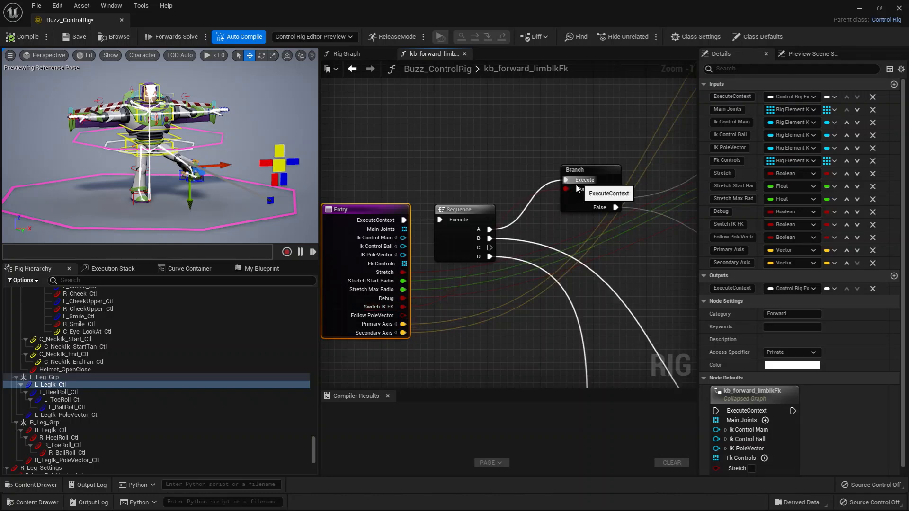
Step: Follow the Branch node's True output to the IK group and examine the inputs of its IKTwoBone node
right_drag(573, 223, 407, 240)
scroll(424, 309, down, 3)
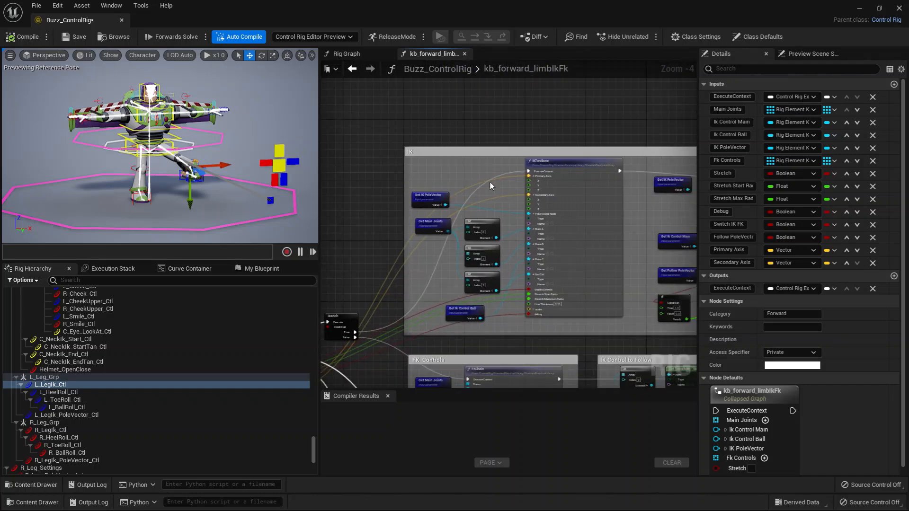
click(544, 173)
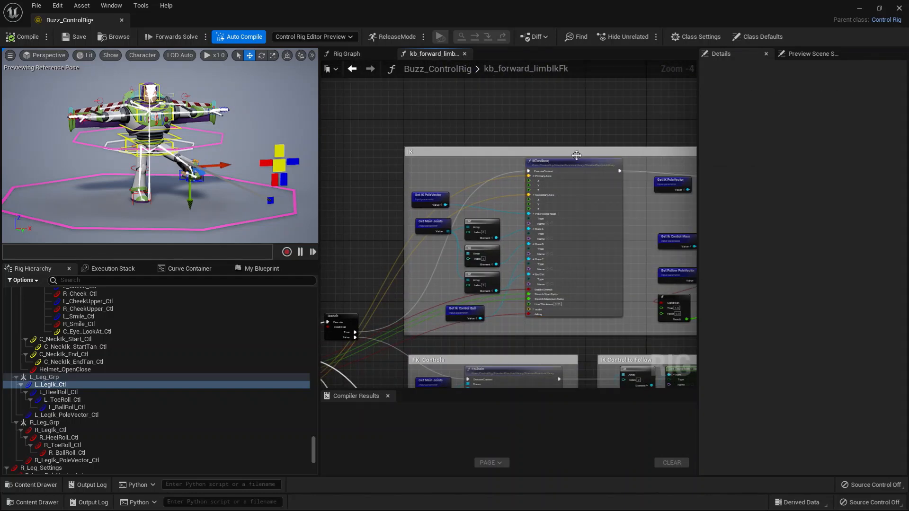
scroll(545, 176, up, 3)
scroll(561, 201, up, 1)
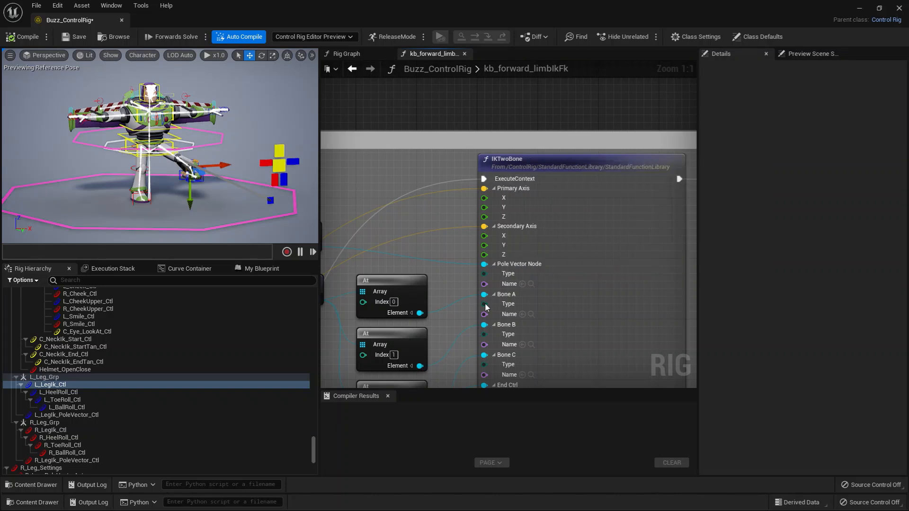
scroll(457, 290, down, 3)
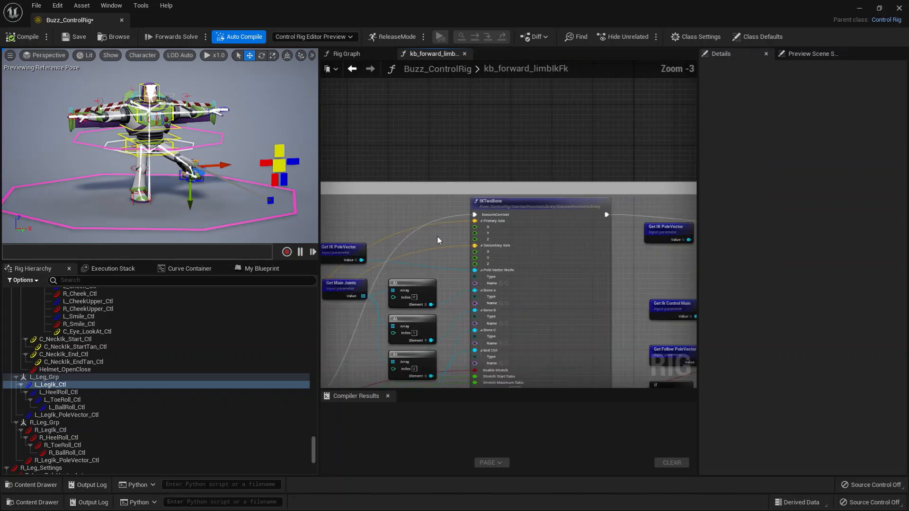
Step: Bring the Entry node next to the IKTwoBone node and trace its Primary Axis and Secondary Axis connections
right_drag(456, 289, 499, 101)
scroll(383, 248, down, 1)
right_drag(384, 248, 480, 187)
drag(333, 310, 587, 114)
scroll(587, 113, up, 4)
right_drag(426, 286, 408, 271)
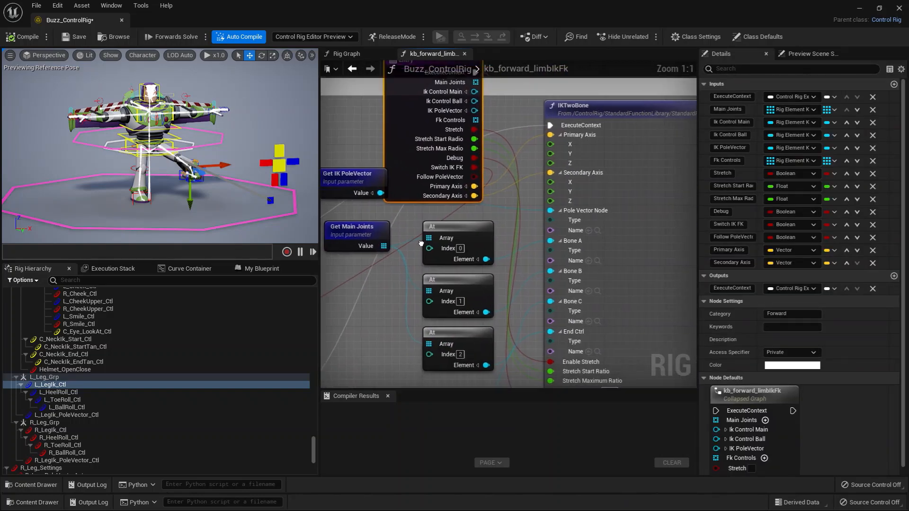
drag(406, 173, 384, 143)
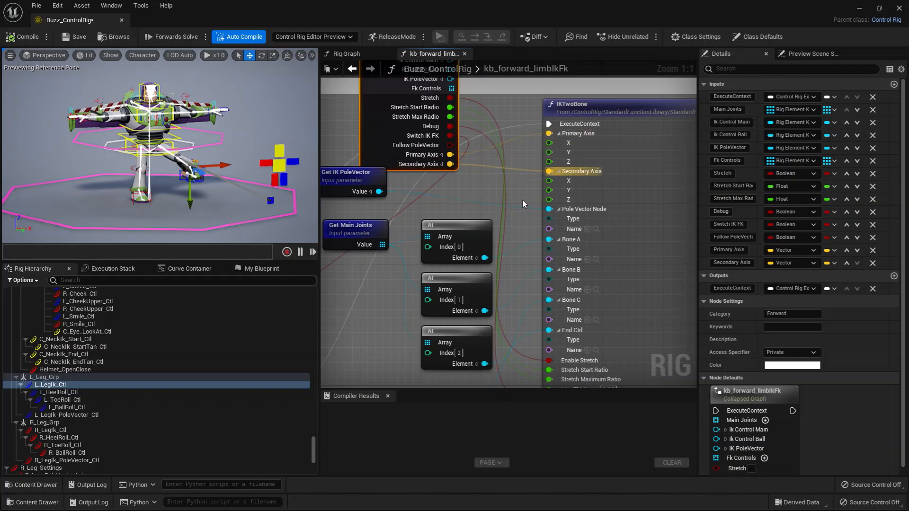
Step: Return the Entry node to its place before the Sequence node, outside the IK group
right_drag(524, 204, 606, 161)
drag(437, 109, 329, 237)
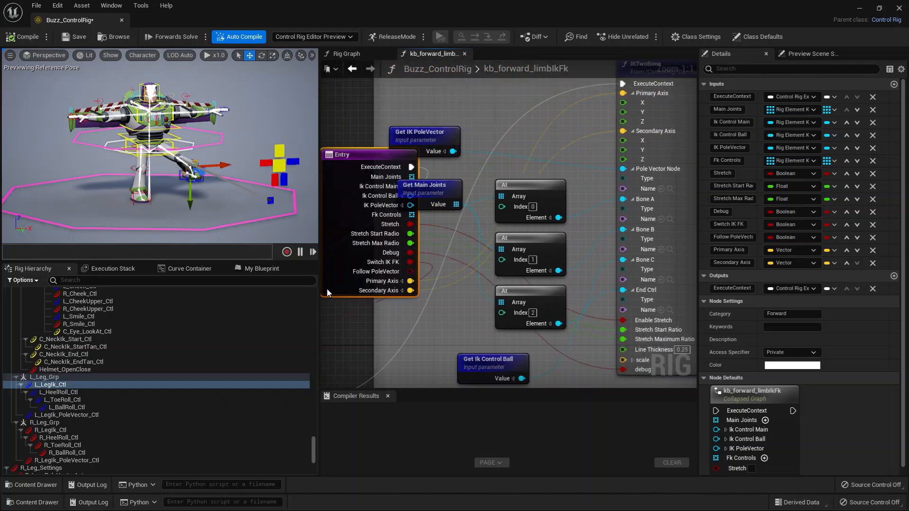
scroll(330, 259, down, 5)
drag(372, 216, 474, 285)
Step: Shift the Get IK PoleVector node slightly so it lines up above the Get Main Joints node
right_drag(613, 152, 323, 210)
right_drag(524, 193, 408, 282)
scroll(408, 282, up, 3)
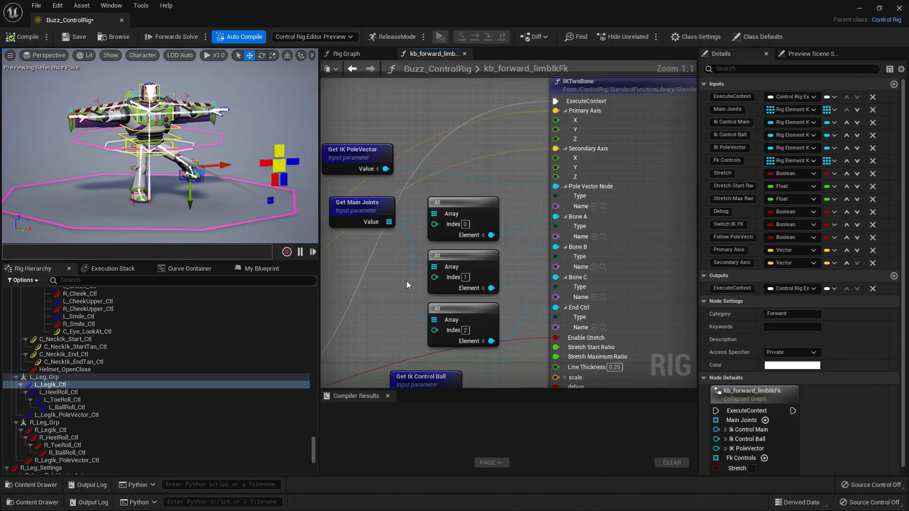
scroll(409, 277, down, 1)
drag(369, 166, 374, 159)
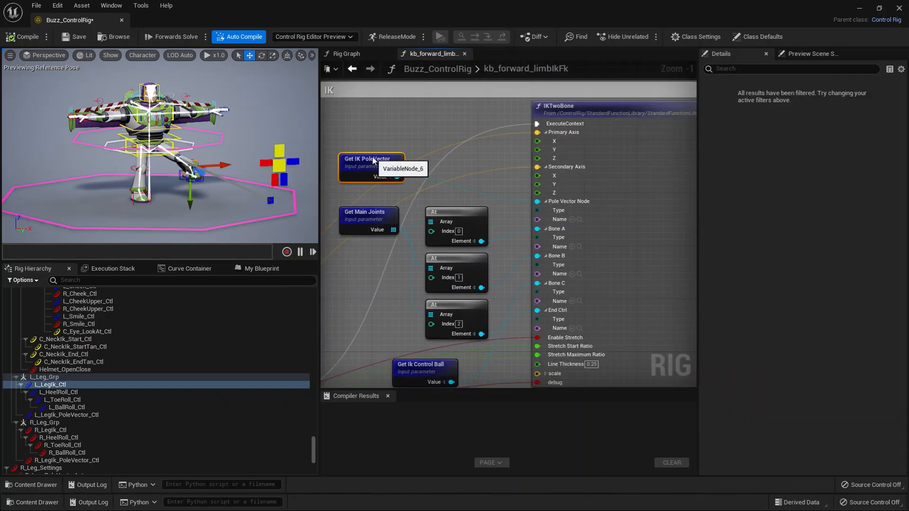
right_drag(357, 276, 414, 264)
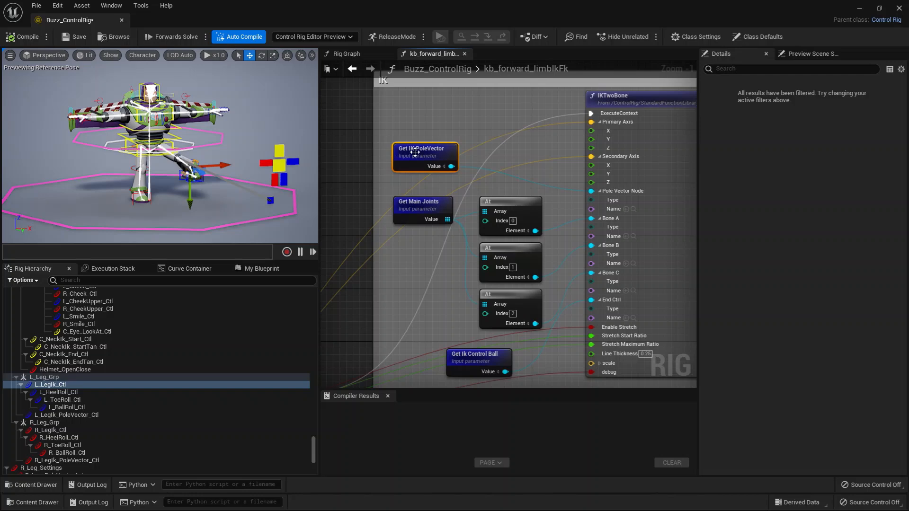
Step: Add a Get Ik Control Main input node to the function graph and place it just outside the IK group
scroll(382, 292, down, 3)
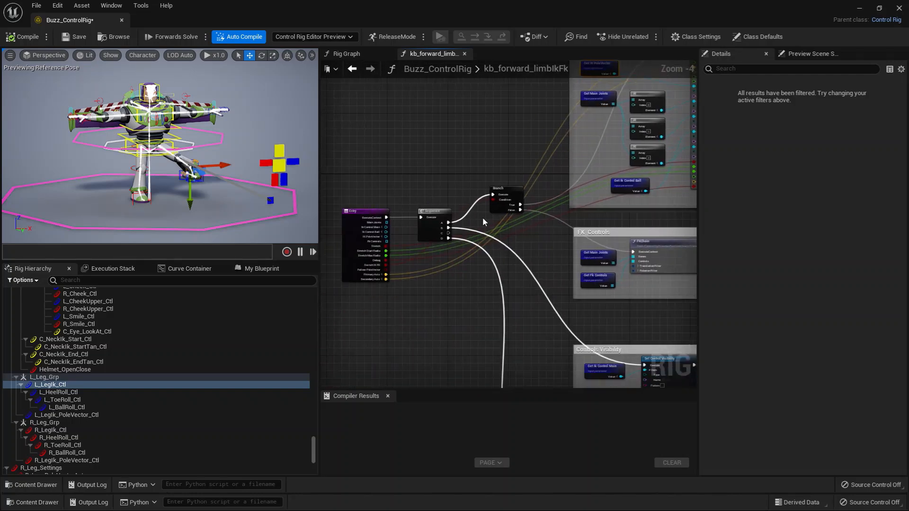
scroll(402, 263, up, 2)
drag(361, 221, 423, 147)
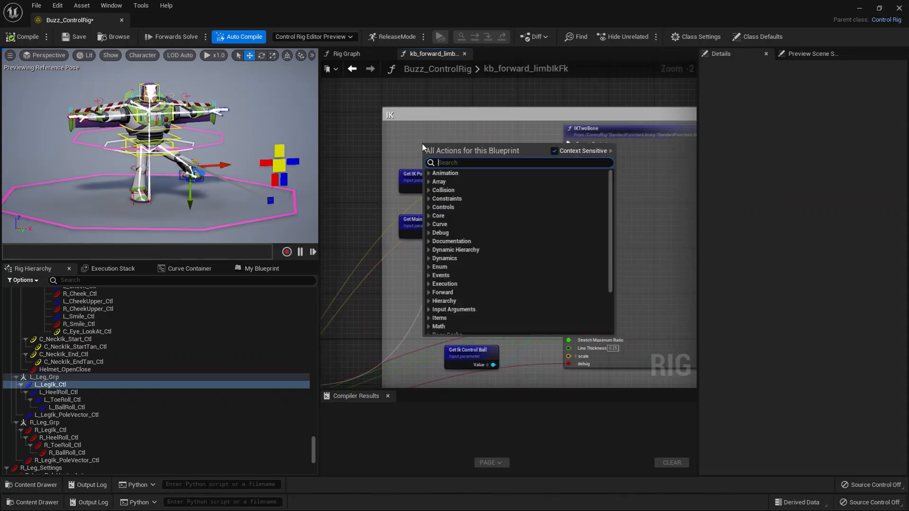
text(get ik c)
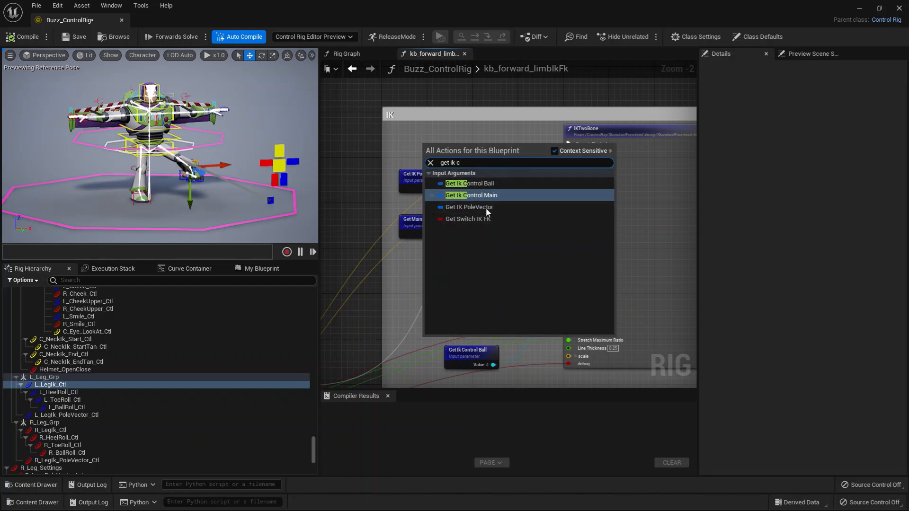
click(490, 195)
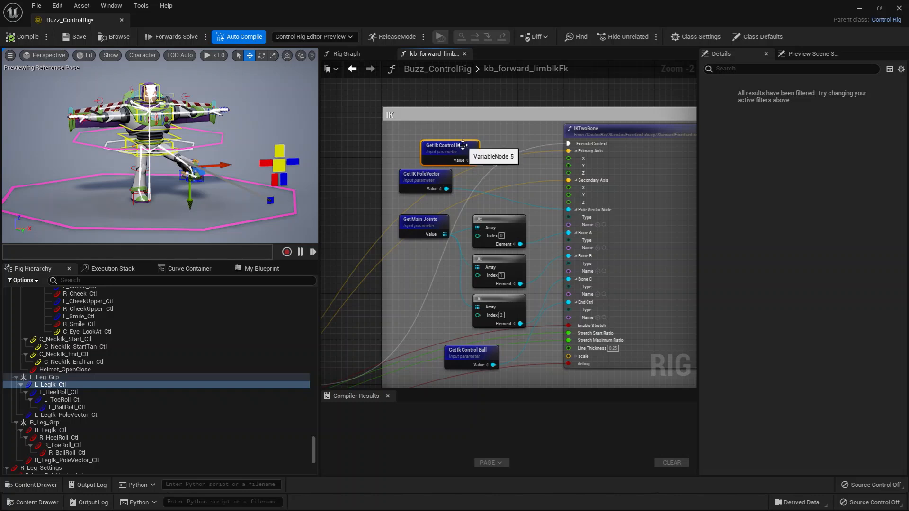
drag(460, 141, 356, 135)
right_drag(359, 207, 418, 195)
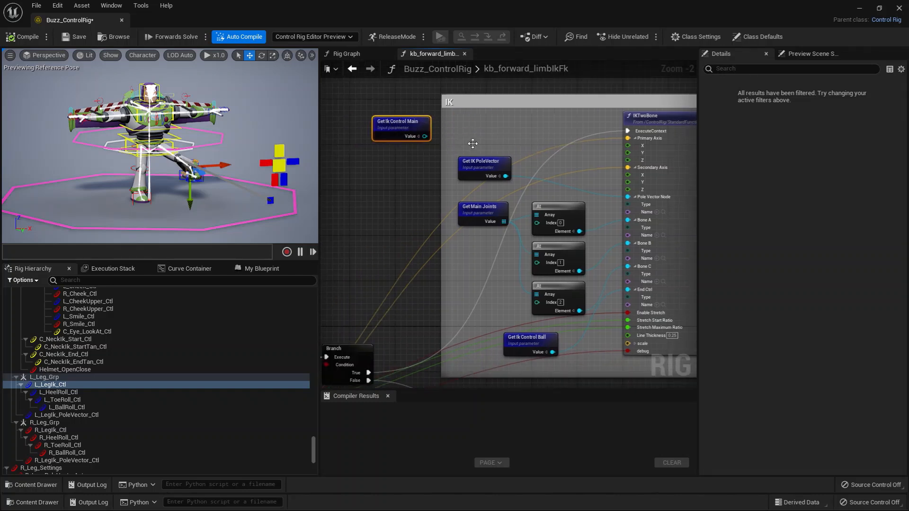
Step: Move the Get IK PoleVector node above the At nodes and check its link to IKTwoBone's Pole Vector Node input
right_drag(492, 138, 380, 131)
drag(378, 166, 453, 169)
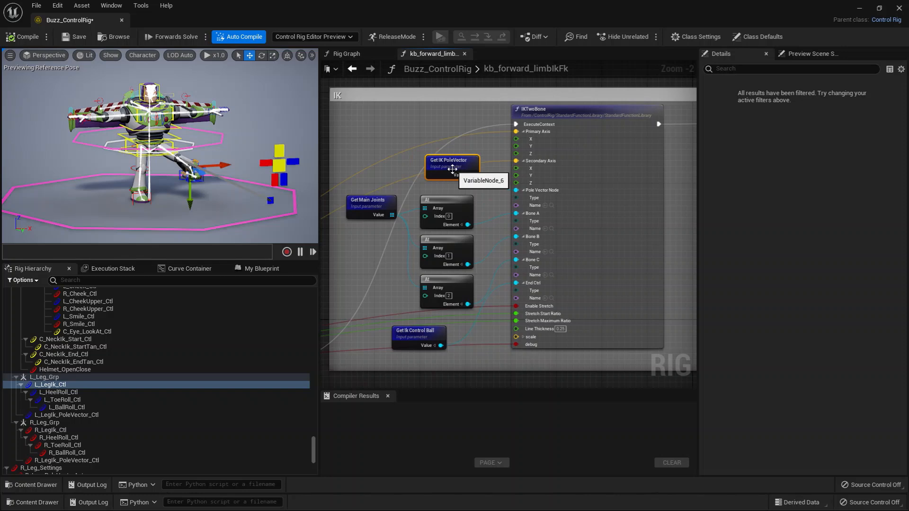
scroll(397, 170, up, 1)
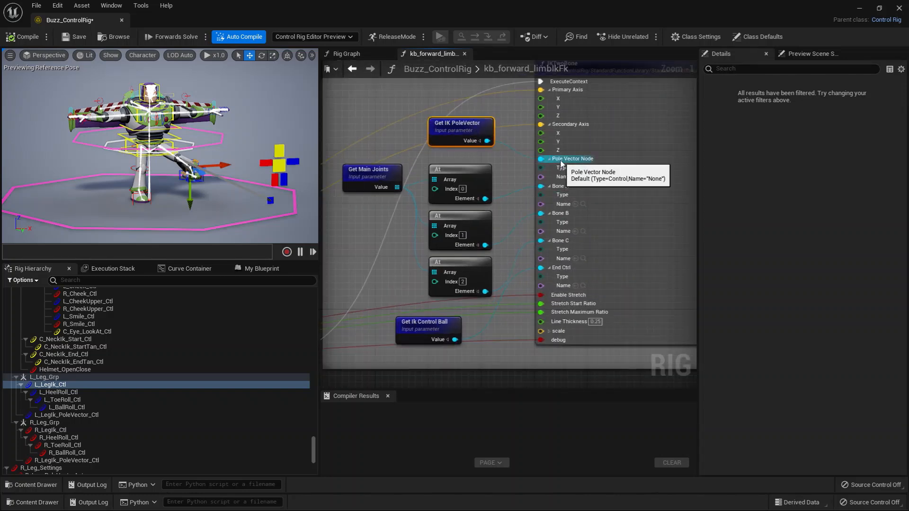
right_drag(513, 177, 535, 154)
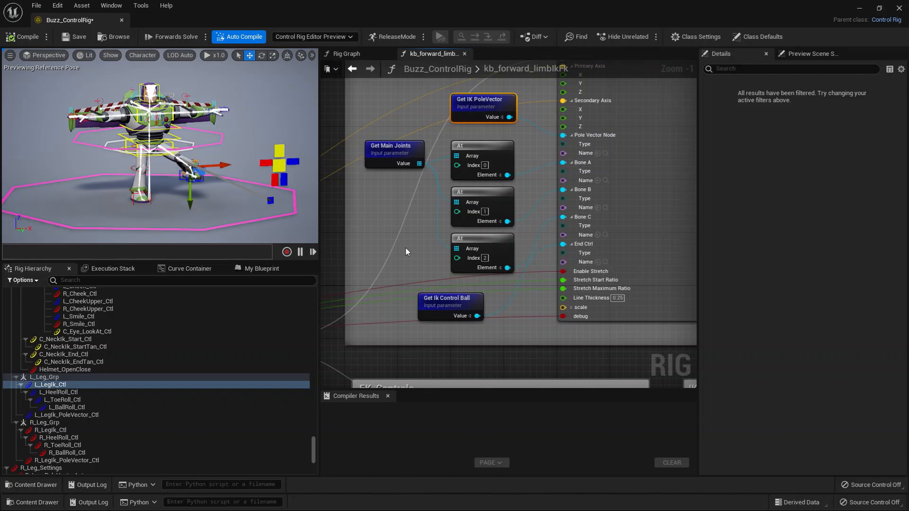
Step: Move the Get Main Joints node slightly further from the three At nodes
right_drag(379, 217, 413, 220)
drag(440, 150, 428, 150)
right_drag(428, 150, 436, 257)
scroll(436, 197, down, 1)
scroll(436, 257, up, 2)
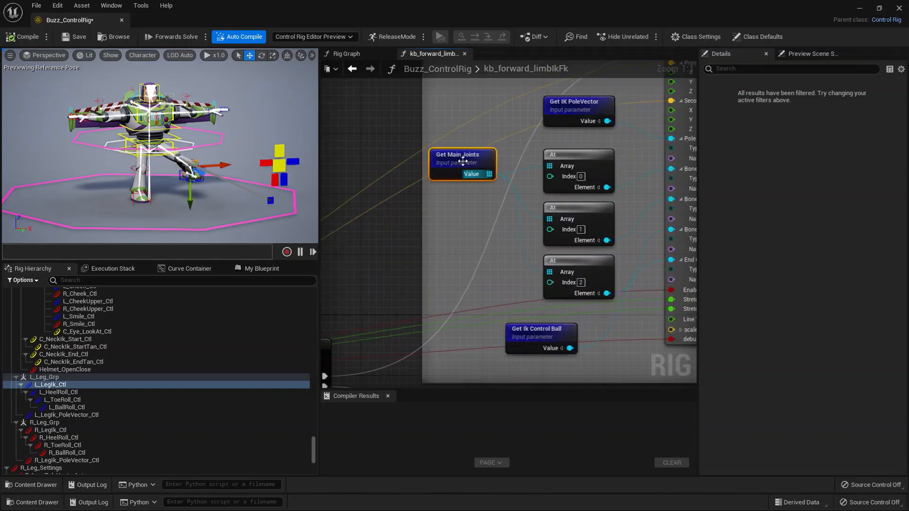
Step: In the Rig Graph, raise and expand the left leg's main joints array to show its bones, and return to the function graph
click(366, 52)
right_drag(346, 102, 431, 183)
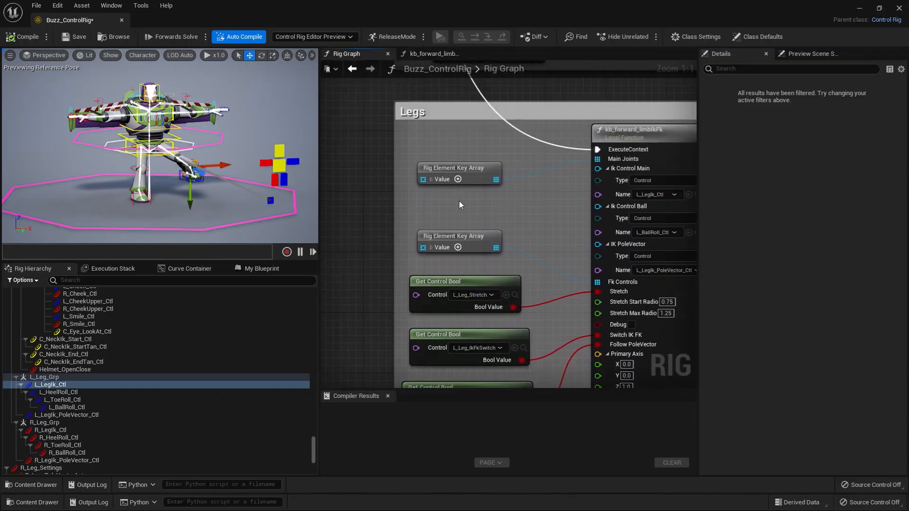
drag(431, 183, 416, 115)
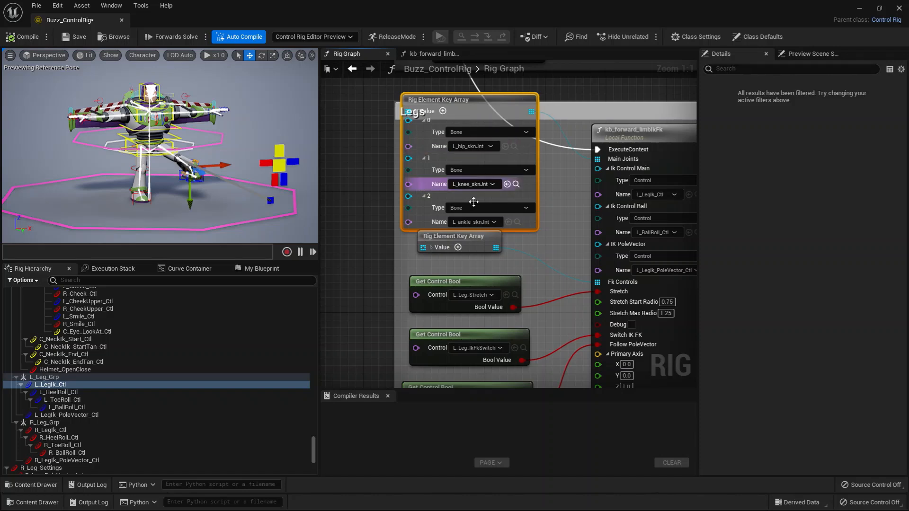
click(425, 53)
right_drag(481, 191, 435, 225)
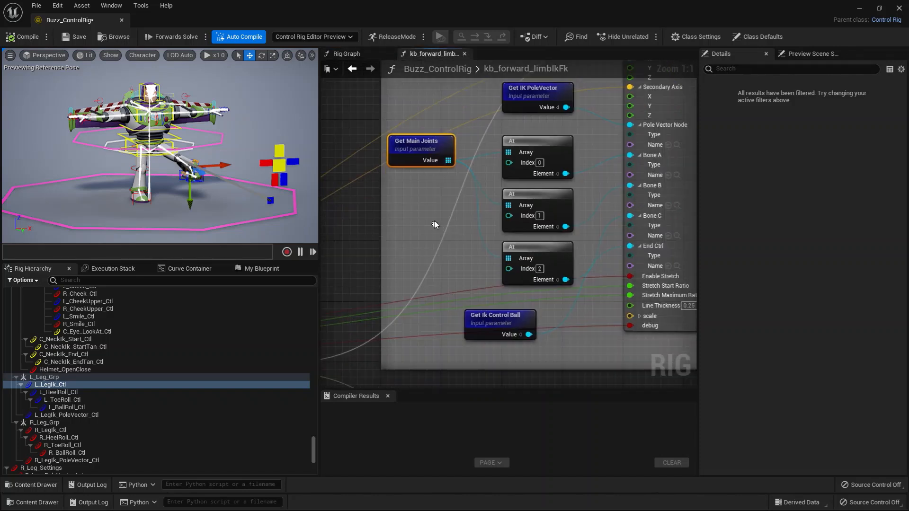
Step: Raise the index 0 At node slightly and compare its index with the main joints array in the Rig Graph
drag(514, 144, 519, 132)
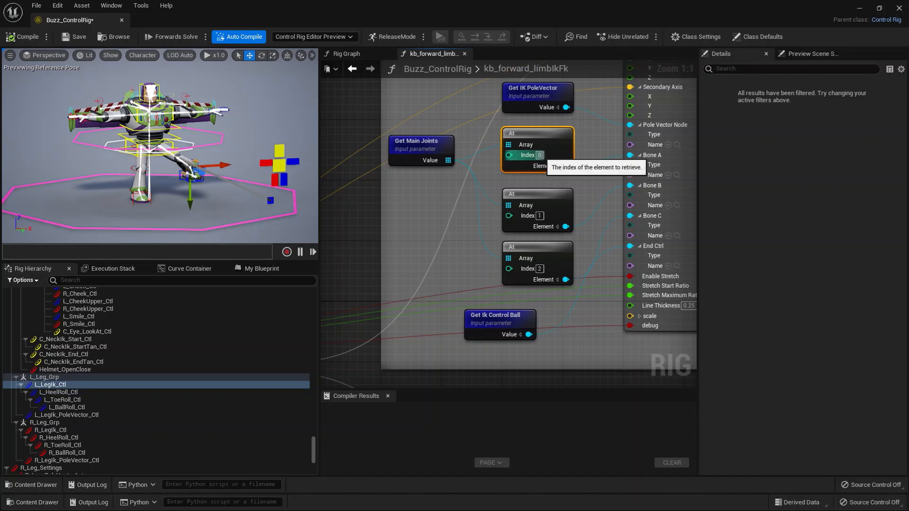
click(368, 52)
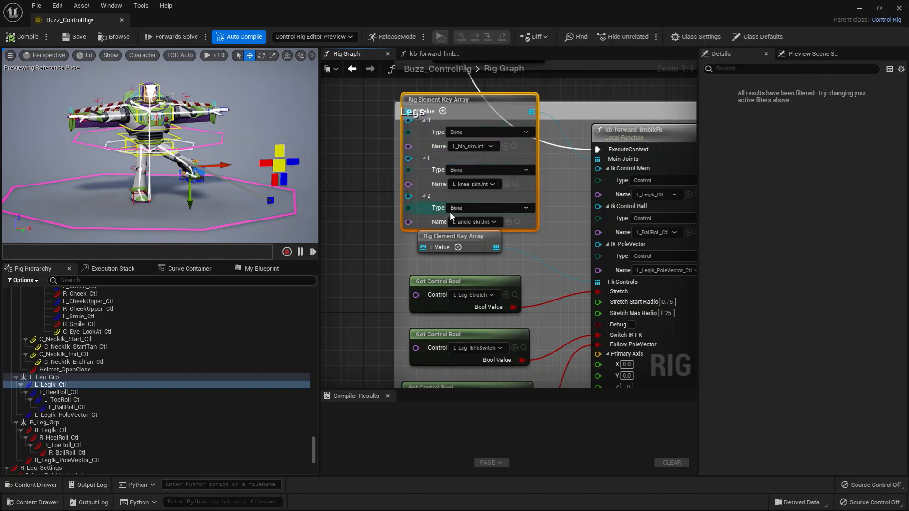
click(431, 53)
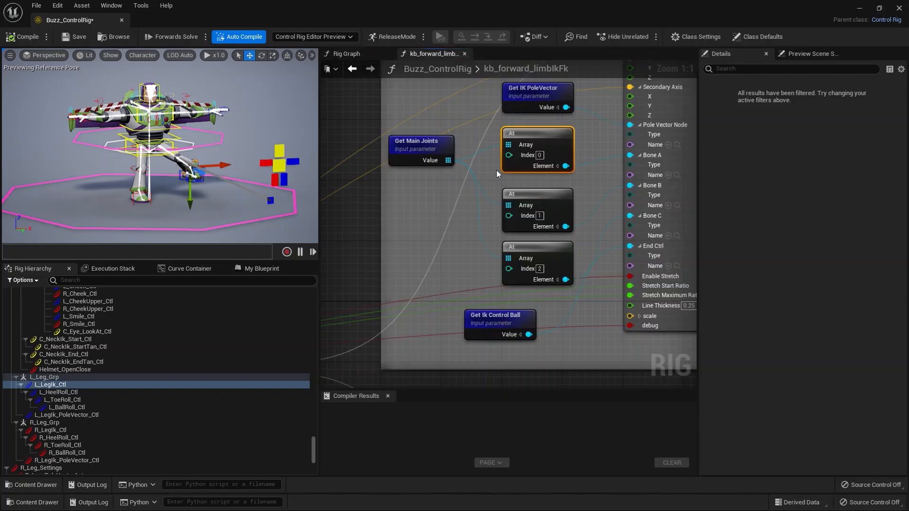
Step: Add an extra At node from the Get Main Joints value, place it below that node, and delete it
drag(423, 152, 444, 248)
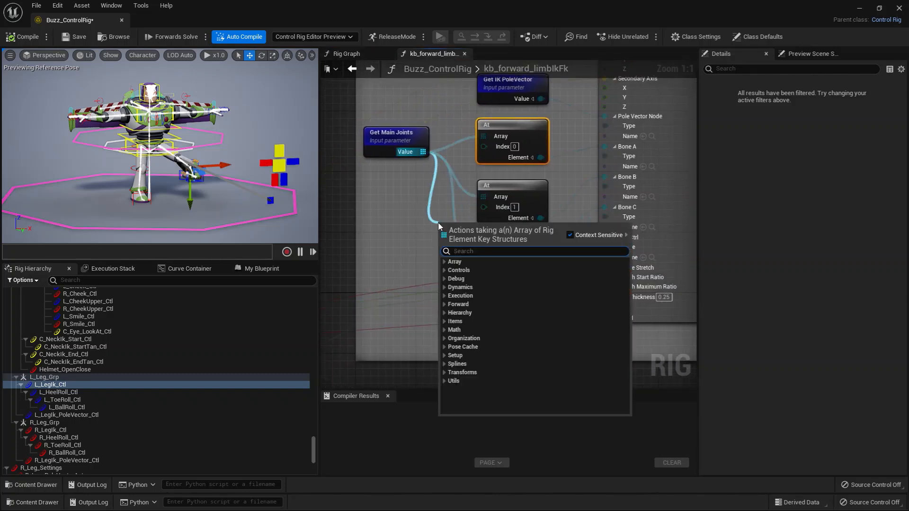
text(at)
click(464, 307)
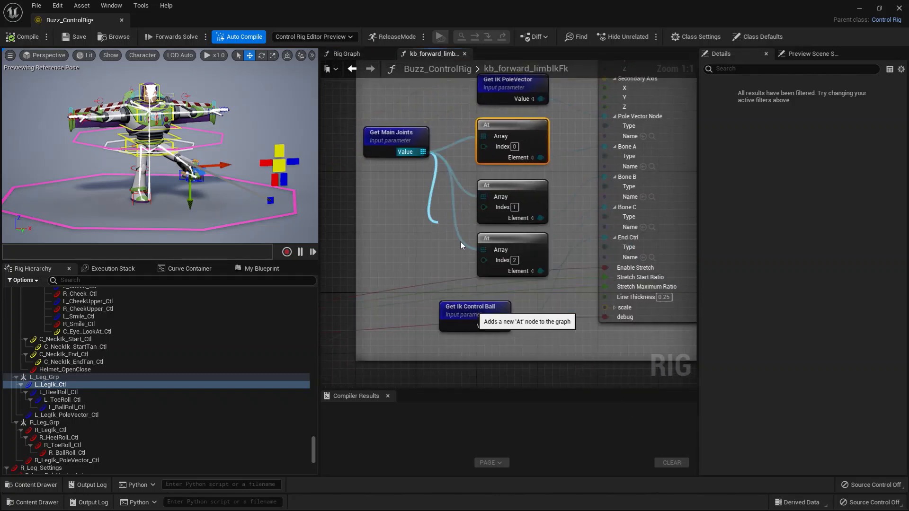
drag(458, 235, 399, 214)
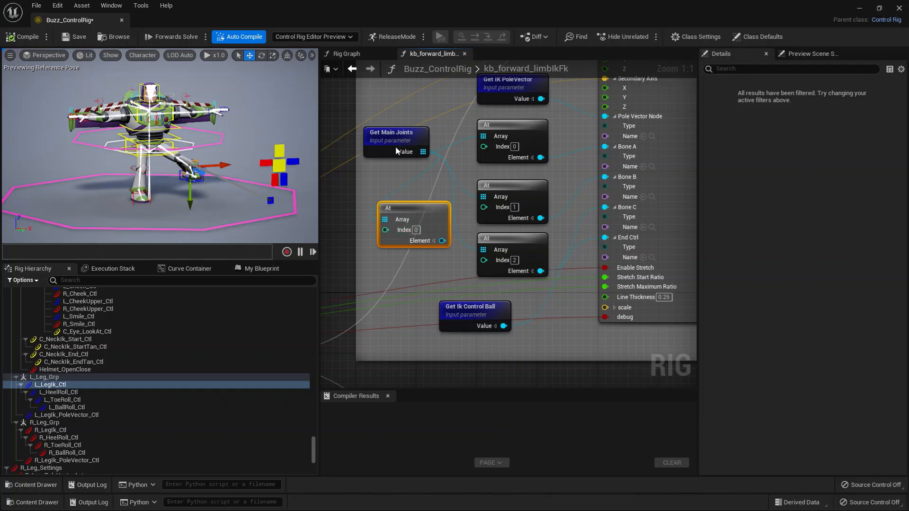
key(Delete)
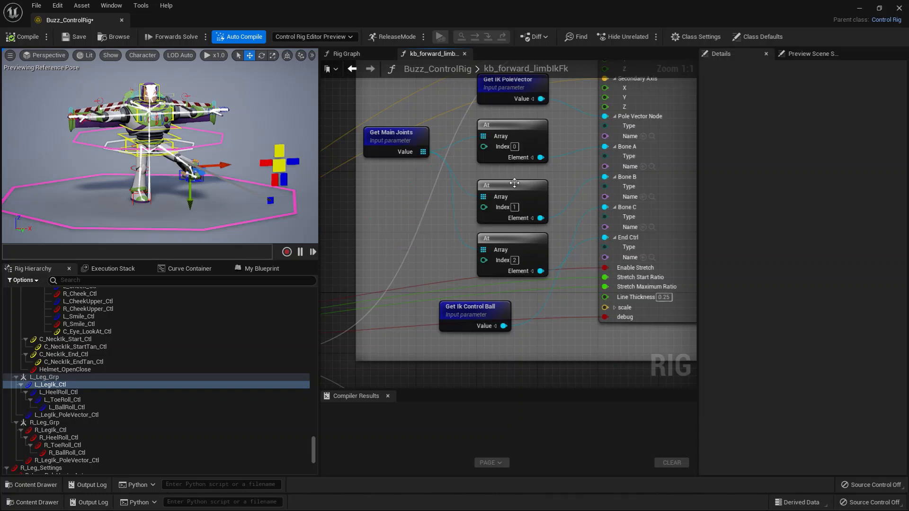
Step: Trace the At nodes to the Bone inputs and move the Get Ik Control Ball node directly beneath the At nodes
right_drag(537, 180, 476, 213)
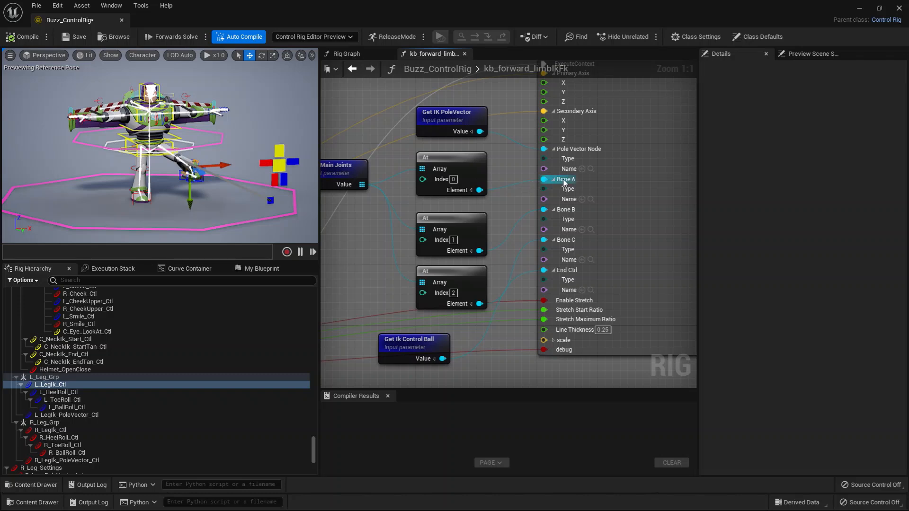
right_drag(426, 351, 419, 286)
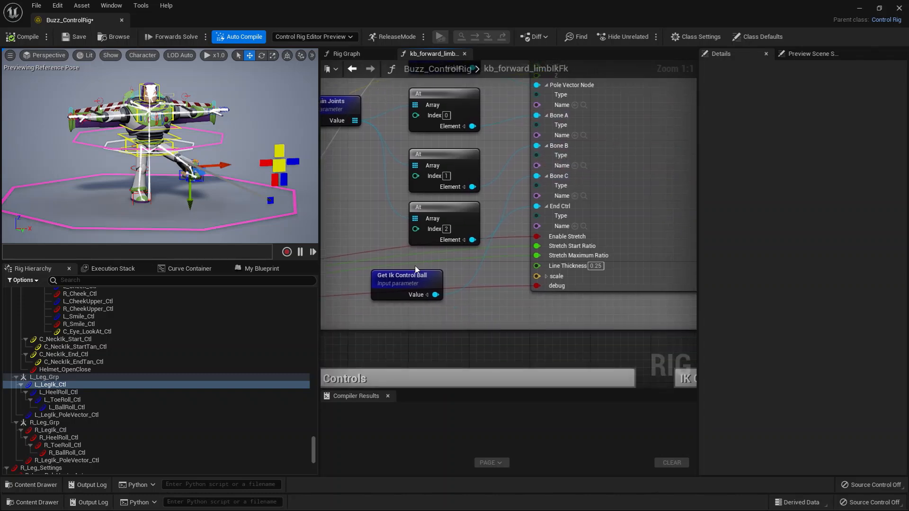
drag(419, 287, 456, 286)
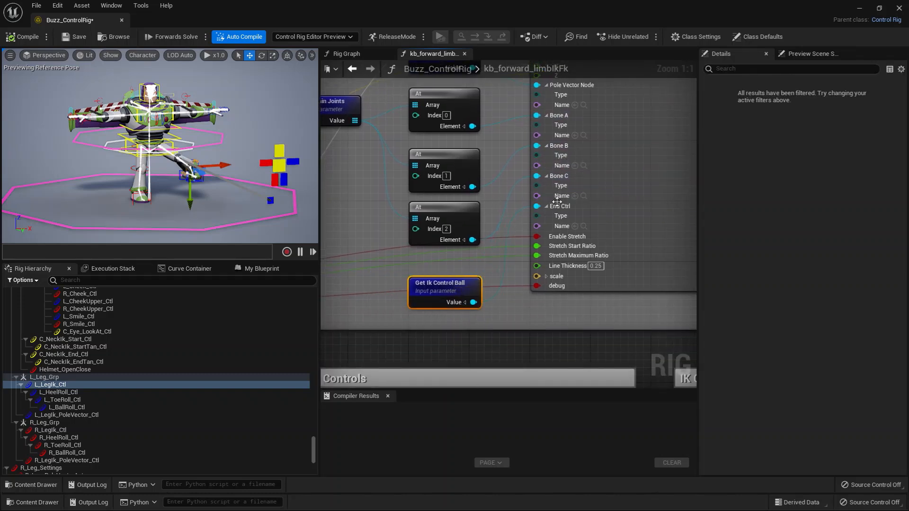
Step: Reposition the left foot with L_LegIk_Ctl and frame L_BallRoll_Ctl in the viewport for a close view of the foot controls
drag(218, 186, 190, 173)
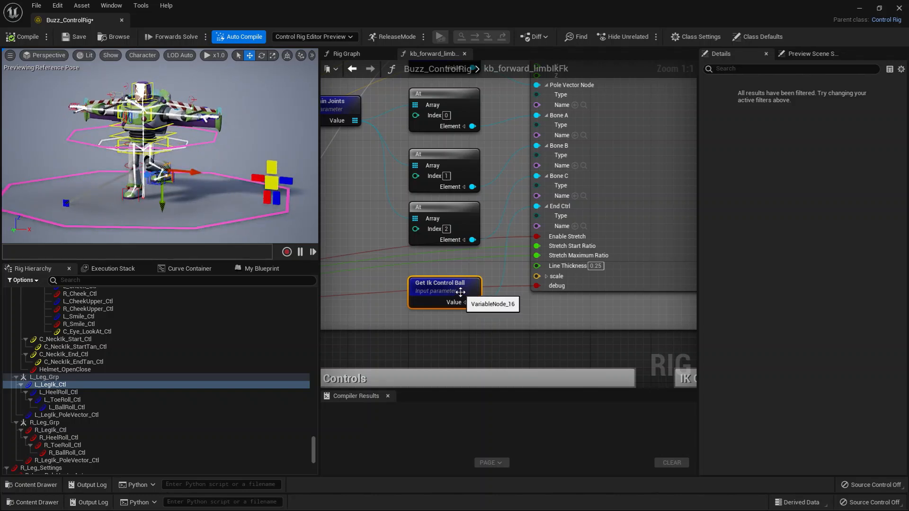
click(83, 415)
click(71, 407)
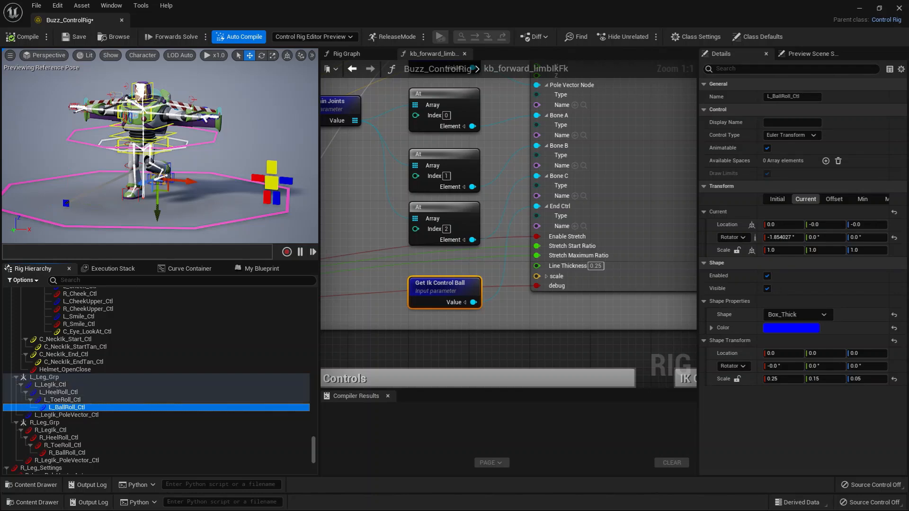
key(f)
alt+drag(225, 183, 153, 179)
drag(162, 194, 168, 197)
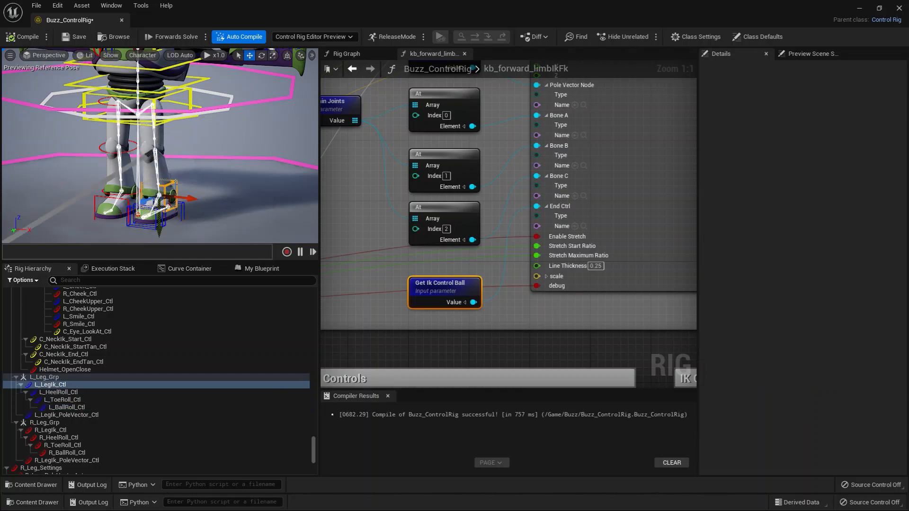
Step: Check L_BallRoll_Ctl, shift the left foot slightly along Y with L_LegIk_Ctl, and recompile the rig
click(63, 408)
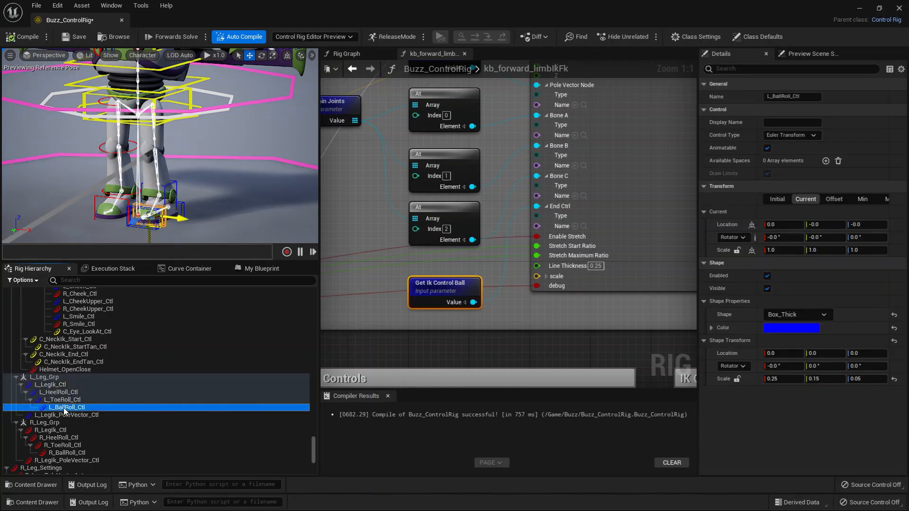
click(50, 385)
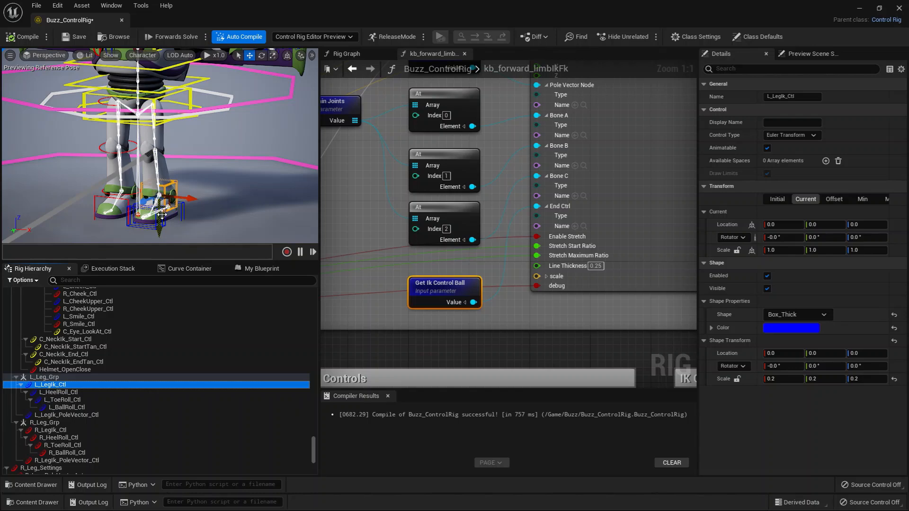
mouse_move(158, 229)
mouse_down()
mouse_move(149, 208)
mouse_move(148, 237)
mouse_up()
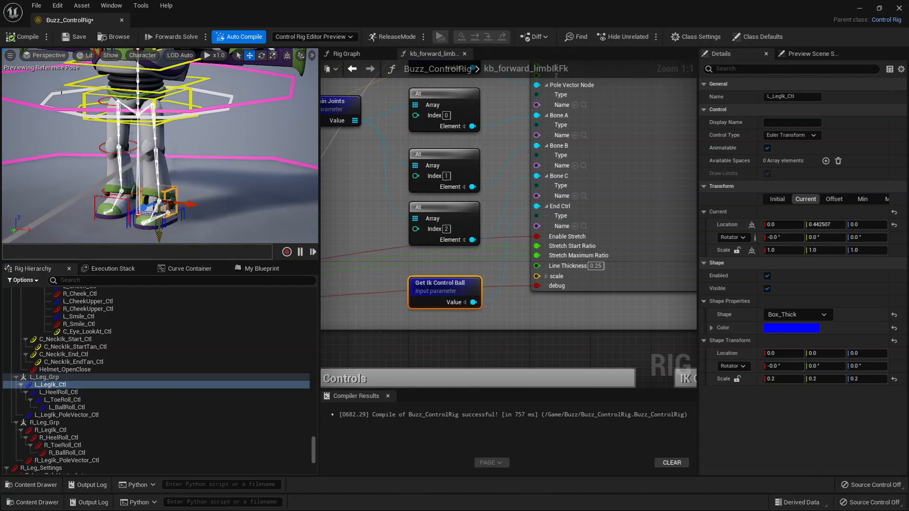
click(27, 37)
Step: Trace the IKTwoBone node's stretch and debug inputs back to the function's Entry node
scroll(506, 313, down, 2)
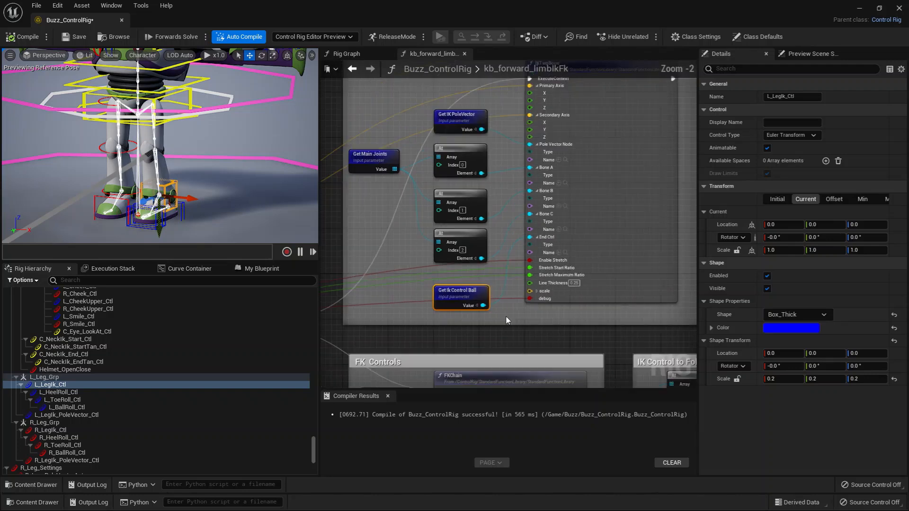
right_drag(498, 321, 545, 300)
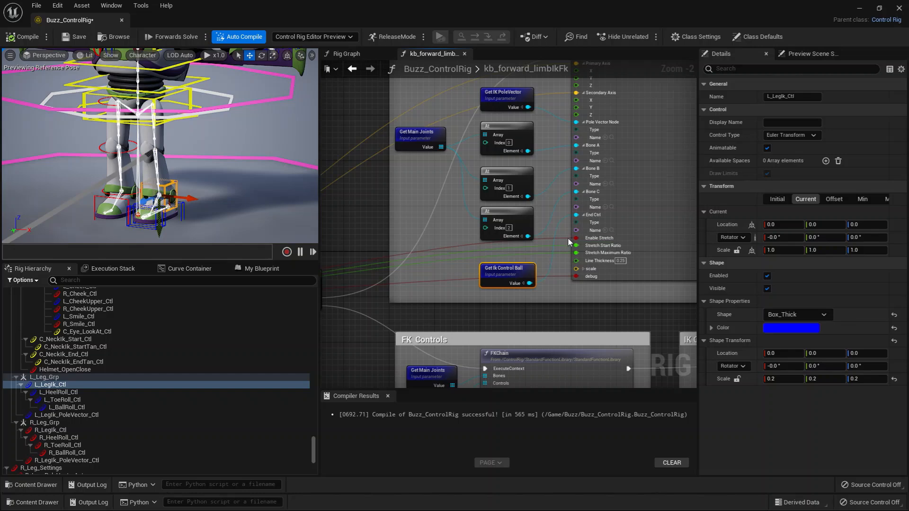
scroll(413, 312, down, 1)
right_drag(413, 312, 334, 305)
scroll(487, 286, up, 2)
right_drag(488, 286, 548, 243)
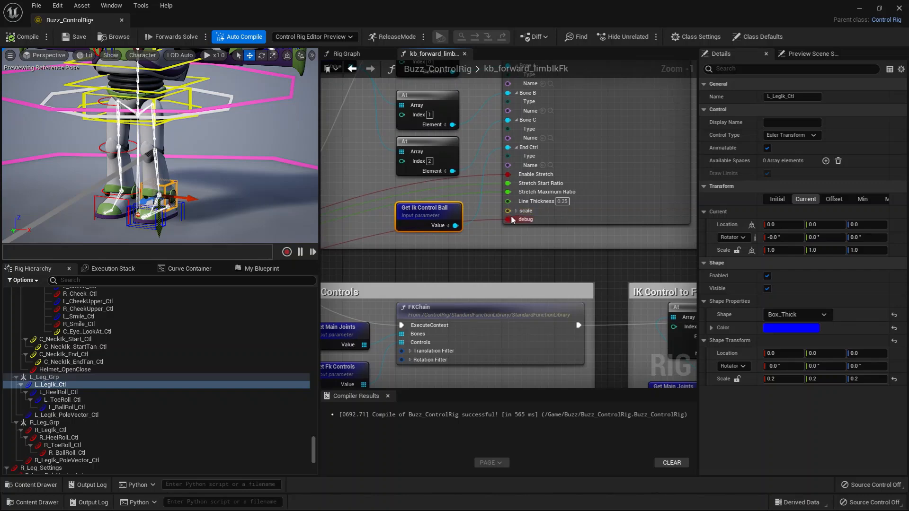
scroll(411, 275, down, 3)
right_drag(411, 275, 479, 249)
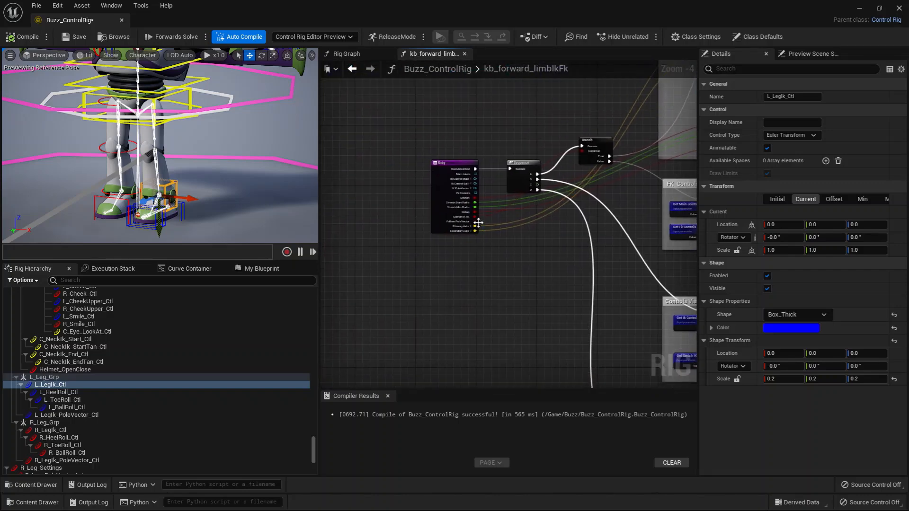
scroll(529, 231, up, 2)
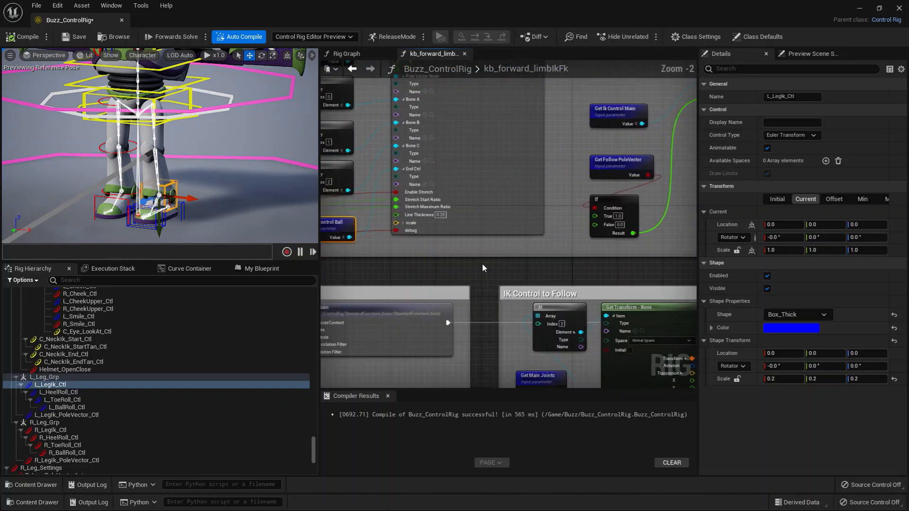
Step: Examine the Position Constraint part of the IK group and the nodes feeding its Child, Parents and Weight inputs
right_drag(482, 265, 561, 350)
scroll(548, 327, down, 2)
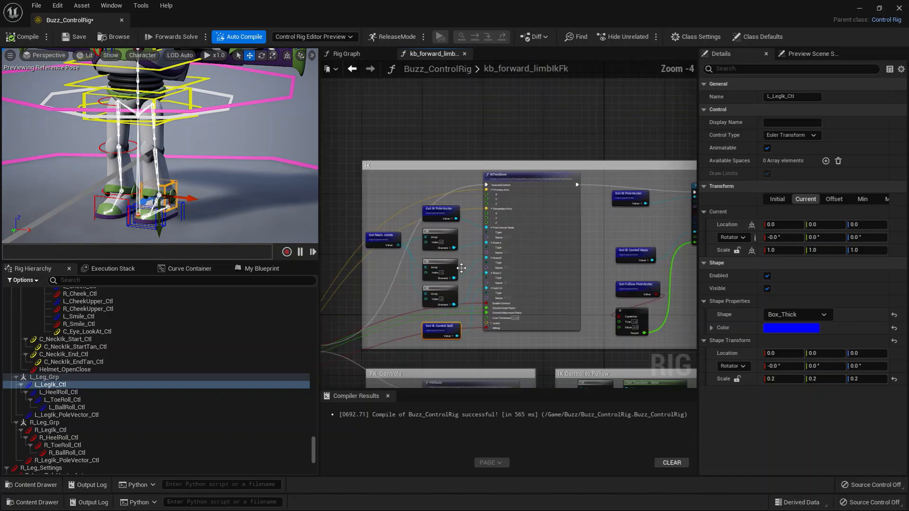
right_drag(549, 300, 478, 281)
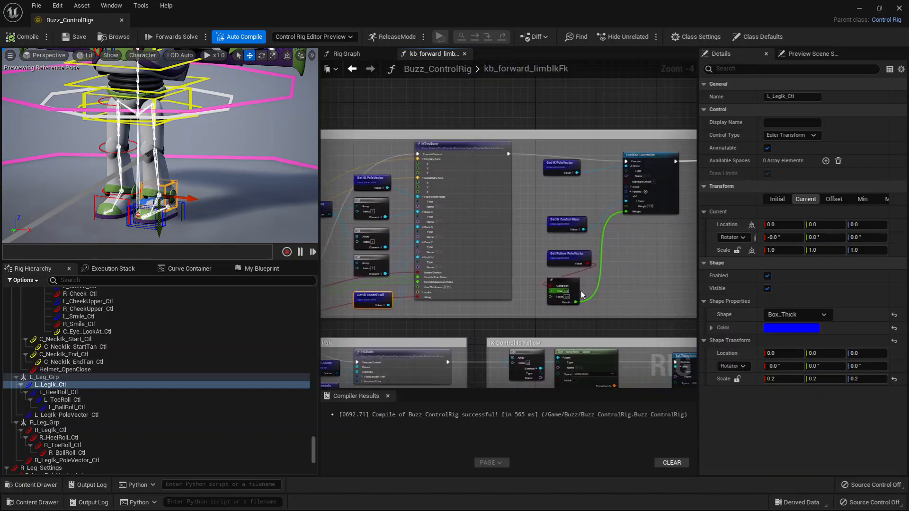
right_drag(633, 303, 534, 325)
scroll(544, 301, up, 2)
right_drag(538, 289, 537, 309)
scroll(532, 272, down, 1)
scroll(537, 309, down, 1)
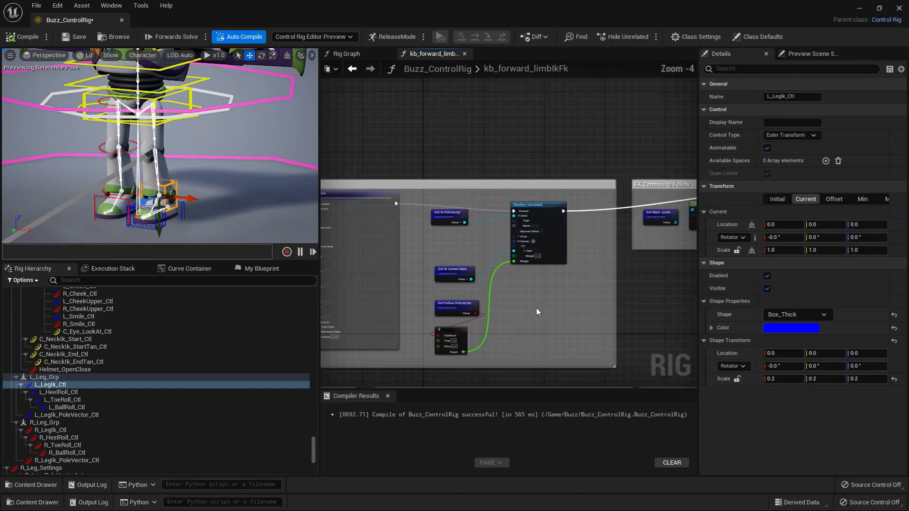
scroll(536, 309, up, 1)
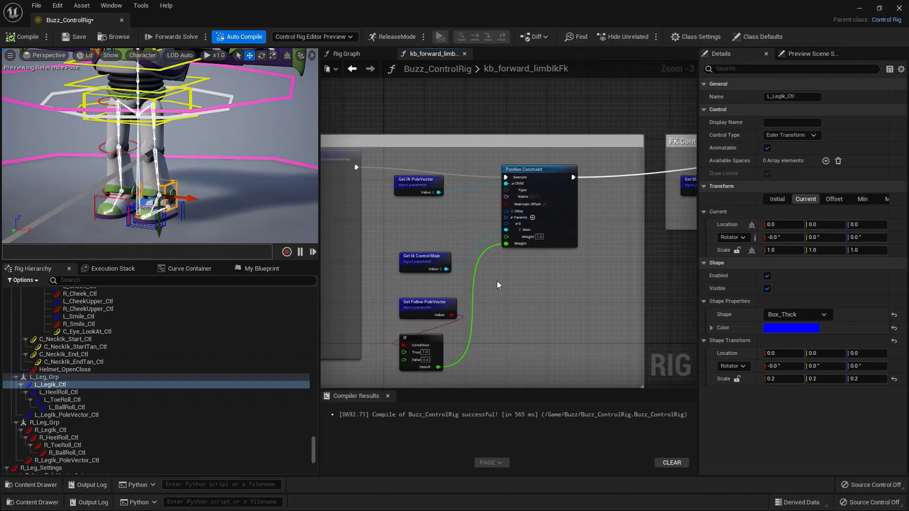
Step: Locate L_LegIk_PoleVector_Ctl in the viewport and inspect the Position Constraint node in the IK group
scroll(160, 147, down, 5)
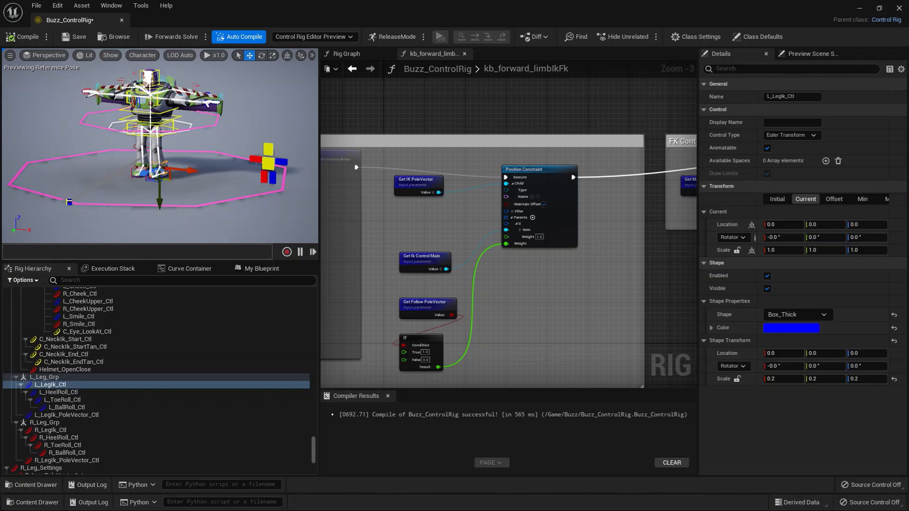
click(71, 201)
scroll(574, 277, up, 2)
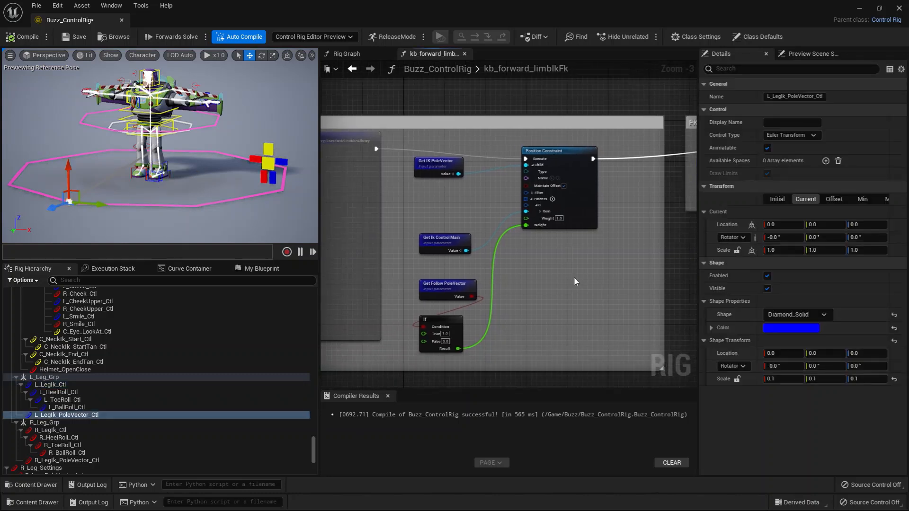
click(578, 114)
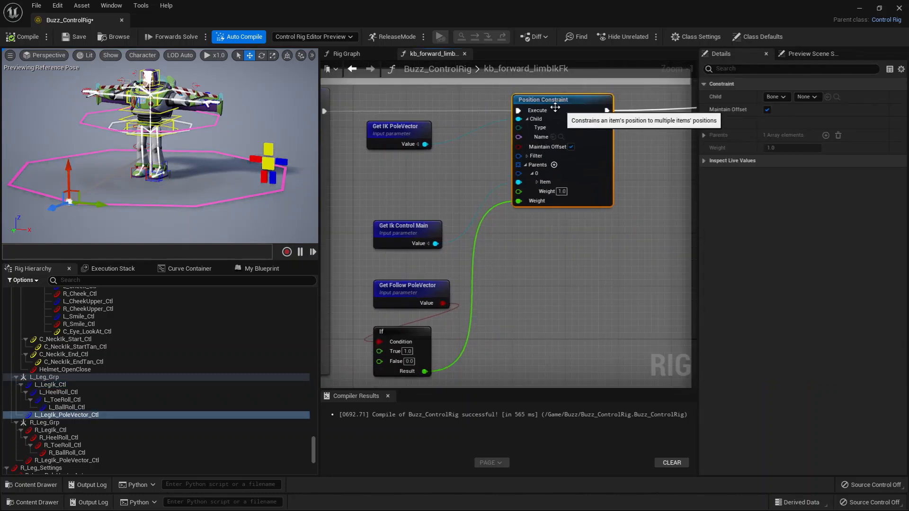
drag(580, 90, 581, 97)
right_drag(529, 265, 545, 249)
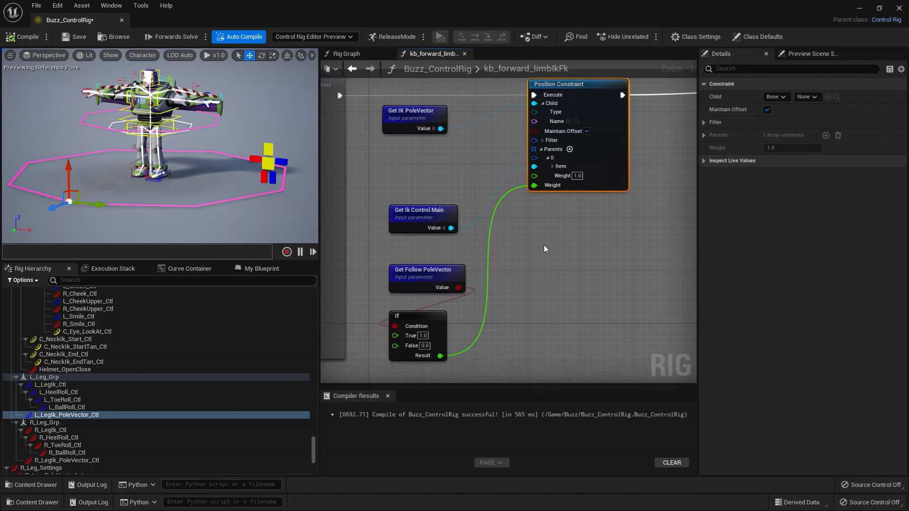
Step: Move Get IK PoleVector slightly nearer the Position Constraint, place Get Ik Control Main directly beneath it, and select L_LegIk_Ctl
drag(411, 111, 424, 111)
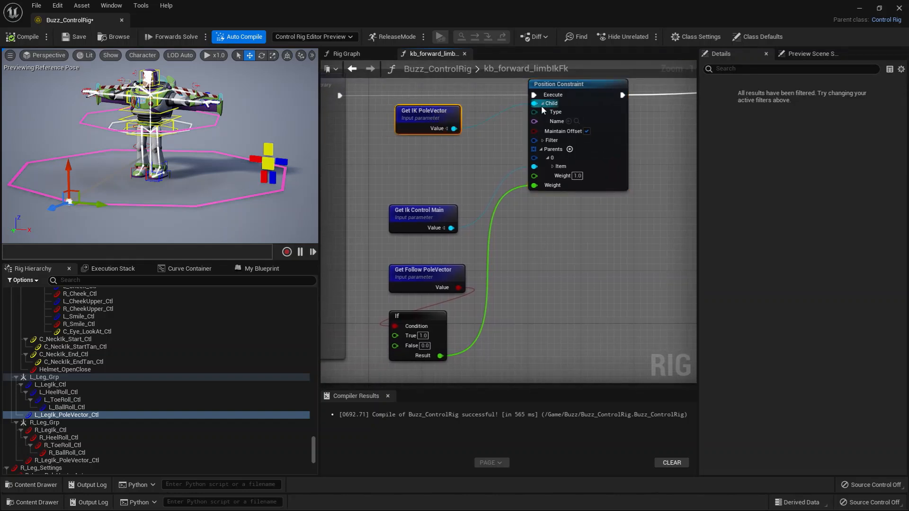
drag(439, 215, 445, 156)
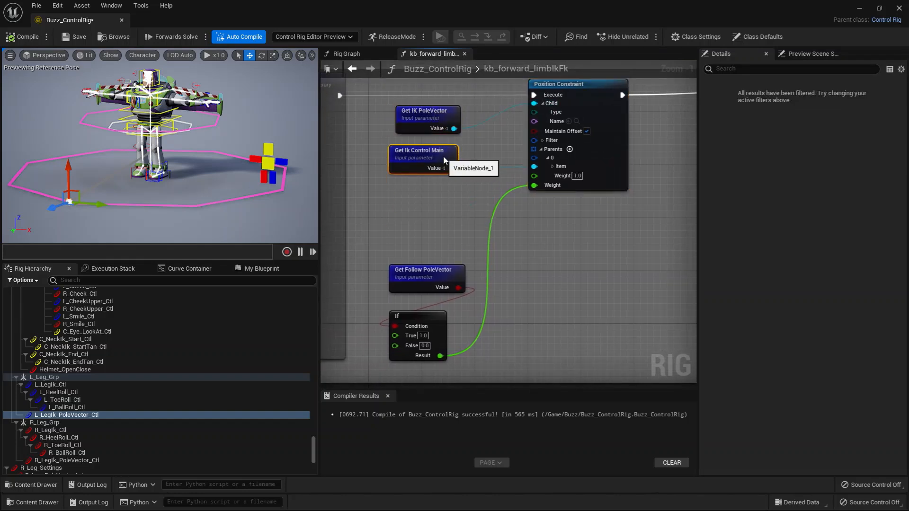
click(90, 385)
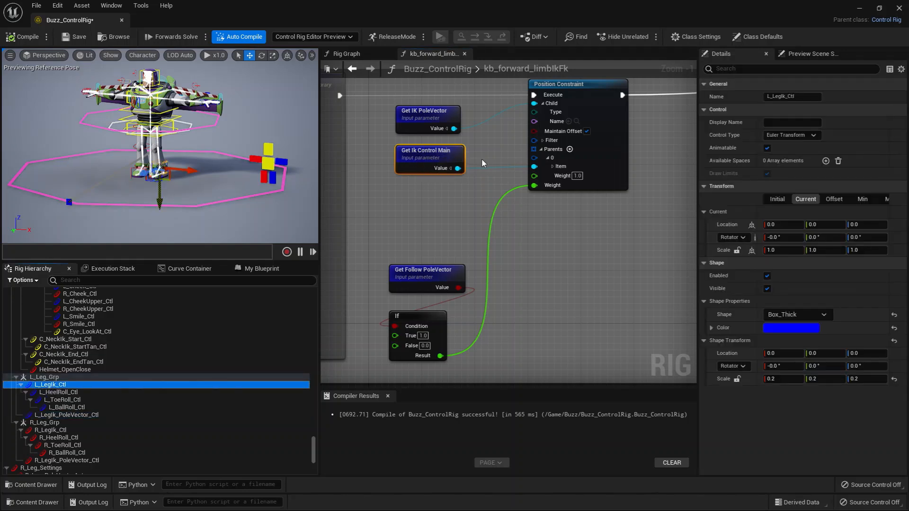
Step: Move the Get Follow PoleVector and If nodes up beneath Get Ik Control Main, next to the Position Constraint
right_drag(413, 298, 404, 275)
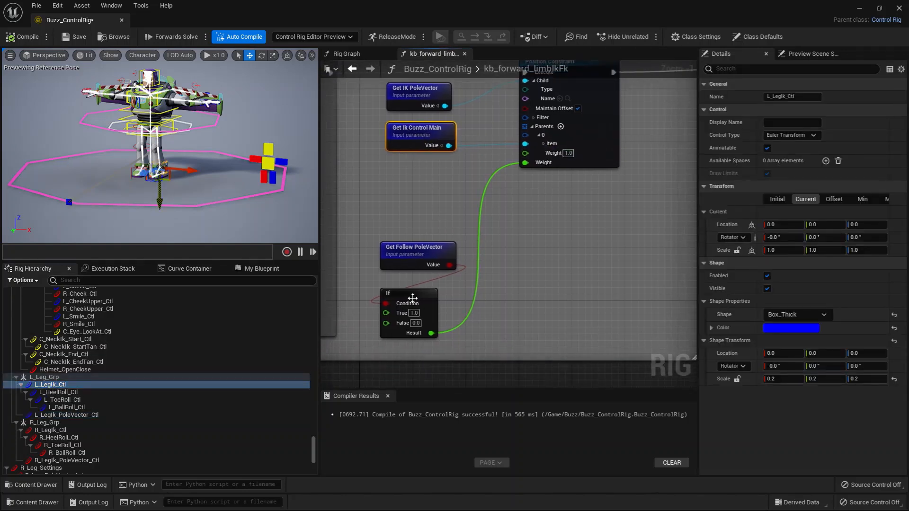
drag(435, 245, 427, 178)
drag(431, 292, 432, 225)
right_drag(530, 164, 533, 207)
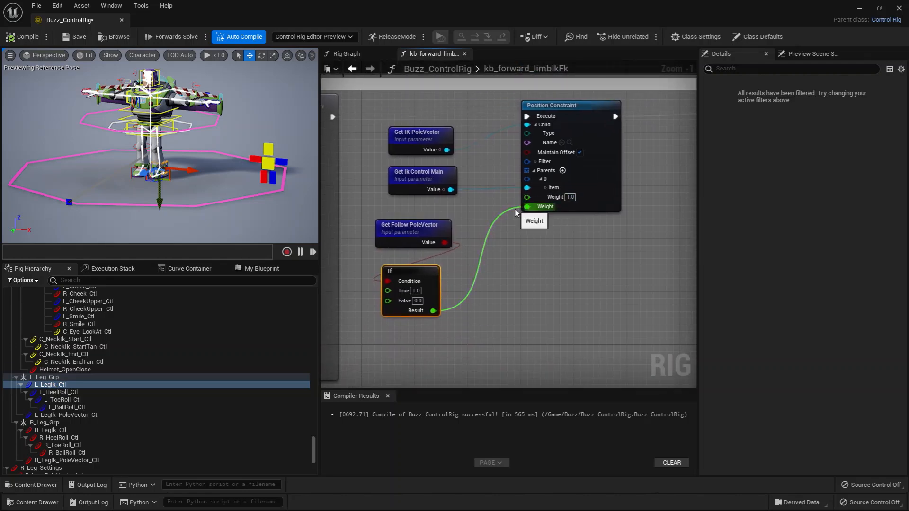
right_drag(528, 262, 485, 272)
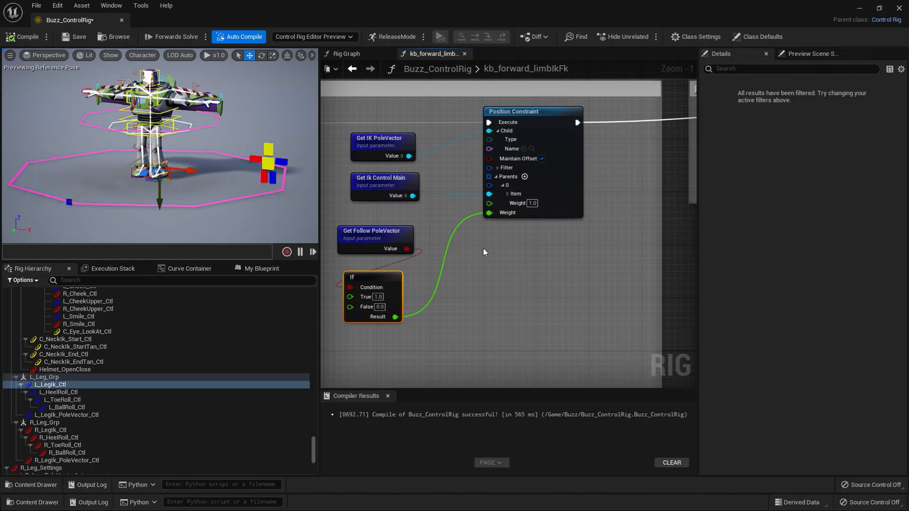
Step: Add a second Position Constraint node below the existing one in the IK group
right_click(513, 250)
text(posti)
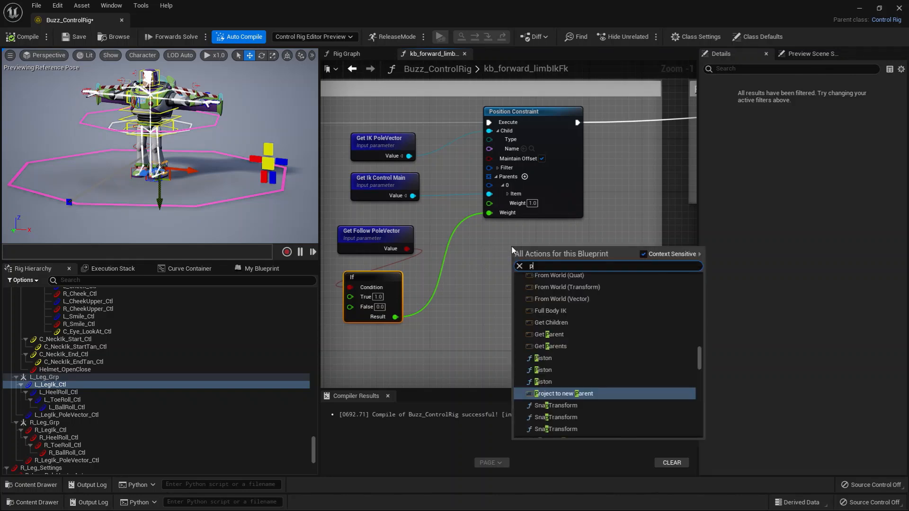
key(BackSpace)
key(BackSpace)
text(i)
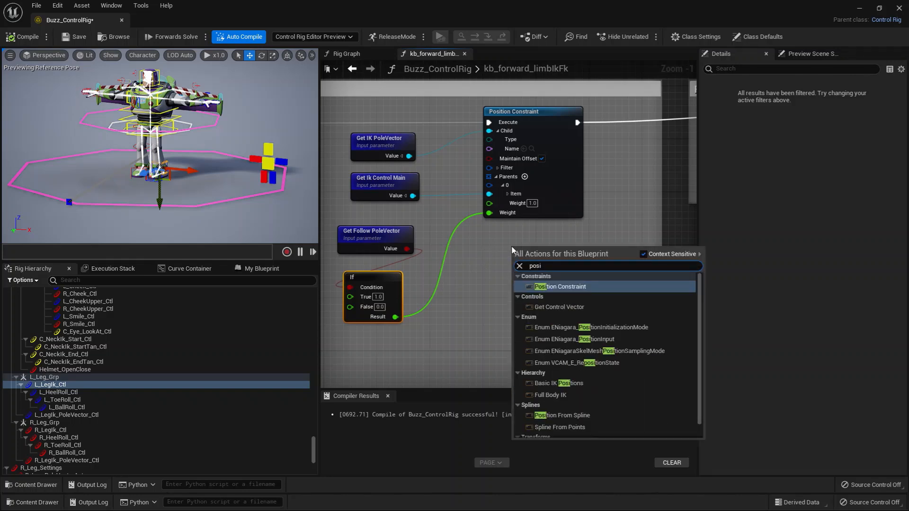
click(568, 287)
right_drag(420, 322, 473, 300)
right_drag(568, 295, 546, 293)
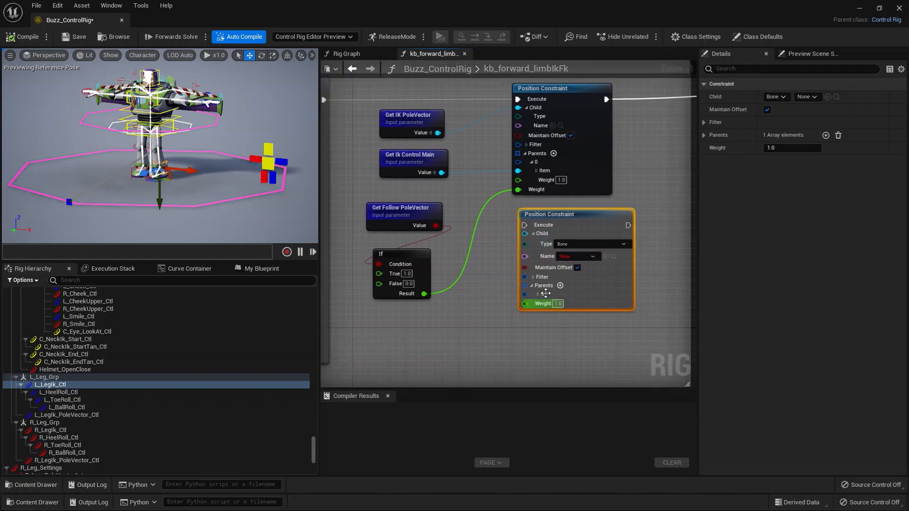
Step: Add a second Parents element to the extra Position Constraint, review its inputs, and delete that node
click(561, 286)
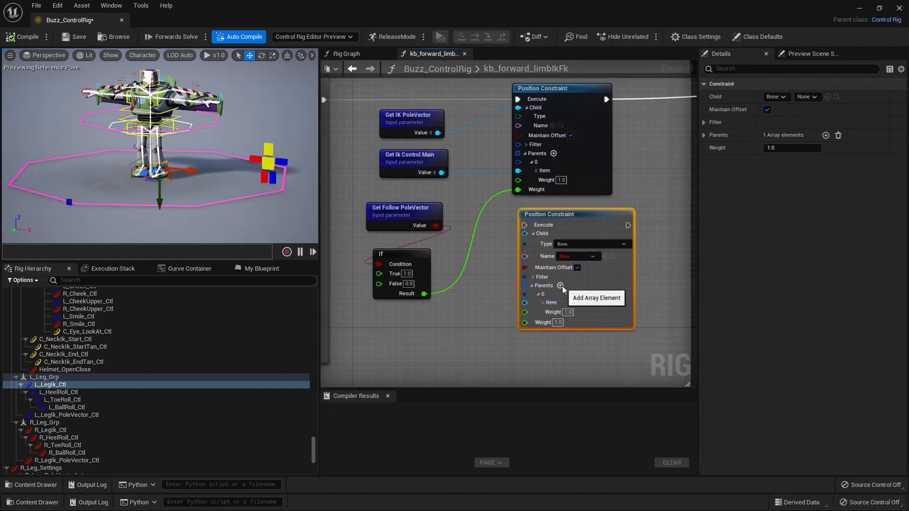
click(560, 286)
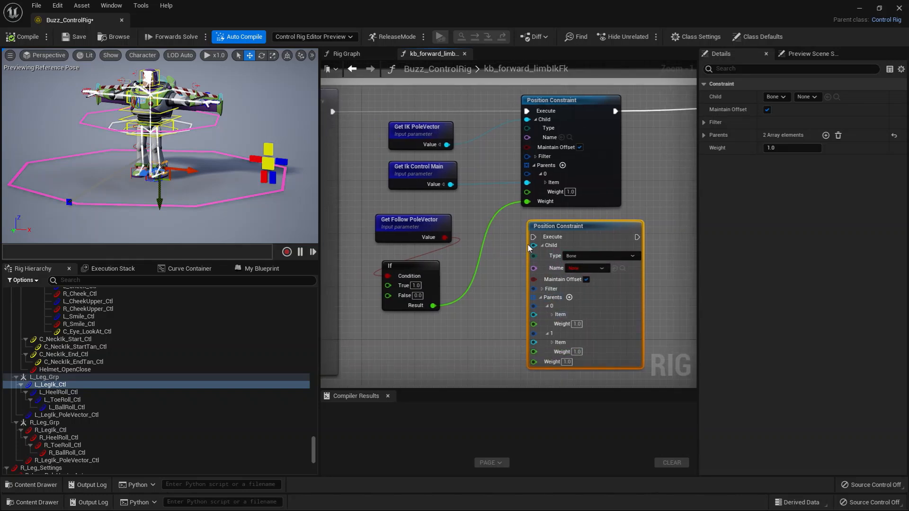
drag(529, 249, 524, 255)
click(491, 318)
right_drag(531, 357, 556, 331)
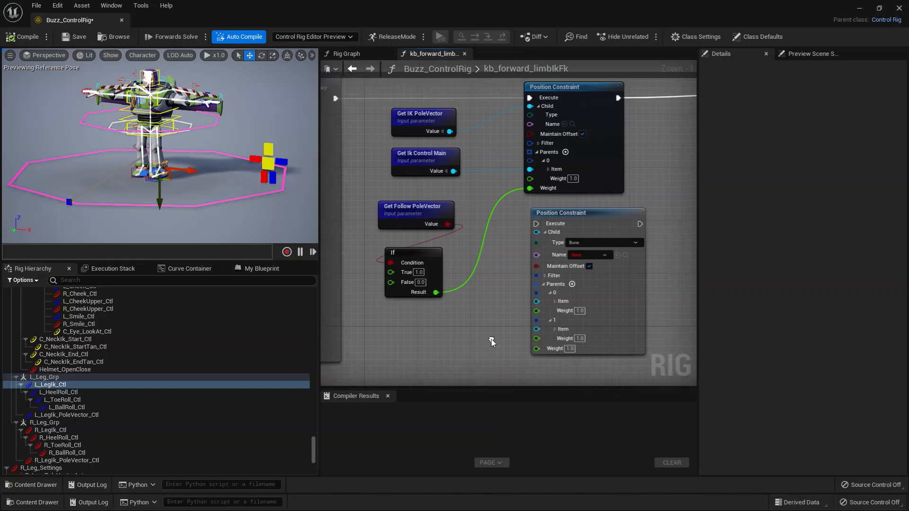
click(621, 307)
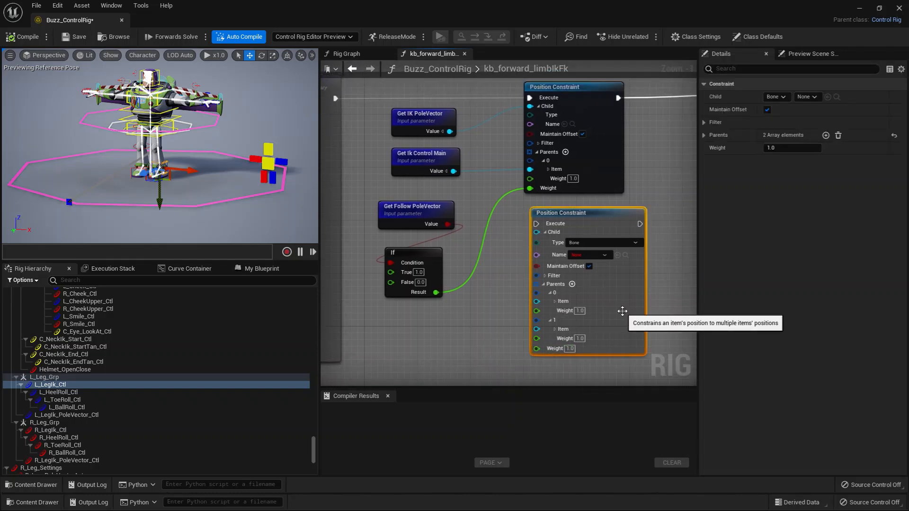
key(Delete)
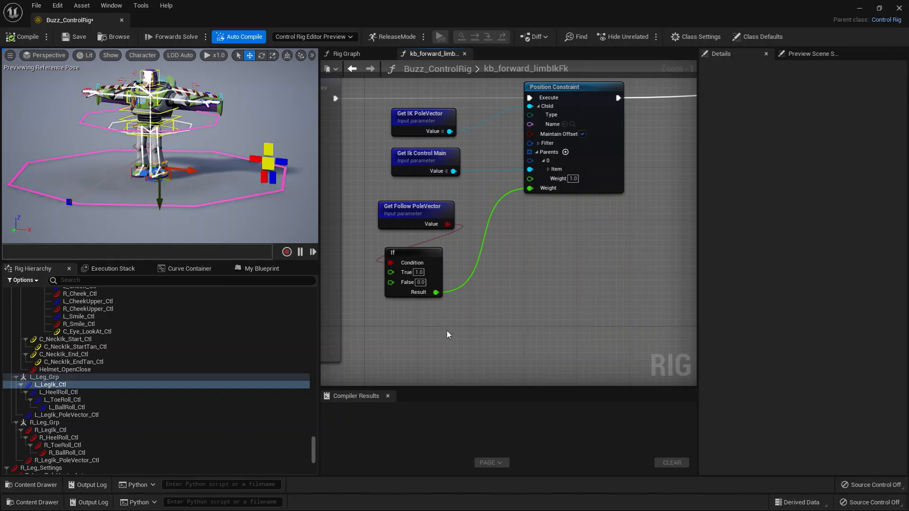
Step: Select the Get Follow PoleVector node and inspect its matching L_Leg_PoleVectorAuto control under L_Leg_Settings in the hierarchy
right_drag(424, 200, 469, 192)
click(455, 198)
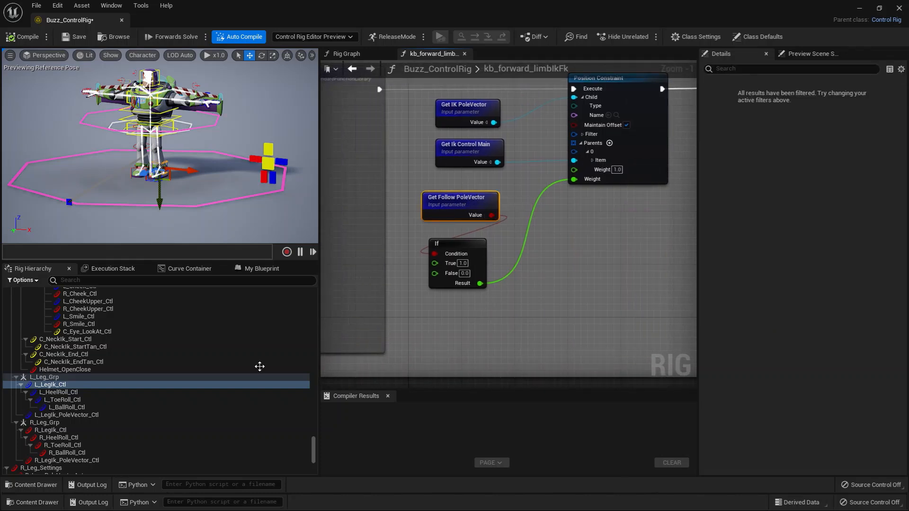
scroll(100, 440, down, 5)
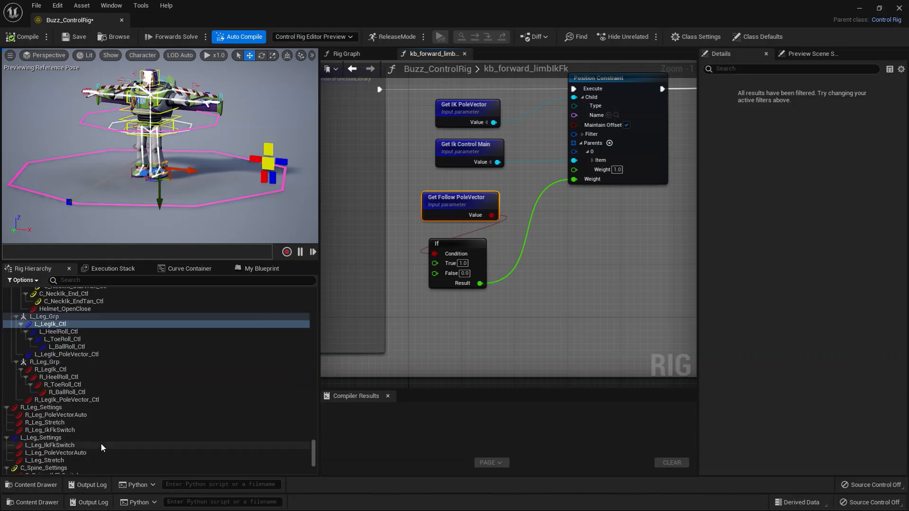
click(119, 377)
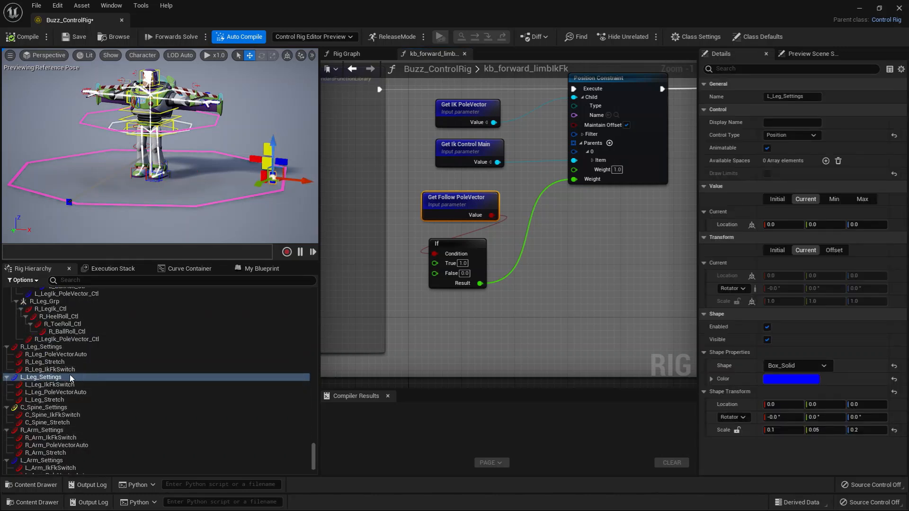
click(70, 391)
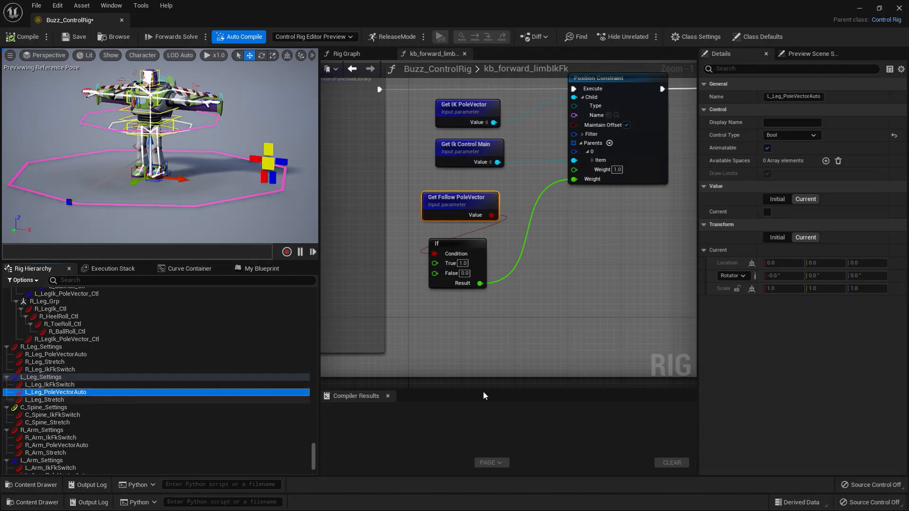
right_drag(475, 340, 489, 340)
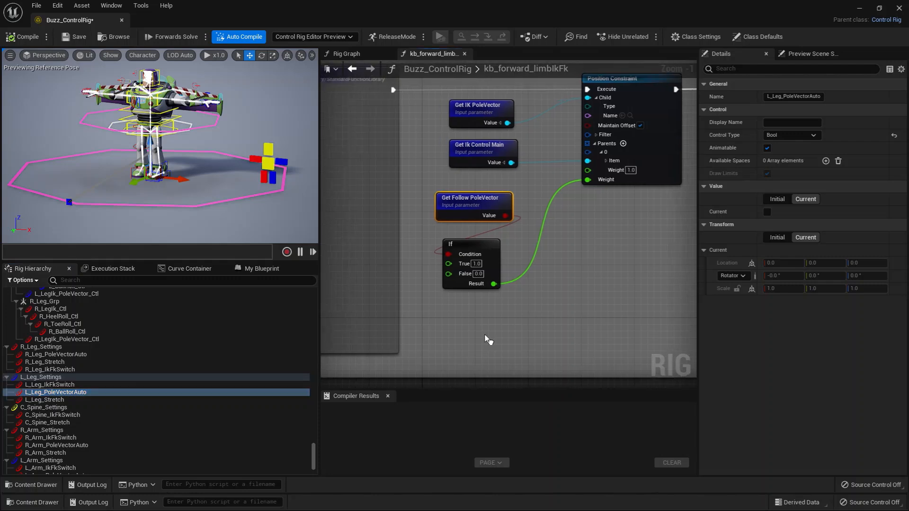
Step: Add an extra Get Follow PoleVector node below the If node, and delete it again
right_click(448, 307)
text(get po)
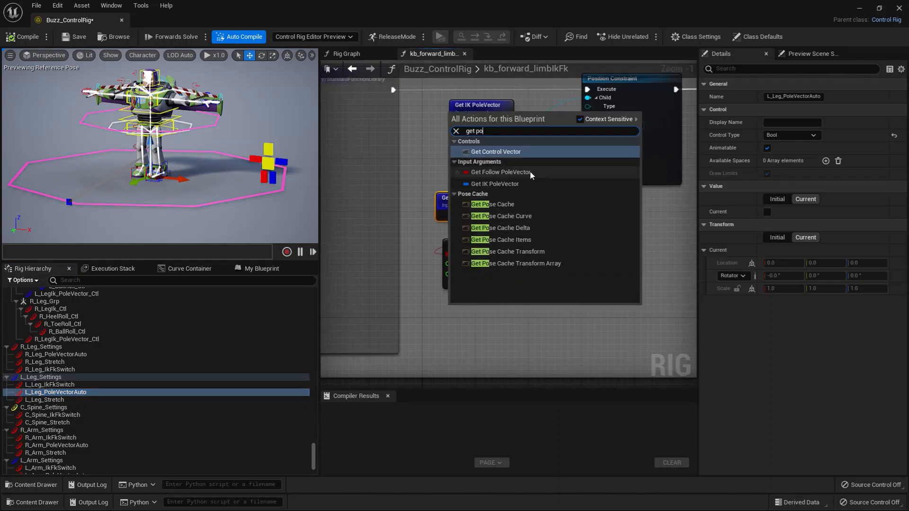
click(505, 173)
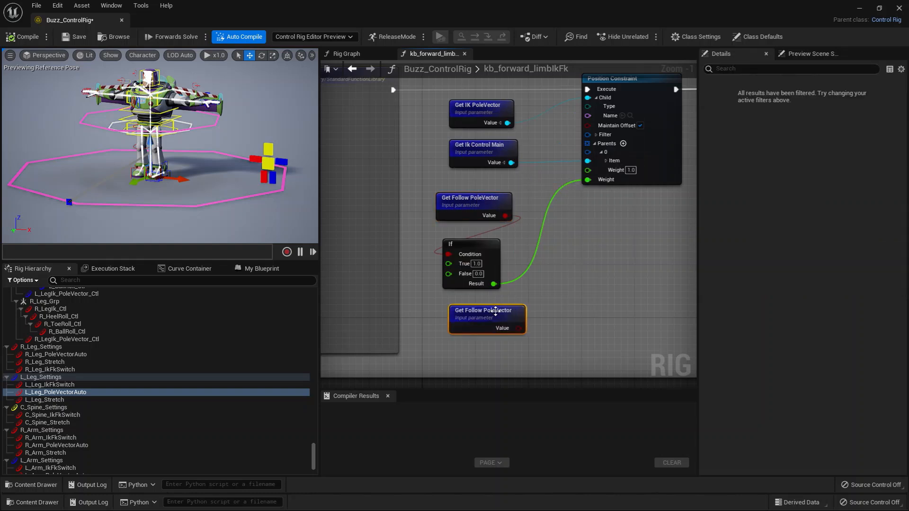
key(Delete)
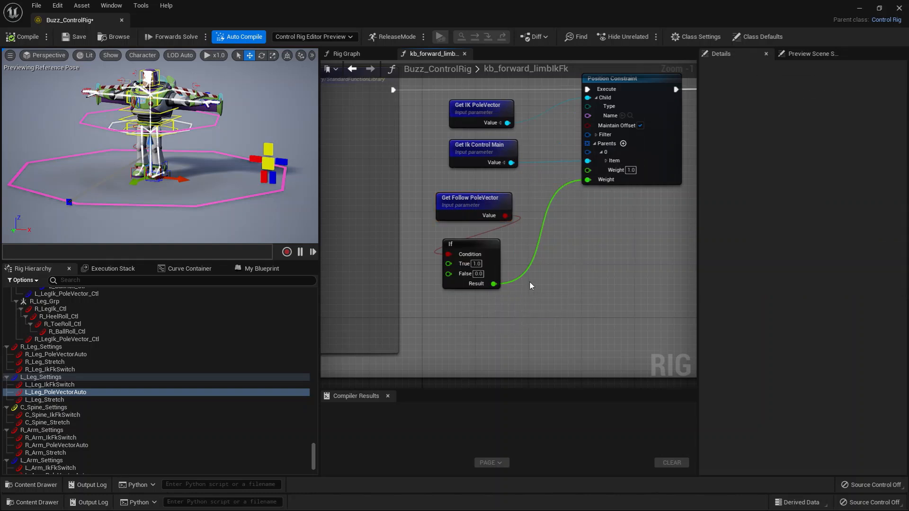
Step: Move the If node closer beneath Get Follow PoleVector and reselect the L_Leg_PoleVectorAuto control in the hierarchy
drag(484, 244, 490, 238)
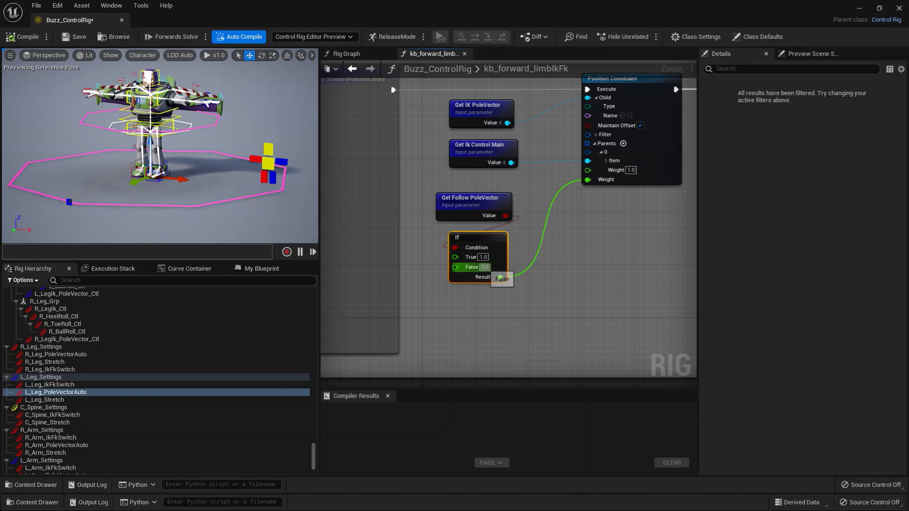
right_drag(474, 305, 451, 345)
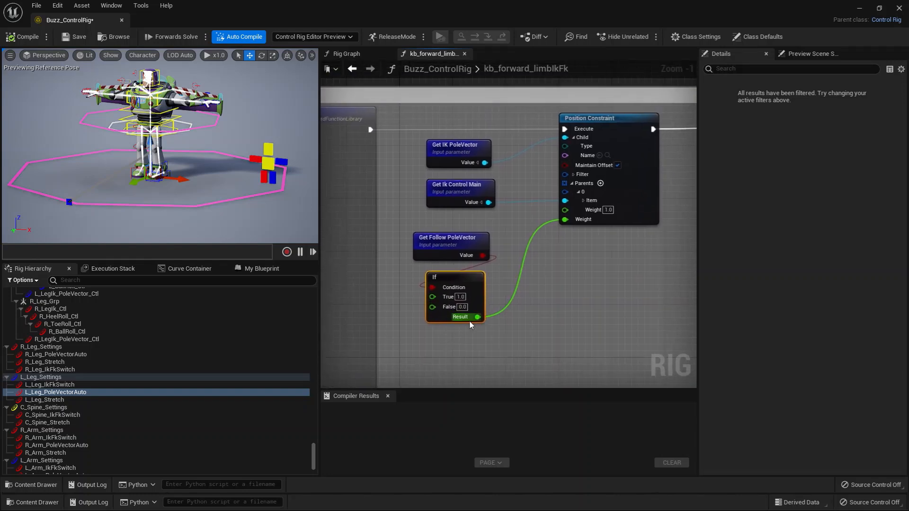
click(442, 241)
click(55, 393)
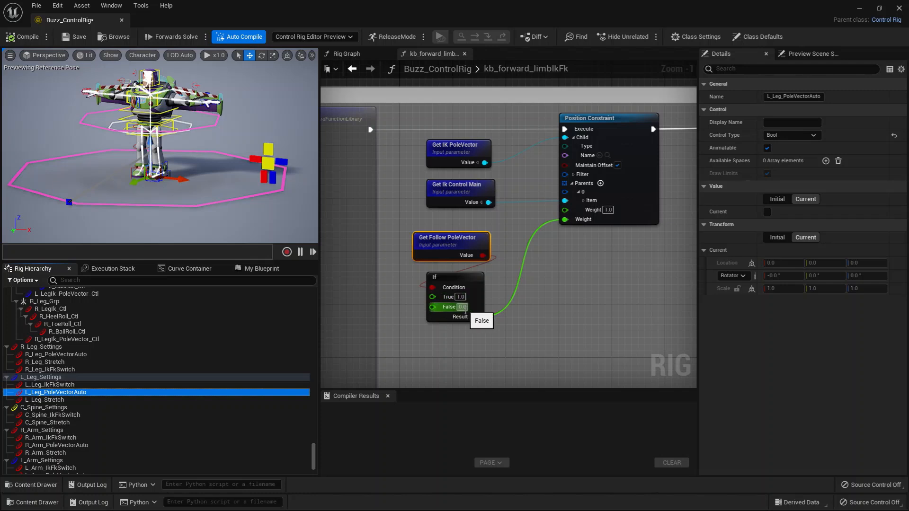
Step: Rename the FK Controls to Follow comment group as "FK Controls to Follow IK"
scroll(585, 201, down, 2)
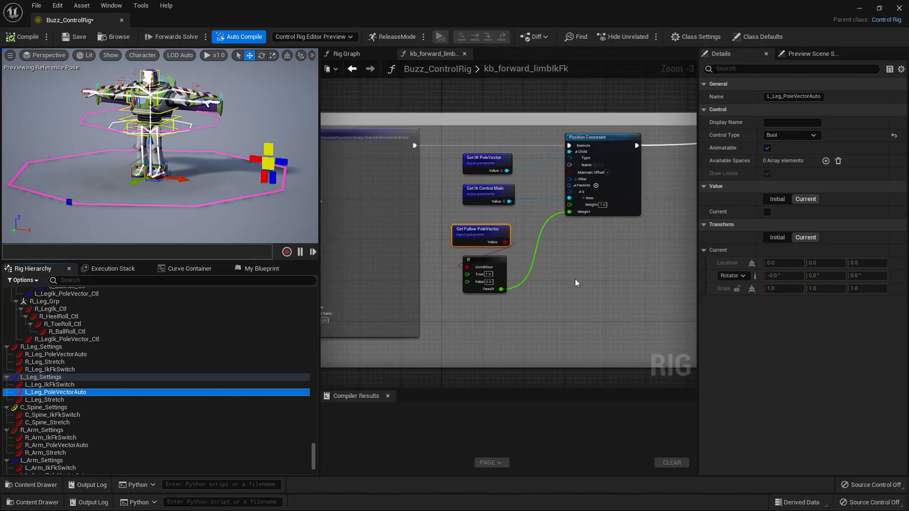
right_drag(576, 283, 455, 319)
scroll(544, 284, down, 1)
scroll(538, 256, down, 1)
scroll(586, 292, up, 2)
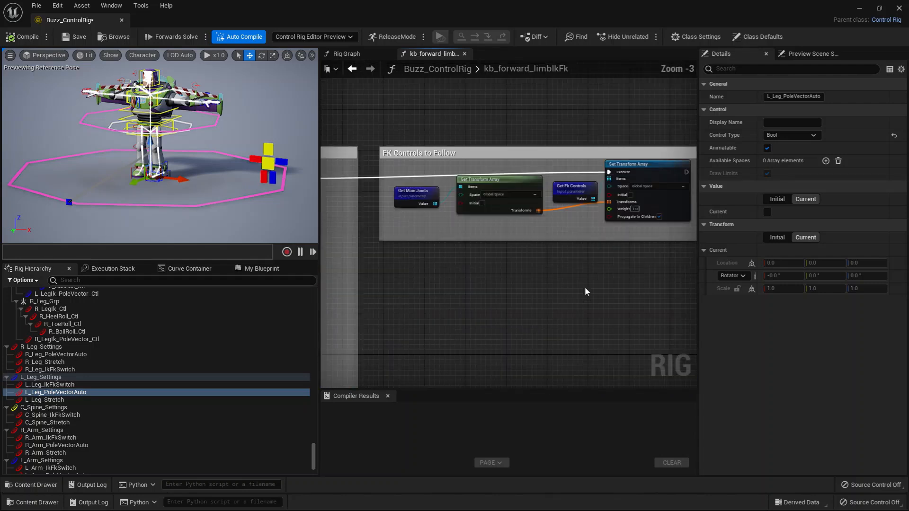
right_drag(586, 291, 519, 312)
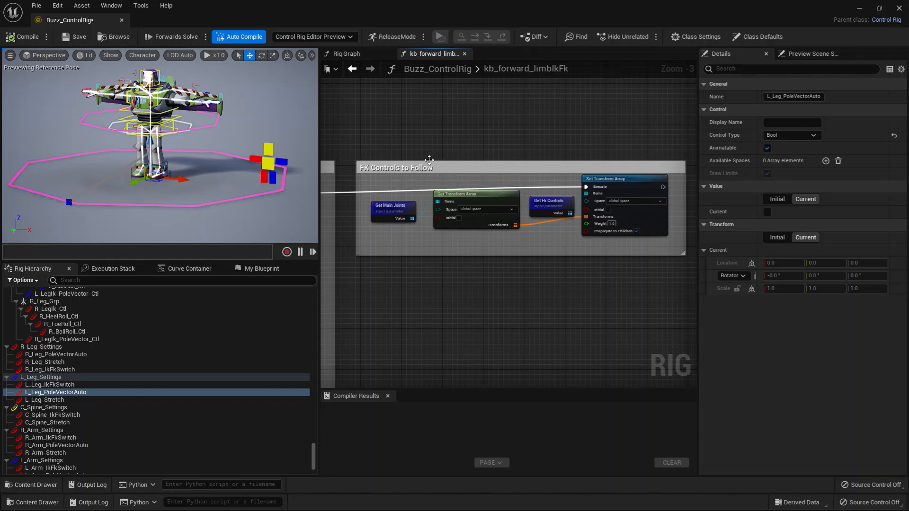
double_click(442, 169)
click(443, 168)
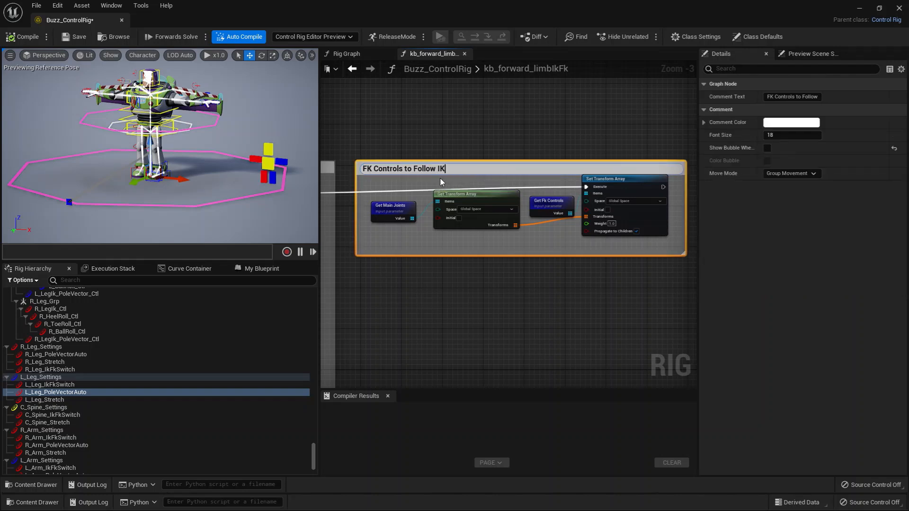
click(502, 251)
Step: Raise Buzz's left foot with the L_LegIk_Ctl control to bend the knee, and select L_knee_sknJnt to inspect the bent leg
scroll(498, 277, up, 1)
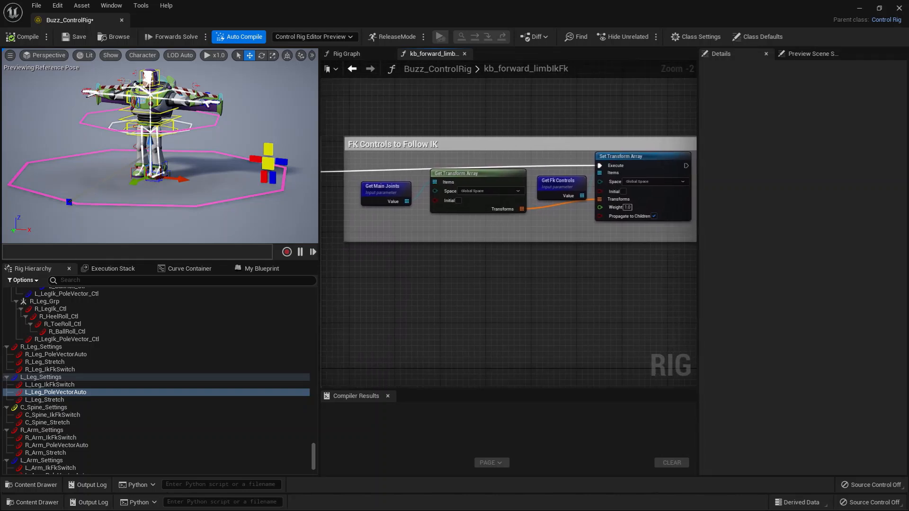
scroll(152, 175, up, 5)
click(161, 201)
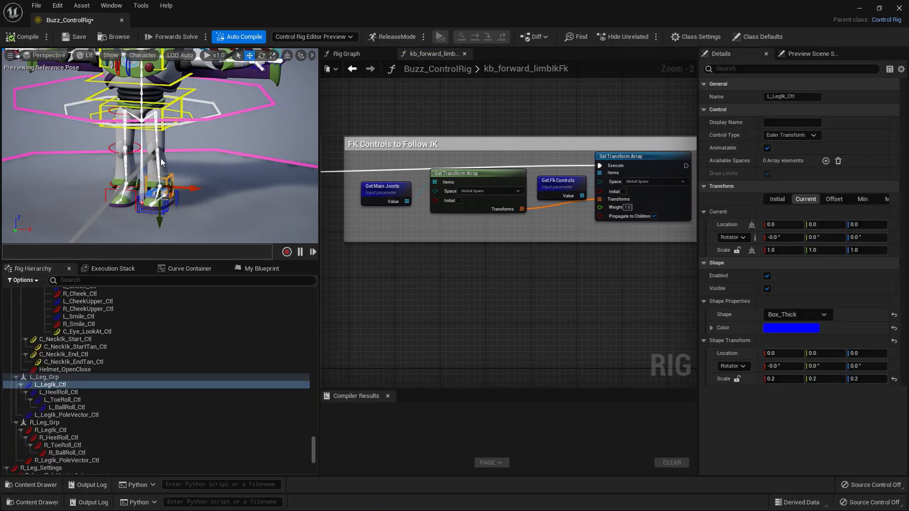
drag(161, 227, 130, 169)
click(134, 140)
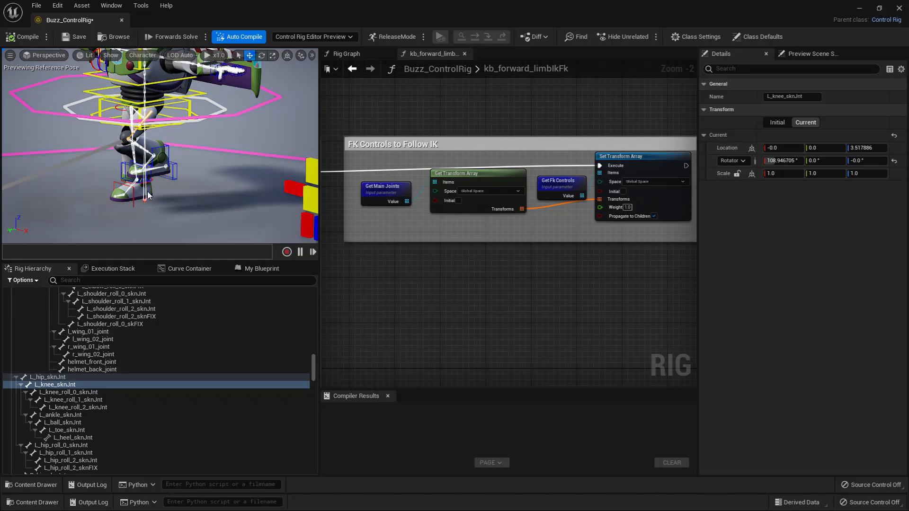
alt+drag(142, 165, 200, 176)
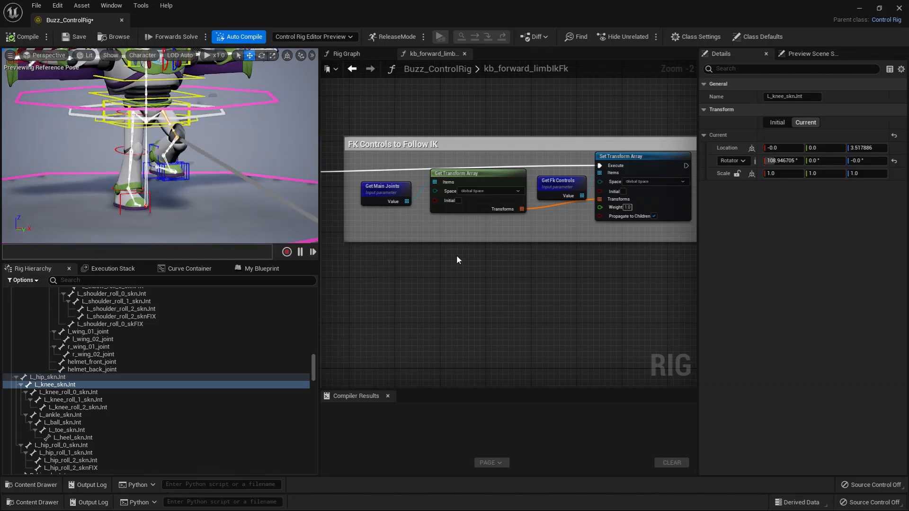
Step: Examine the Get Main Joints and Get Transform Array nodes in the FK Controls to Follow IK group
right_drag(446, 241, 463, 230)
click(400, 178)
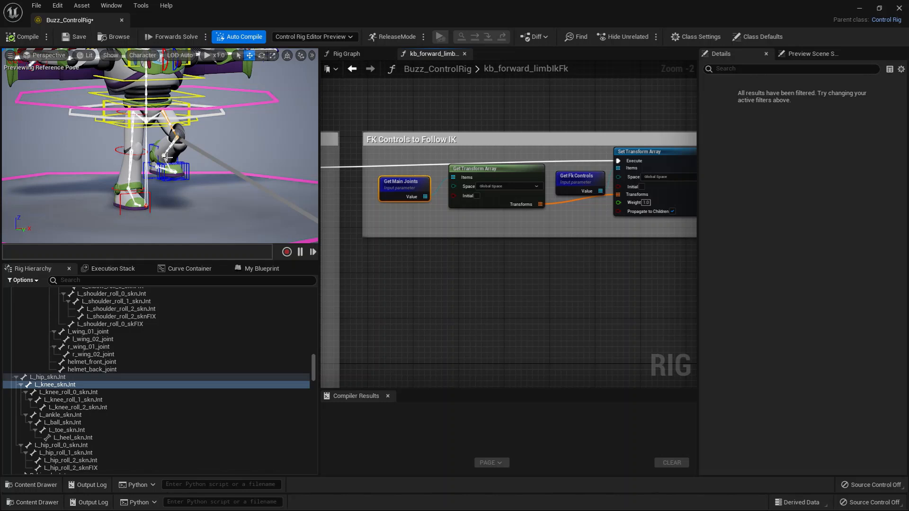
right_drag(437, 223, 408, 200)
click(443, 185)
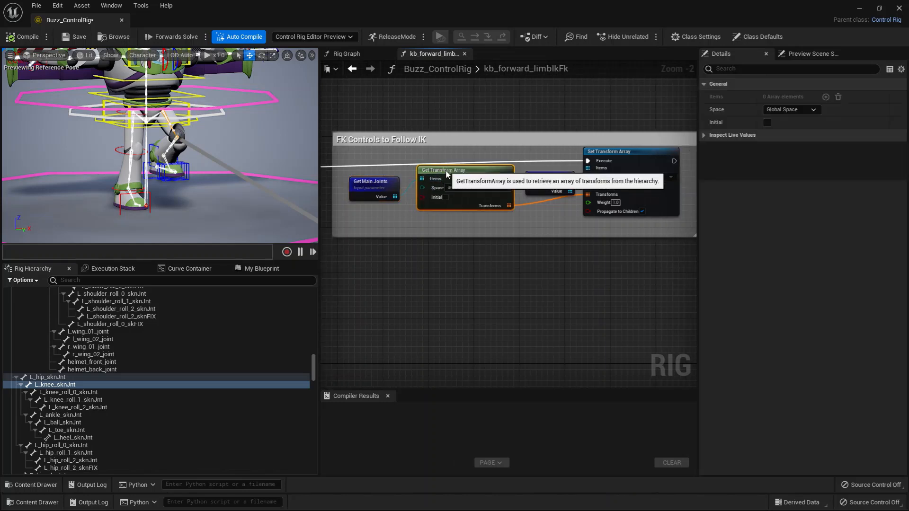
Step: Create a second Get Transform Array node from the Get Main Joints value, and delete it again
drag(395, 197, 443, 276)
text(ge)
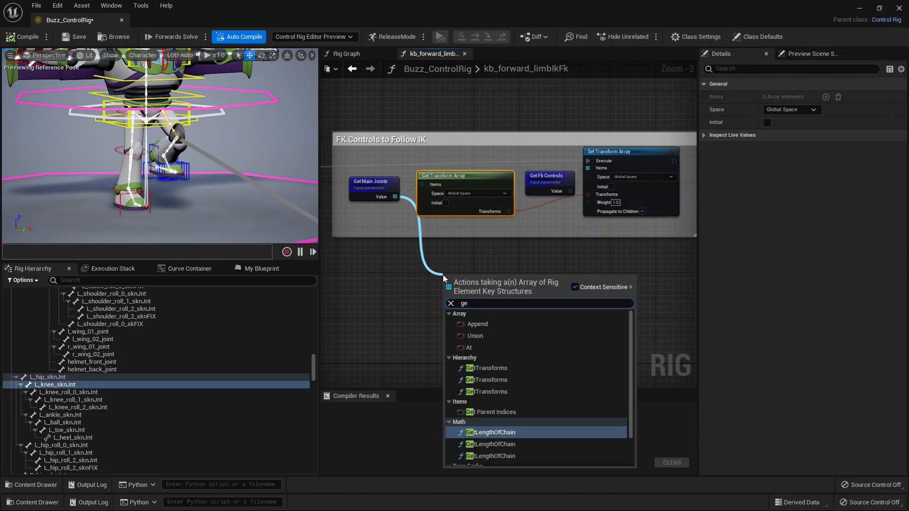
text(t tra)
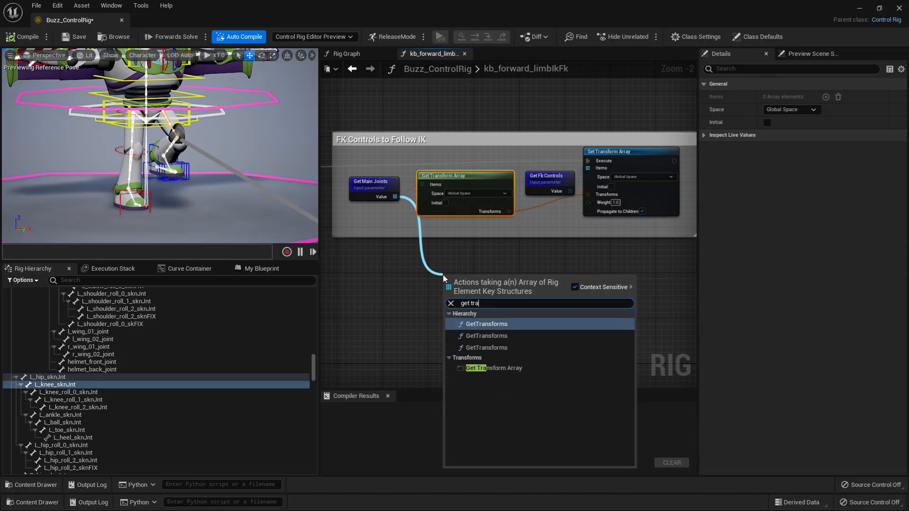
click(512, 369)
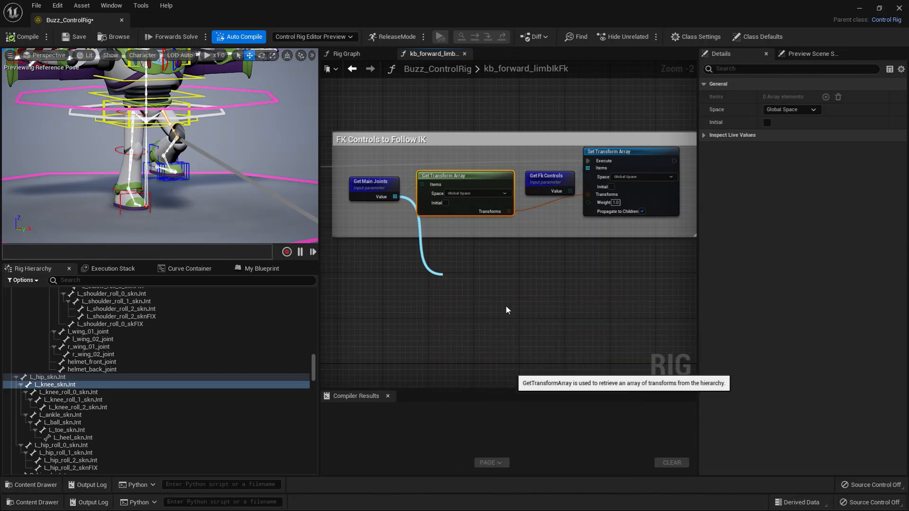
drag(492, 278, 481, 258)
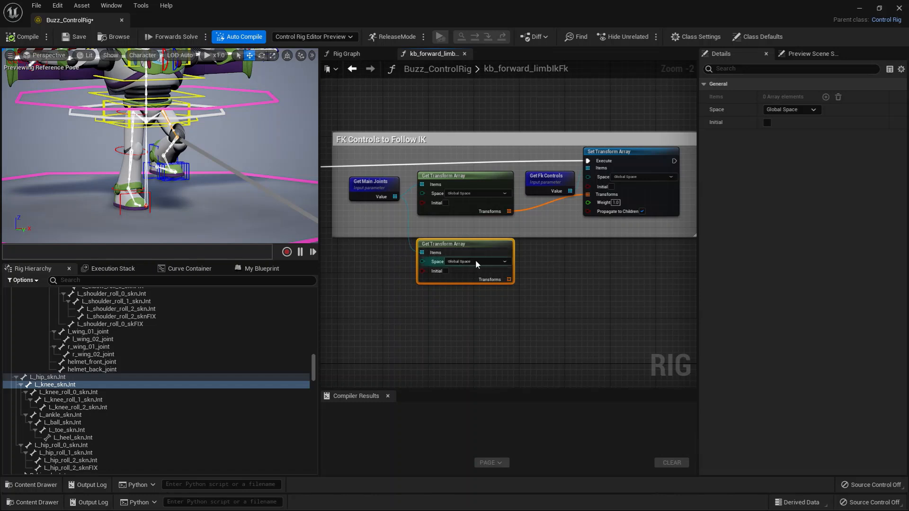
key(Delete)
Step: Shift the Set Transform Array node slightly away from Get Fk Controls, and select Get Fk Controls
right_drag(532, 247, 469, 263)
drag(556, 188, 571, 190)
mouse_move(492, 192)
mouse_down()
mouse_move(486, 186)
mouse_move(491, 192)
mouse_up()
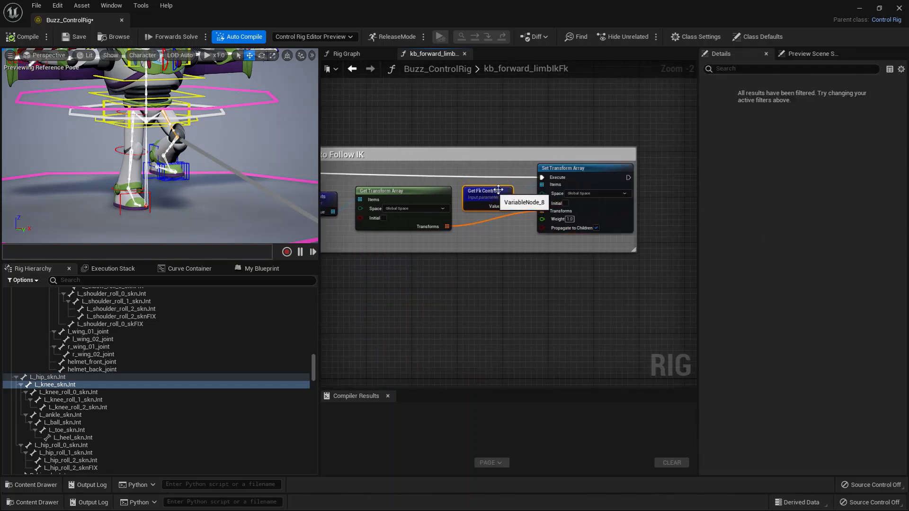
right_drag(501, 258, 574, 265)
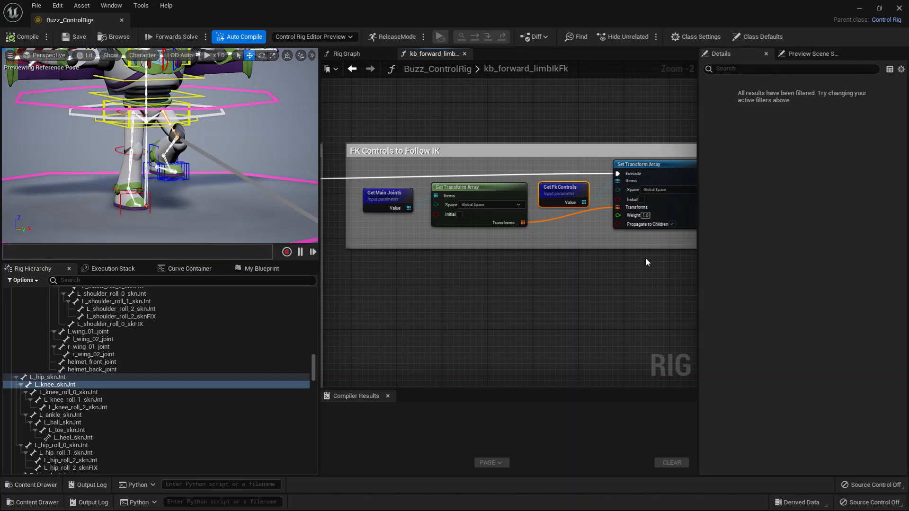
Step: Trace the Switch IK FK input from the Entry node through the Branch to the FK Controls group, and select its FKChain node
scroll(645, 262, down, 4)
right_drag(496, 260, 643, 339)
scroll(521, 251, up, 2)
scroll(473, 260, up, 1)
right_drag(450, 239, 585, 205)
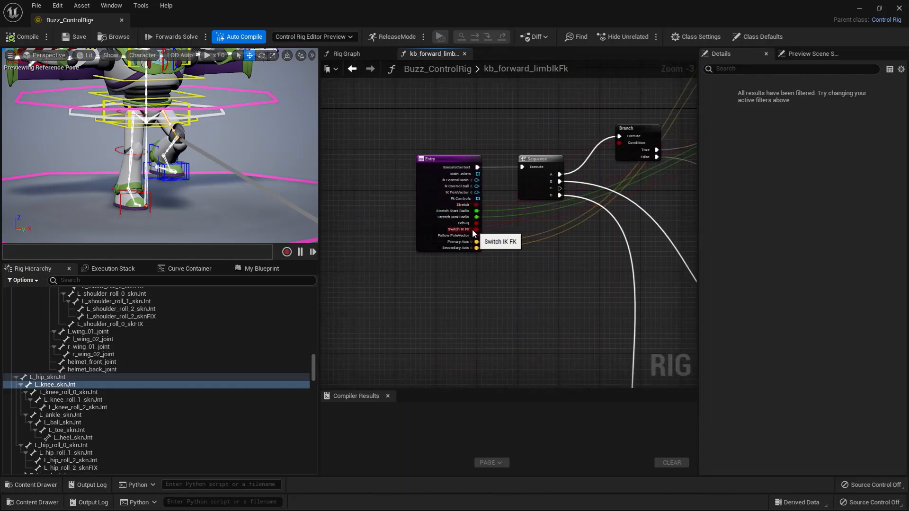
right_drag(661, 142, 464, 132)
scroll(588, 209, up, 4)
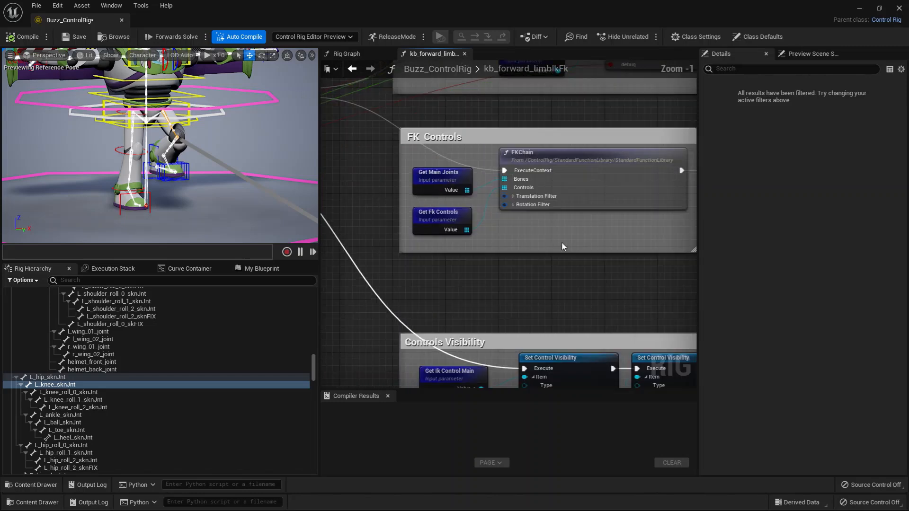
right_drag(562, 241, 524, 254)
scroll(503, 254, down, 1)
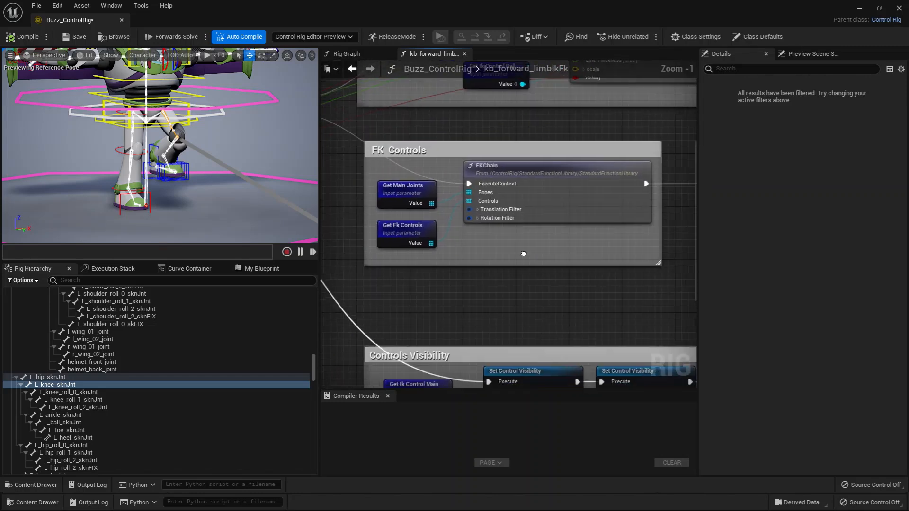
click(500, 167)
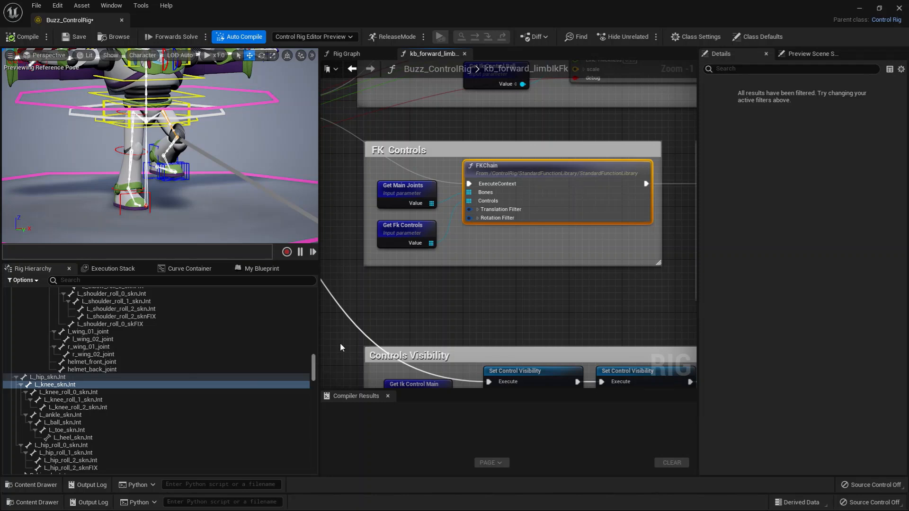
Step: Select L_Leg_IkFkSwitch under L_Leg_Settings and turn off its current value to switch the left leg to FK
scroll(444, 295, down, 3)
right_drag(337, 229, 474, 213)
scroll(308, 378, down, 5)
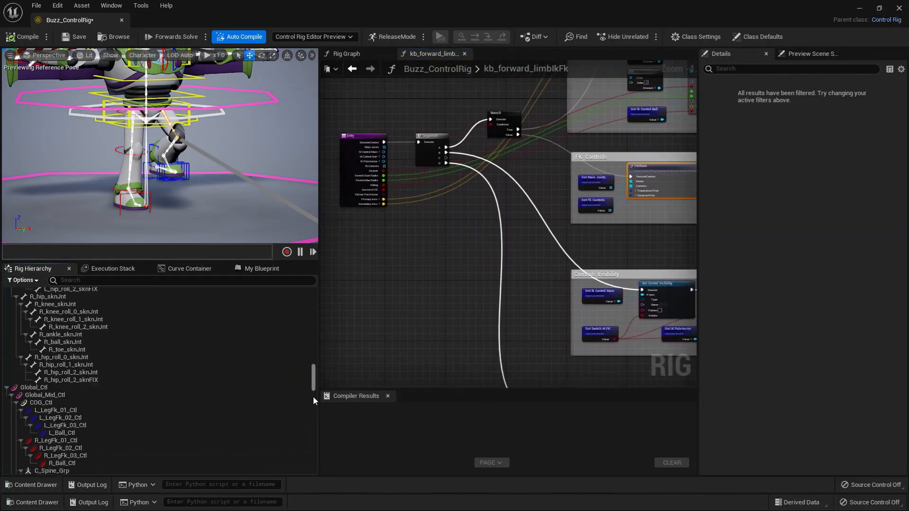
scroll(314, 400, down, 10)
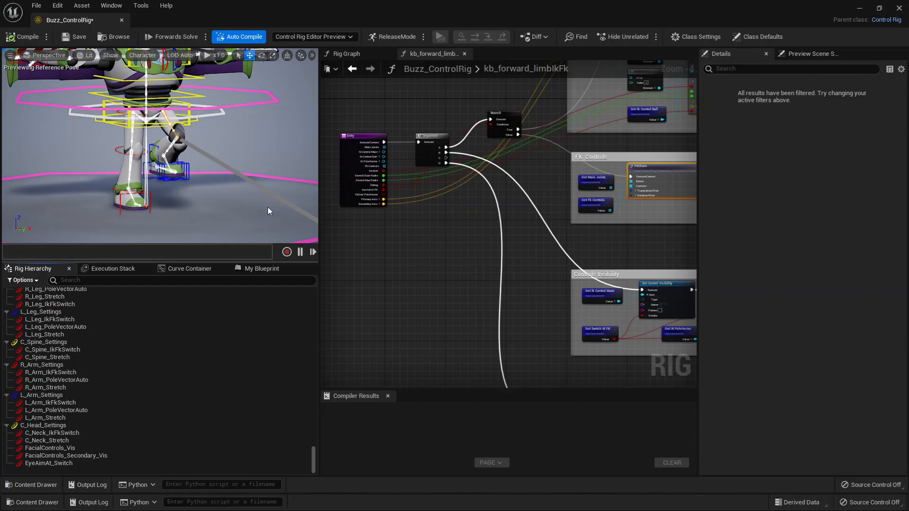
scroll(312, 162, down, 3)
click(301, 161)
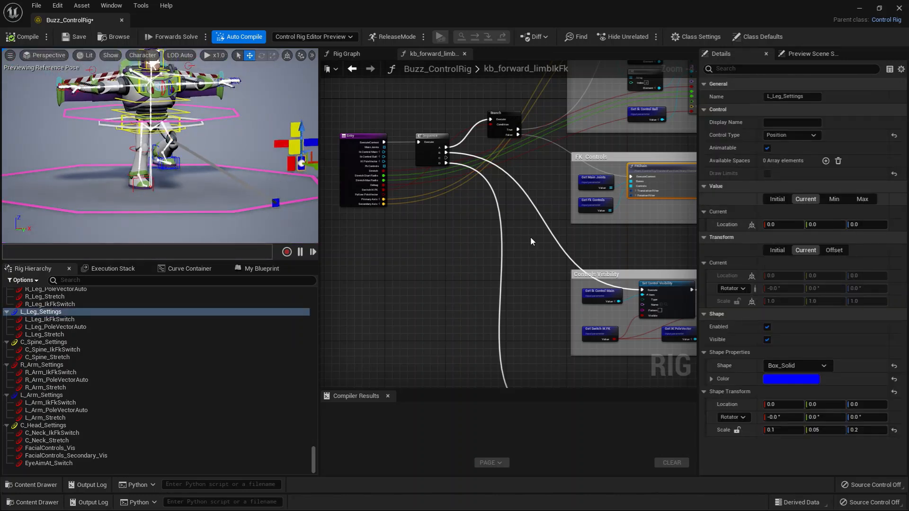
click(50, 319)
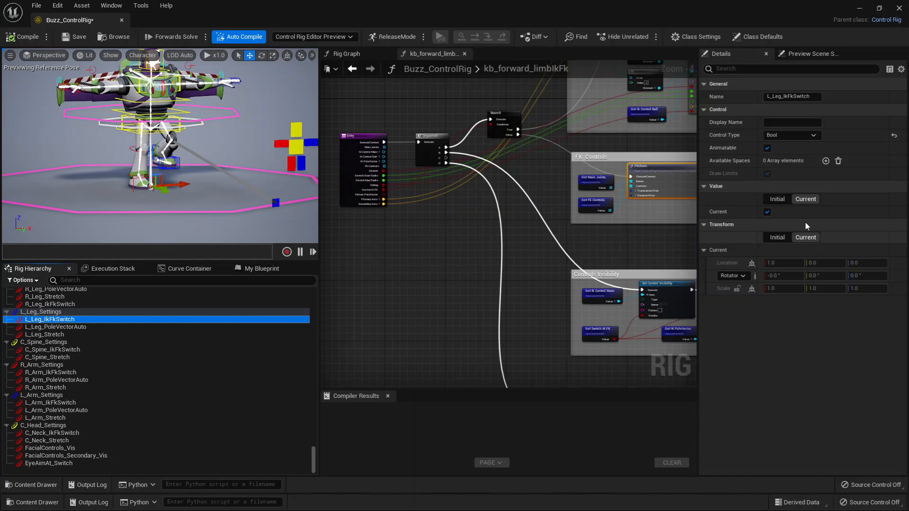
click(767, 212)
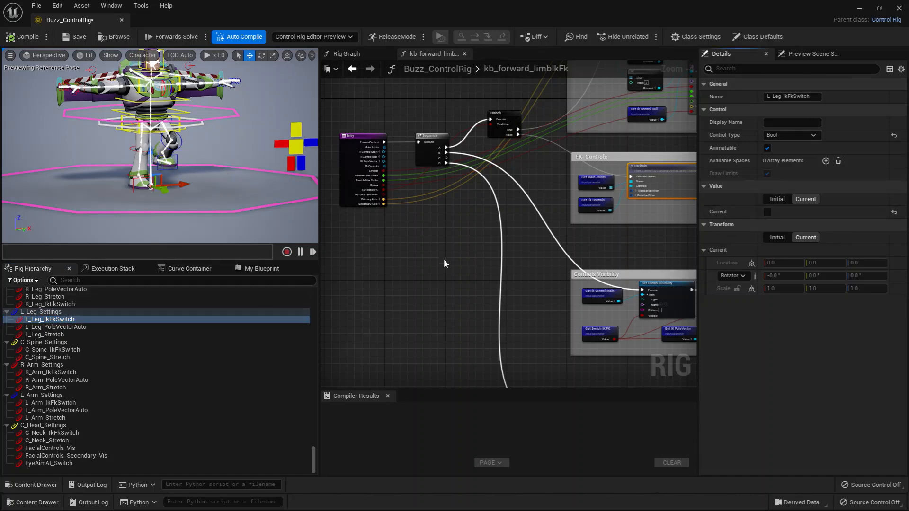
Step: Follow the Branch node's False output to the FKChain node in the FK Controls group
scroll(435, 261, down, 5)
scroll(459, 266, up, 3)
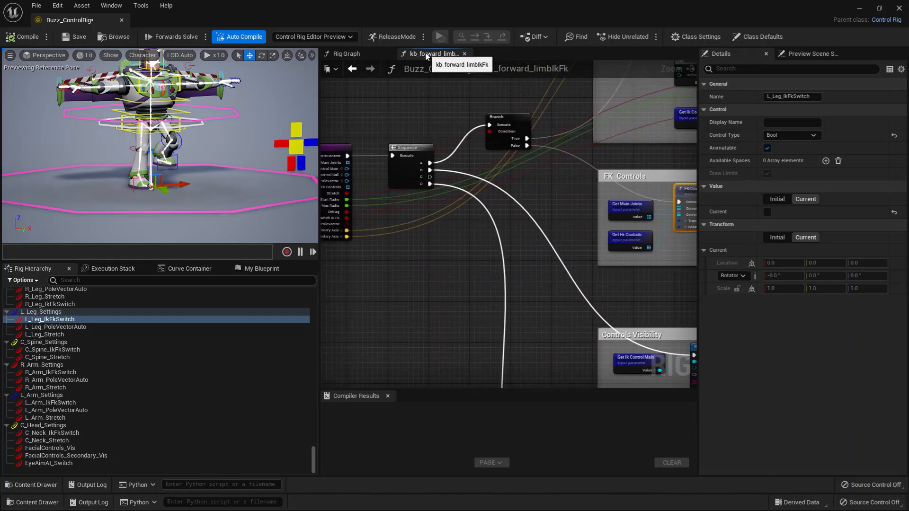
scroll(529, 235, down, 1)
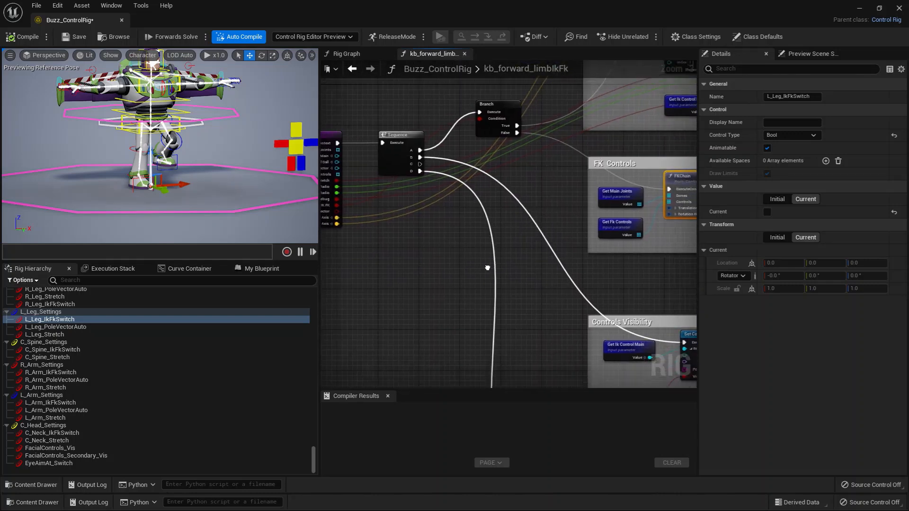
right_drag(529, 235, 428, 247)
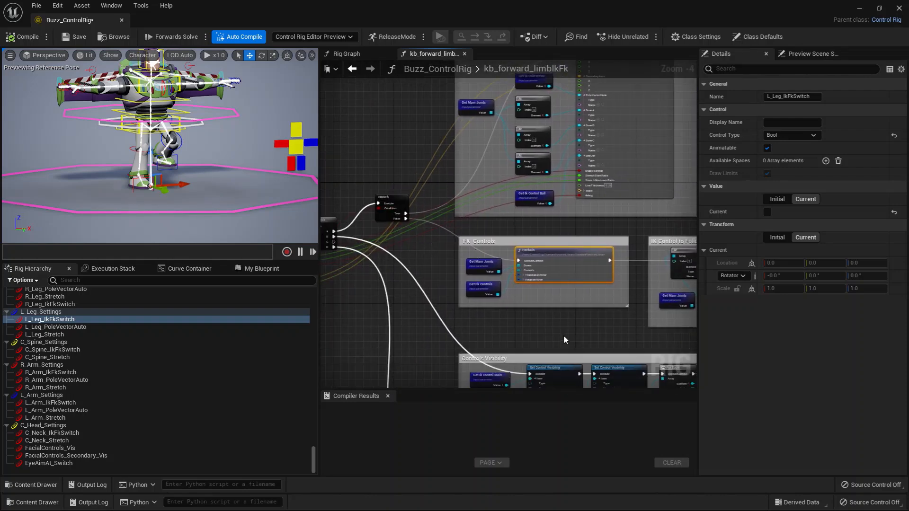
scroll(564, 337, up, 2)
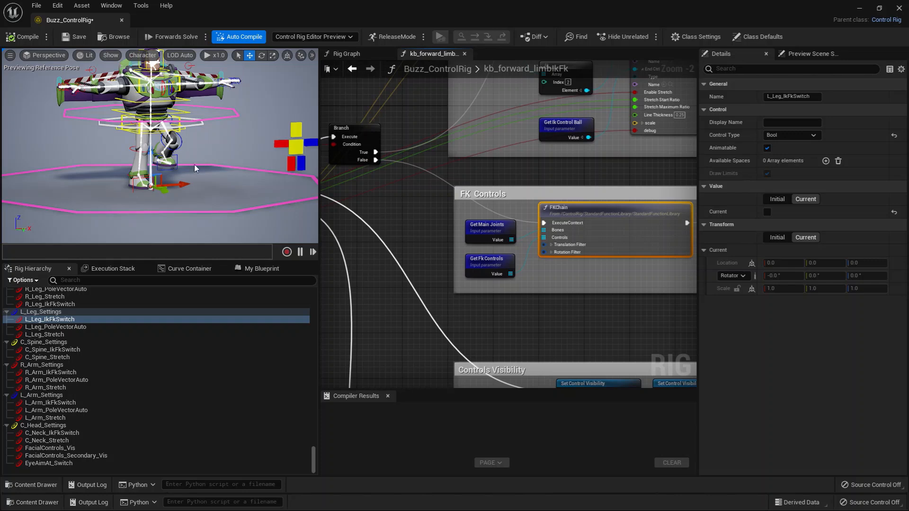
Step: Widen the graph area around the FK Controls group and select R_LegFk_02_Ctl on the right leg with the Rotate tool
mouse_move(556, 297)
right_down()
mouse_move(544, 304)
mouse_move(604, 300)
mouse_move(563, 296)
right_up()
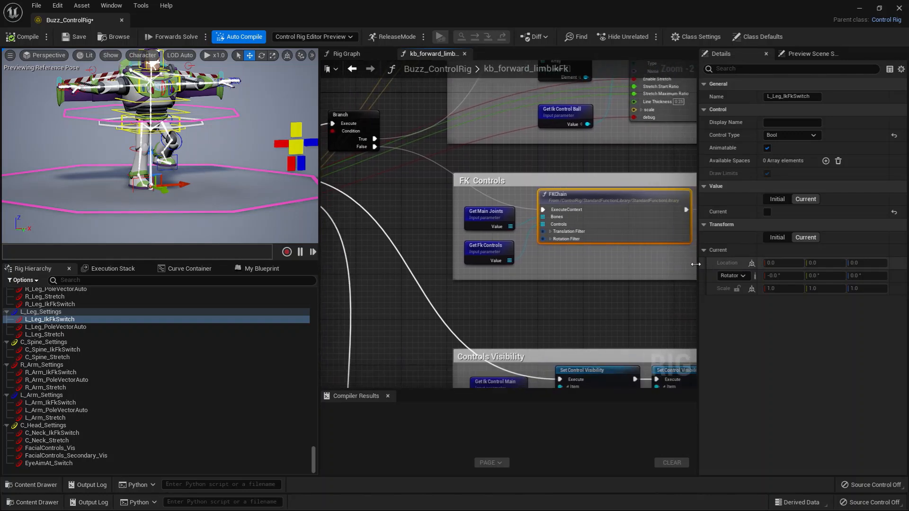
drag(696, 263, 749, 263)
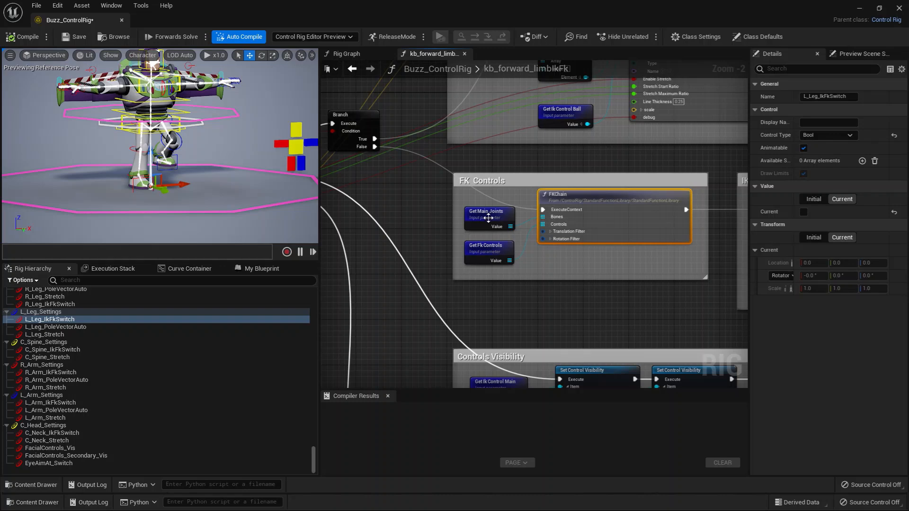
click(138, 156)
alt+drag(138, 157, 178, 156)
key(e)
scroll(521, 213, up, 2)
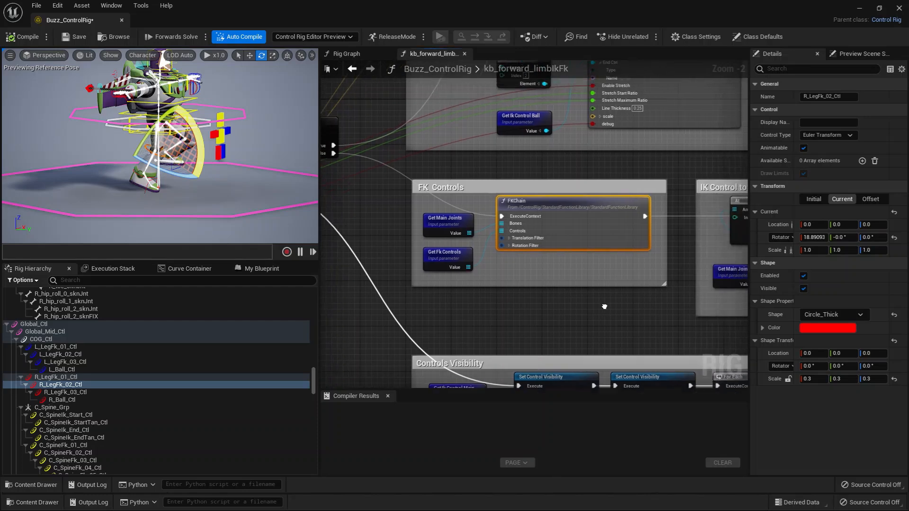
Step: Inspect the Get Main Joints and Get Fk Controls nodes that feed the FKChain node's Bones and Controls inputs
click(473, 211)
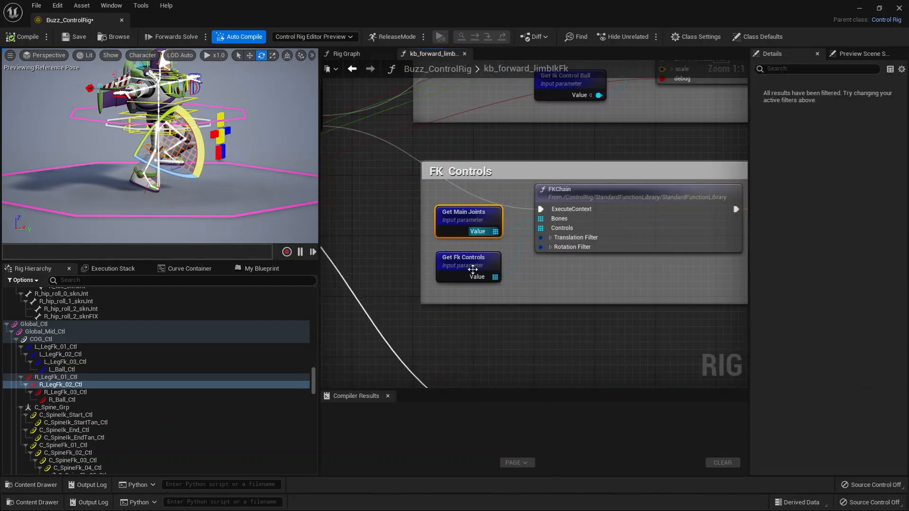
click(466, 266)
right_drag(615, 271, 556, 254)
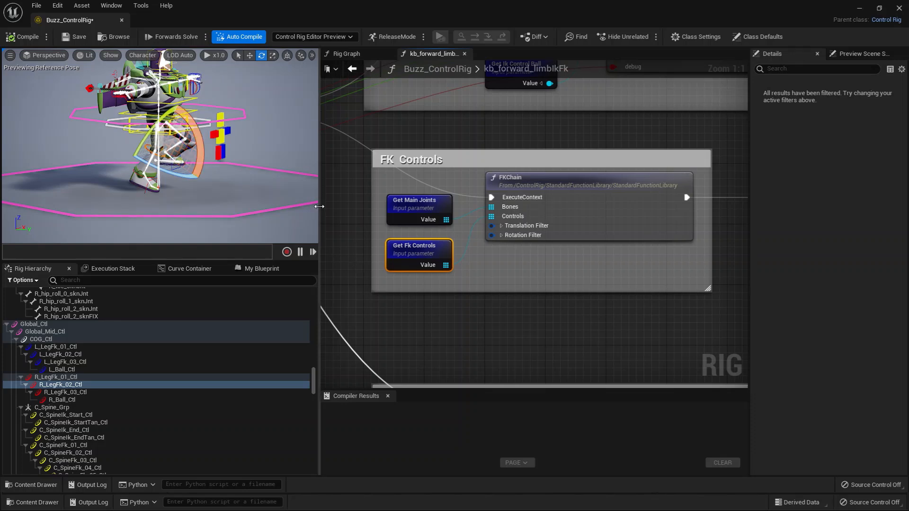
Step: Widen the graph area further and rename the "IK Control to Follow" comment box as "IK Control to Follow FK"
drag(318, 204, 264, 203)
right_drag(571, 287, 409, 269)
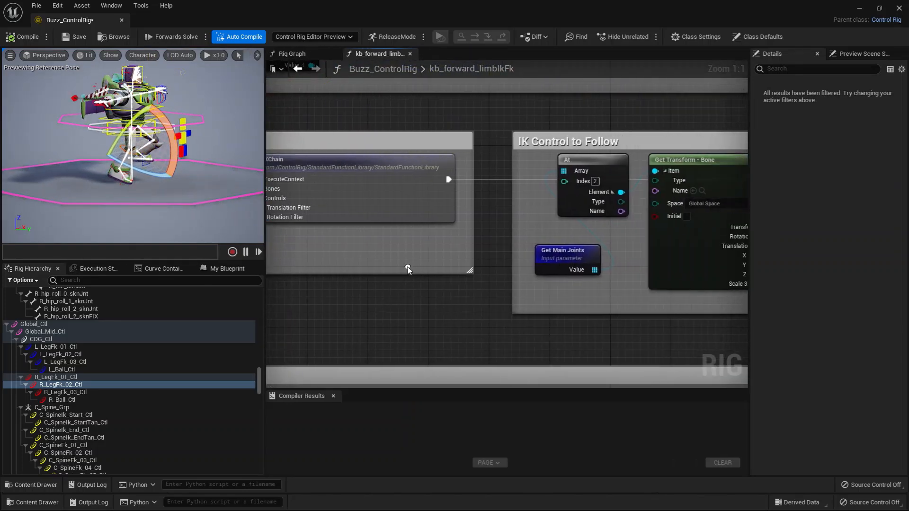
right_drag(495, 275, 433, 313)
scroll(433, 313, down, 1)
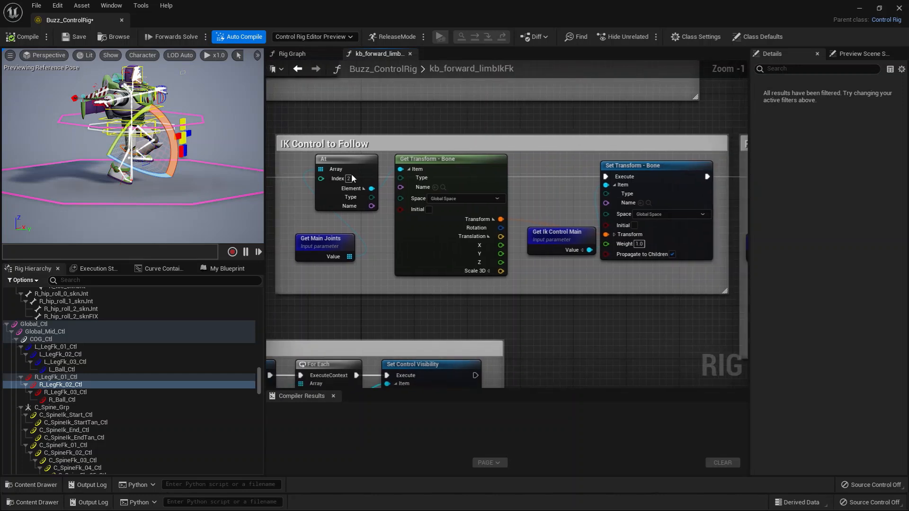
double_click(331, 144)
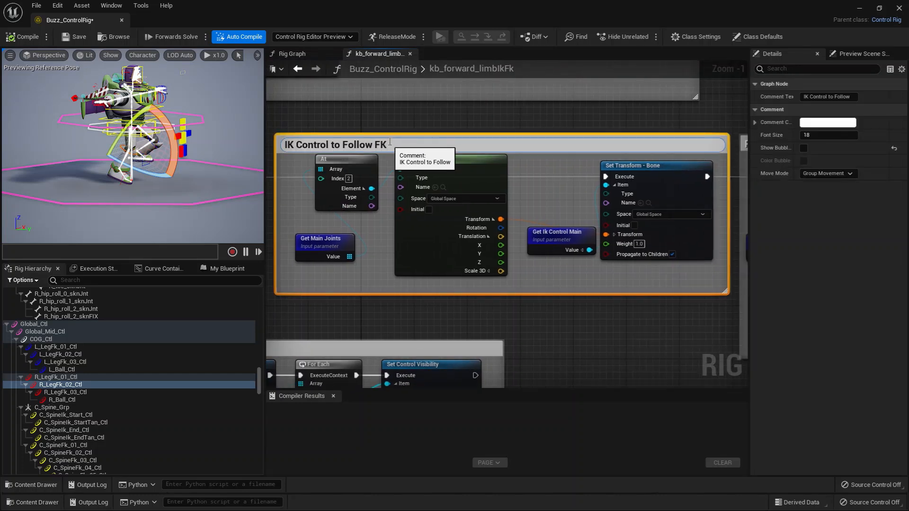
click(376, 322)
right_drag(376, 322, 392, 327)
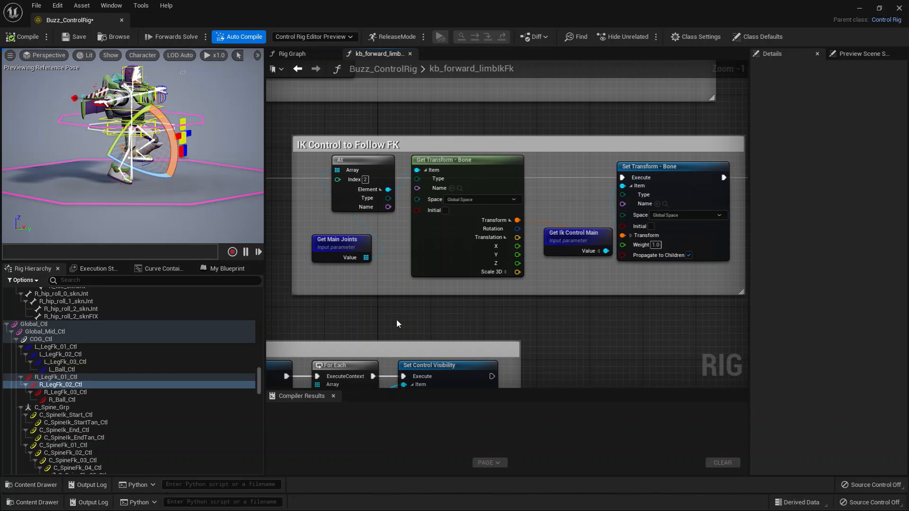
Step: Bend the right leg by rotating R_LegFk_02_Ctl to about 62.5° and R_LegFk_01_Ctl to about 7.2°
scroll(118, 146, up, 4)
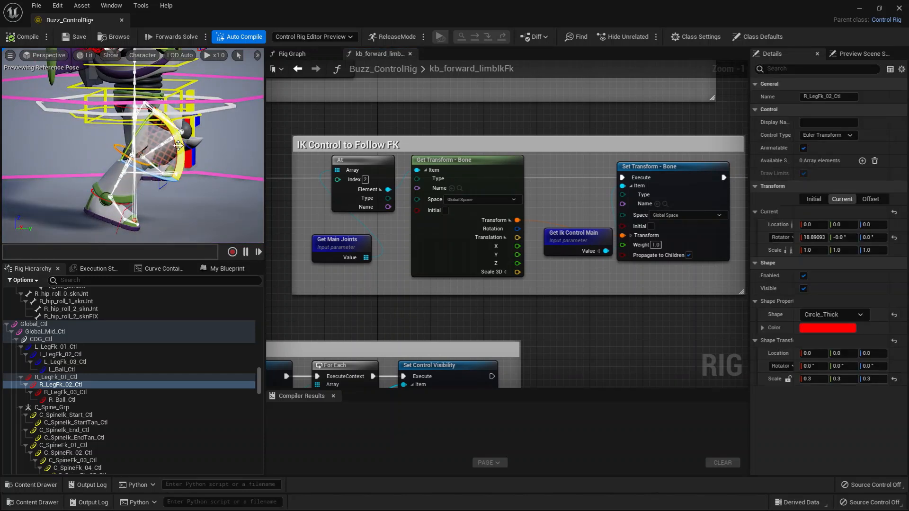
drag(179, 142, 125, 100)
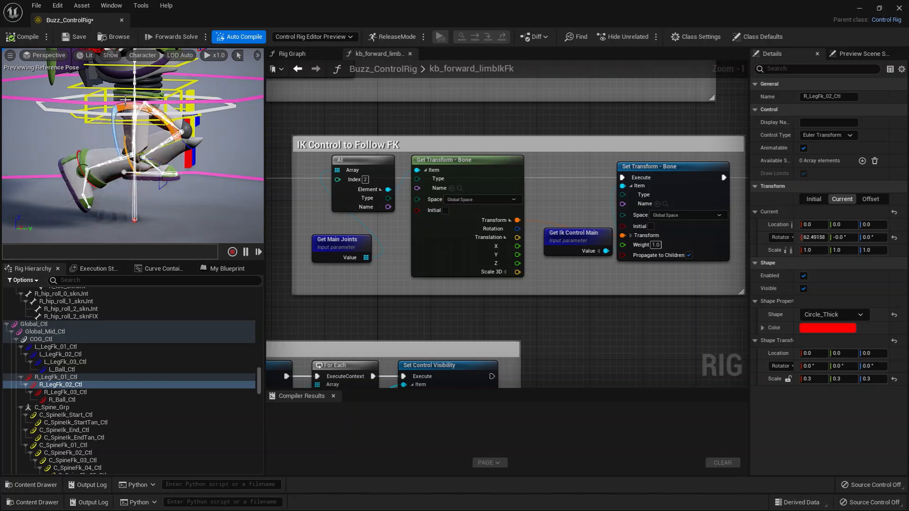
click(134, 118)
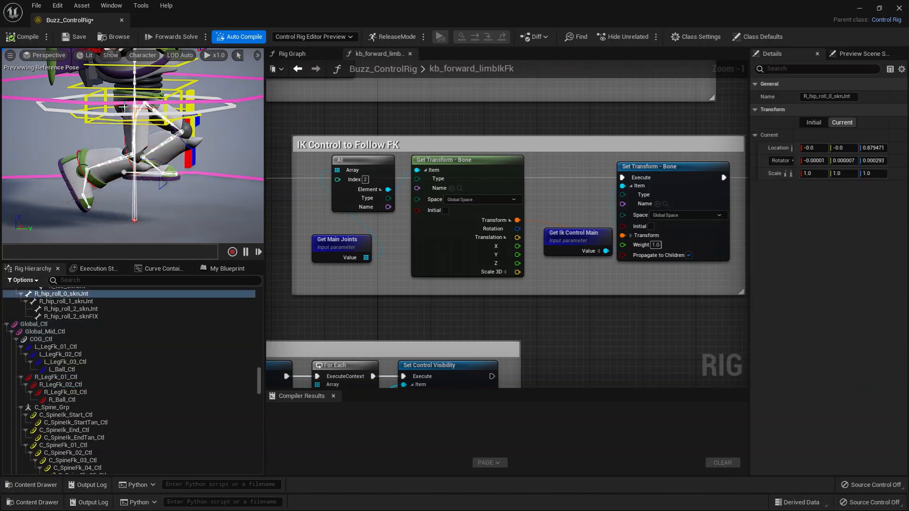
click(124, 108)
mouse_move(174, 74)
mouse_down()
mouse_move(154, 61)
mouse_move(189, 84)
mouse_up()
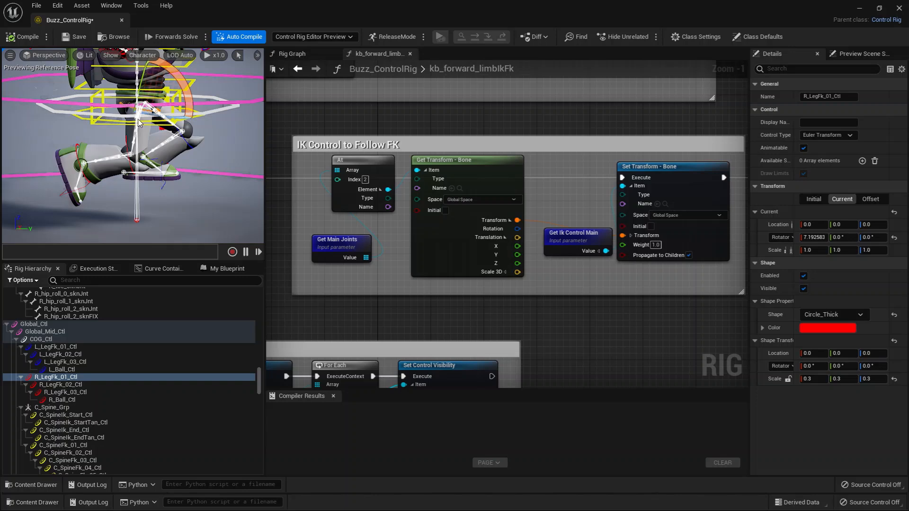
Step: Examine the bent right leg from several angles and select its ankle control R_LegFk_03_Ctl
alt+drag(140, 176, 105, 139)
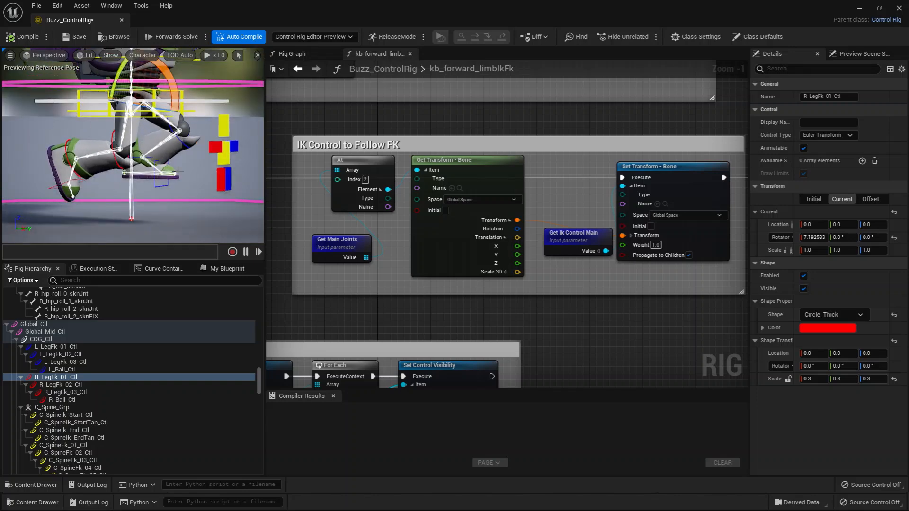
mouse_move(174, 171)
alt+mouse_down()
mouse_move(185, 178)
mouse_move(163, 166)
alt+mouse_up()
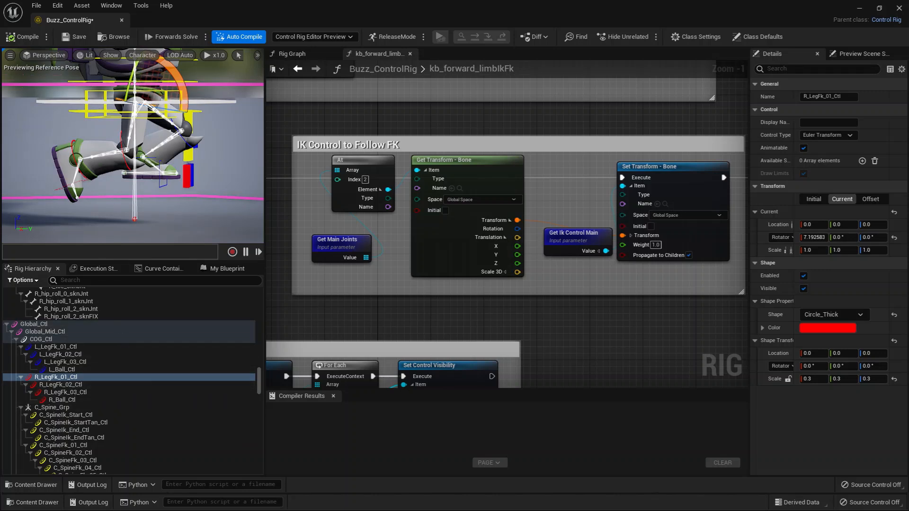
alt+drag(62, 175, 73, 166)
click(89, 161)
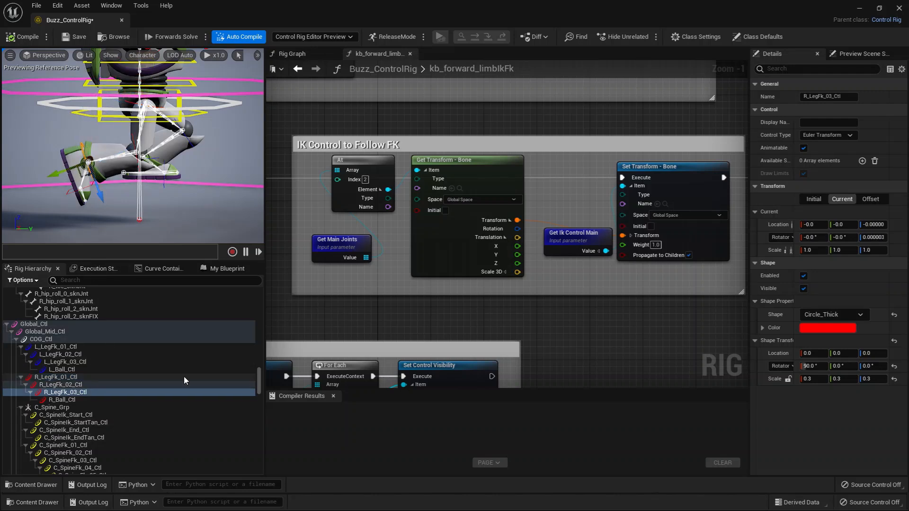
alt+drag(189, 171, 137, 172)
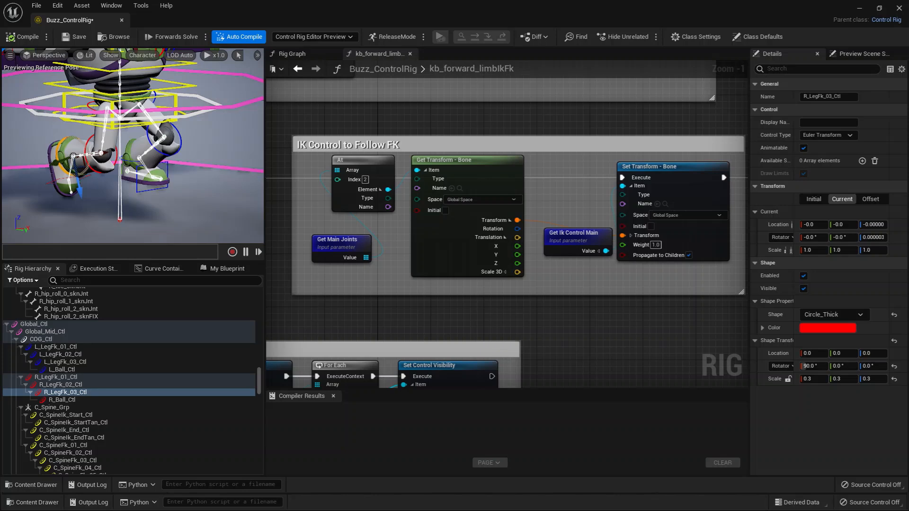
Step: Select R_Leg_IkFkSwitch under R_Leg_Settings and turn on its current value to switch the right leg to IK
scroll(133, 145, down, 3)
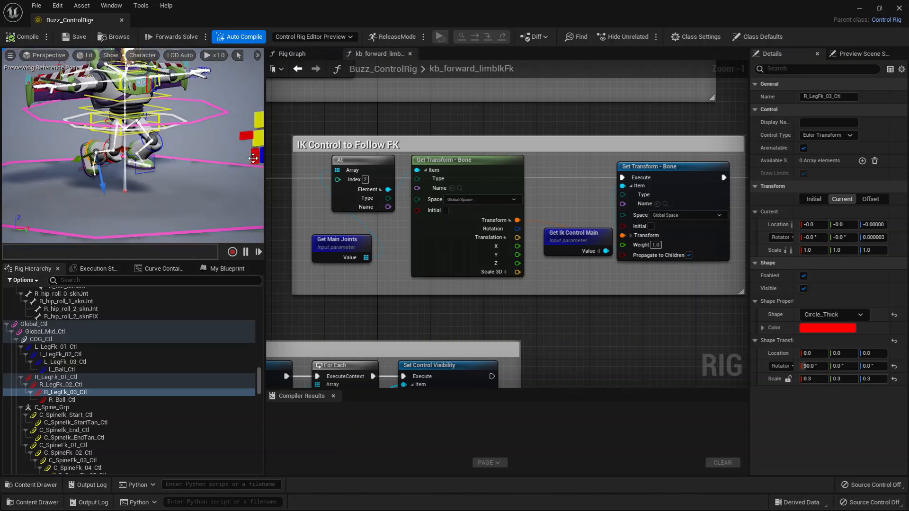
click(253, 158)
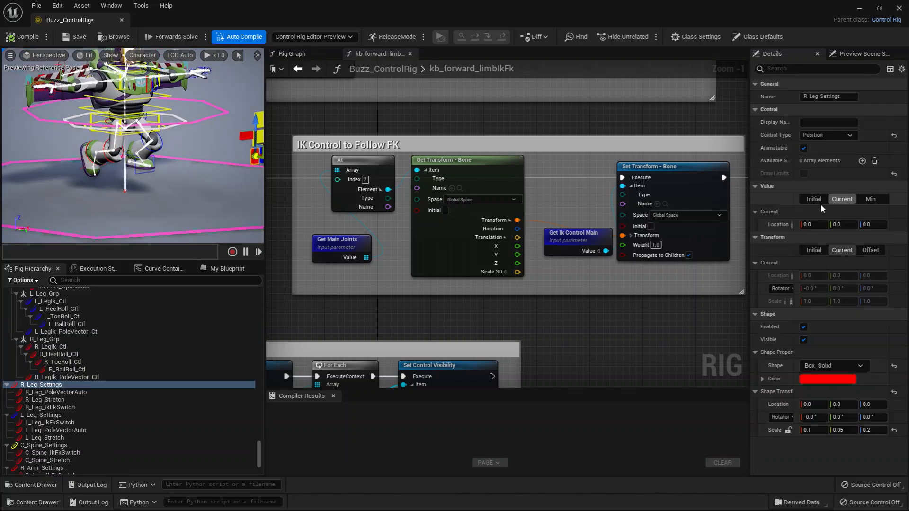
click(51, 407)
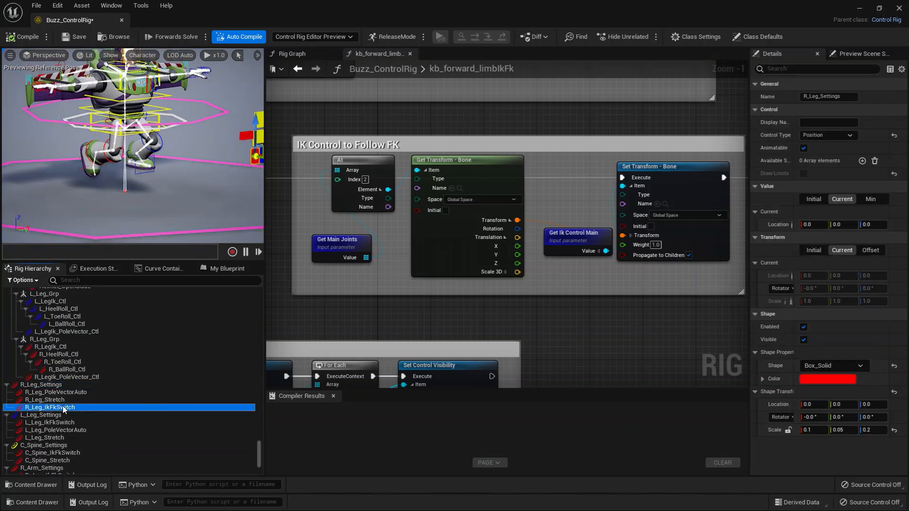
click(804, 212)
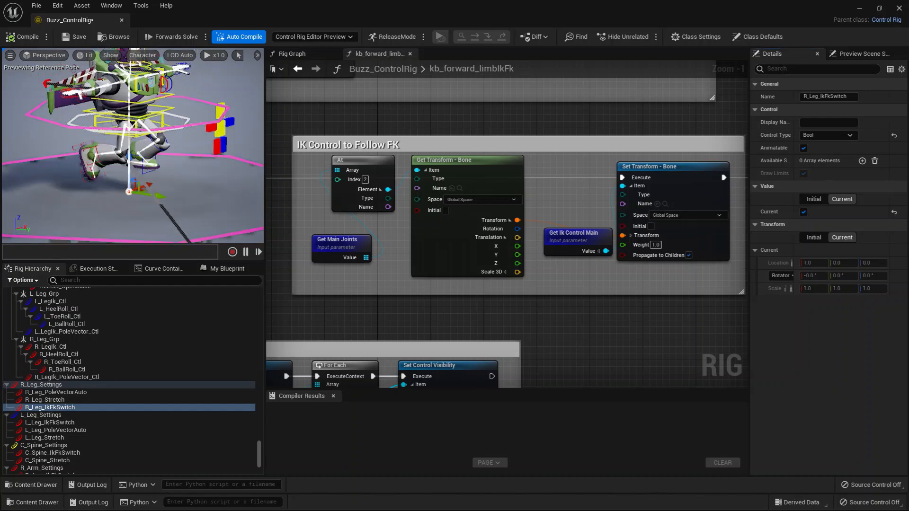
Step: Move the right foot's R_LegIk_Ctl forward and up to a location of about 0.03, -1.77, -2.98
scroll(131, 199, up, 3)
click(88, 151)
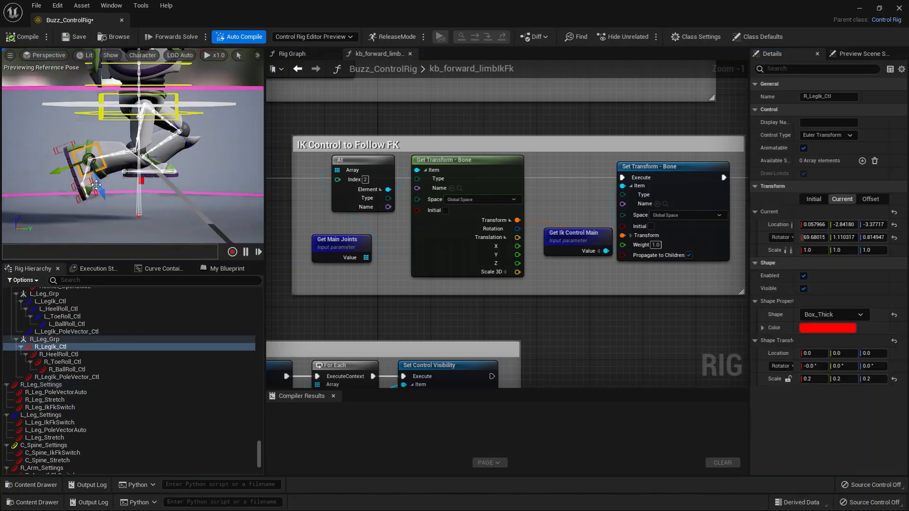
drag(96, 184, 108, 192)
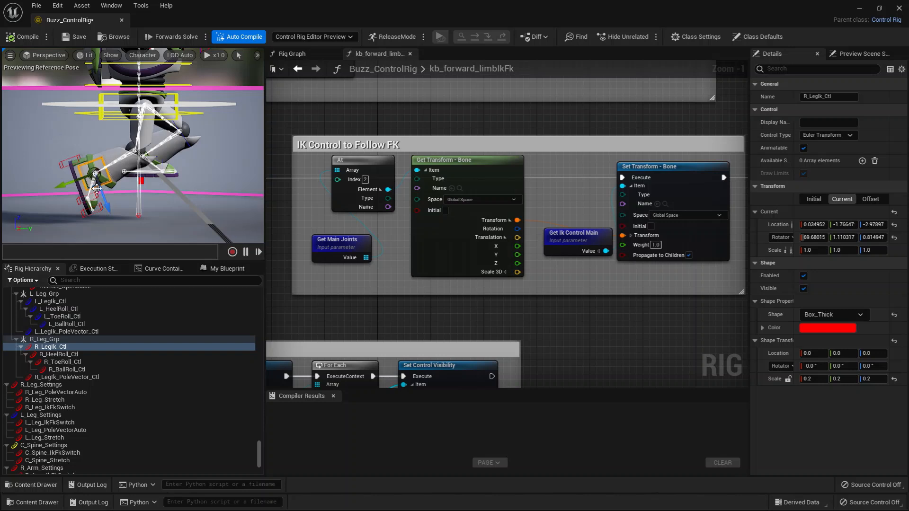
Step: Shift the Get Main Joints node slightly outward and up from the At node in the IK Control to Follow FK group
right_drag(362, 285, 383, 280)
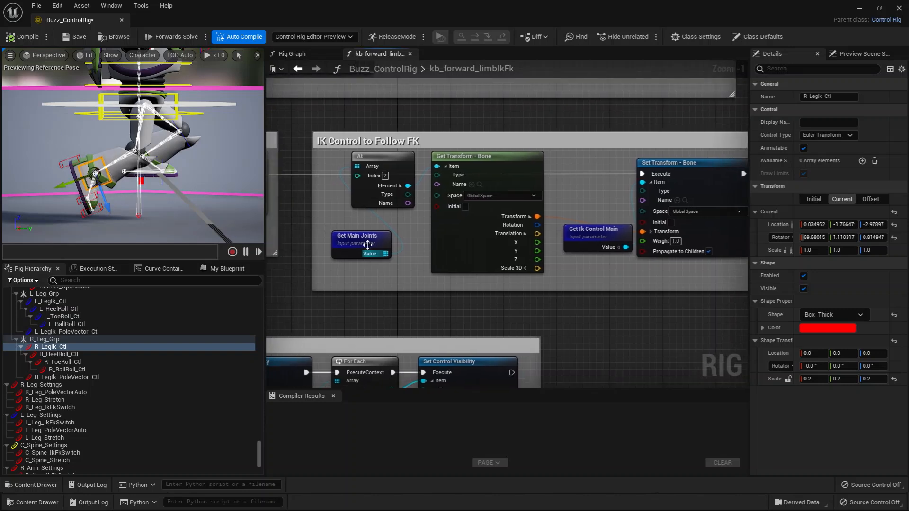
drag(370, 240, 357, 239)
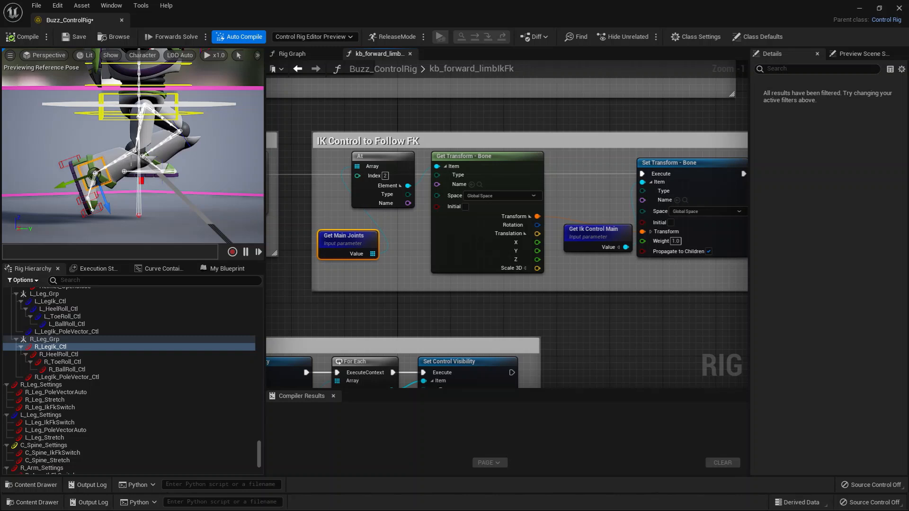
drag(359, 243, 359, 236)
right_drag(359, 236, 391, 234)
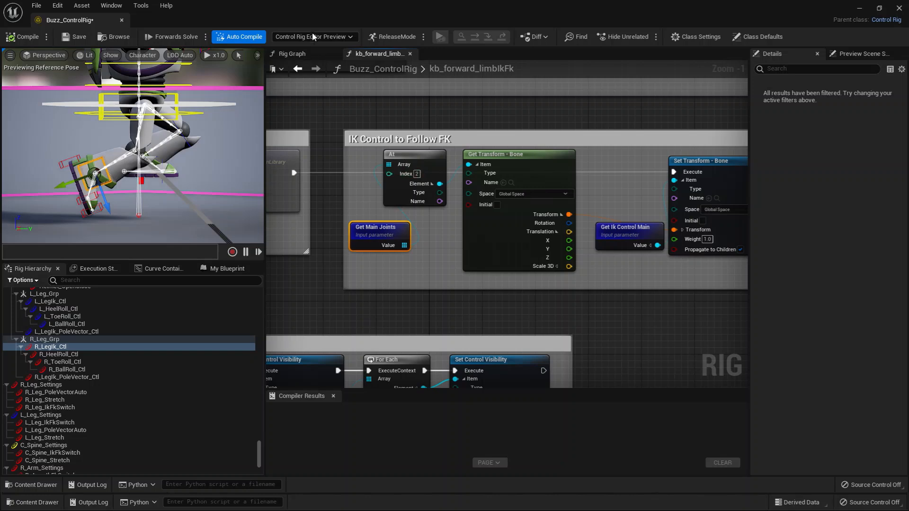
Step: Check the Main Joints array in the Rig Graph, return to kb_forward_limbIkFk and select the Get Transform - Bone node
click(292, 54)
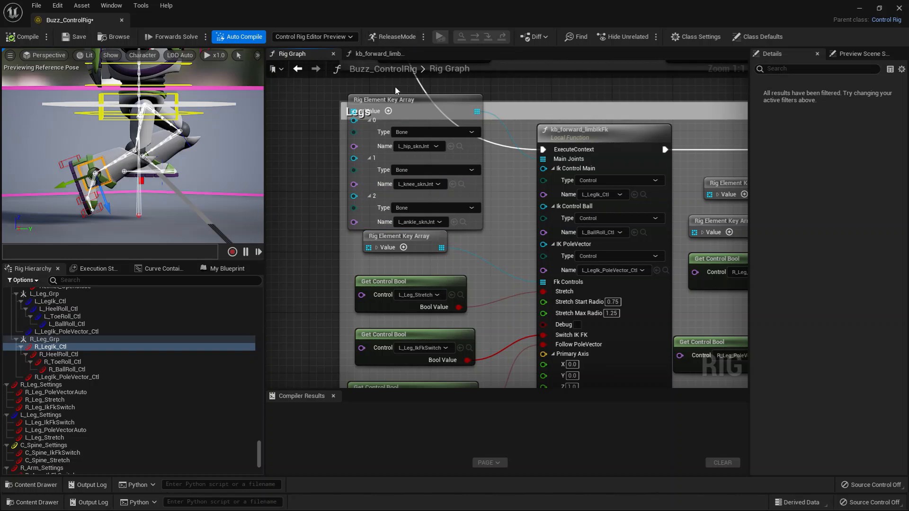
click(379, 54)
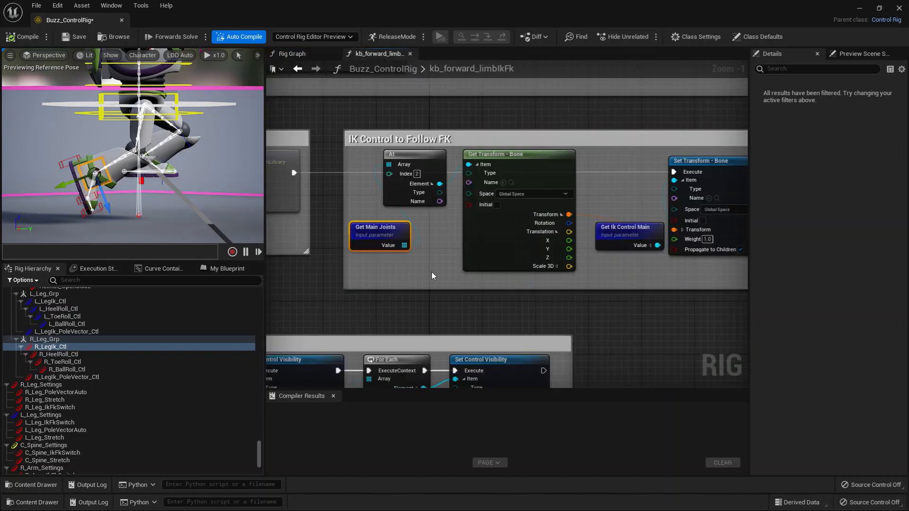
right_drag(434, 275, 406, 278)
click(406, 278)
scroll(404, 274, up, 1)
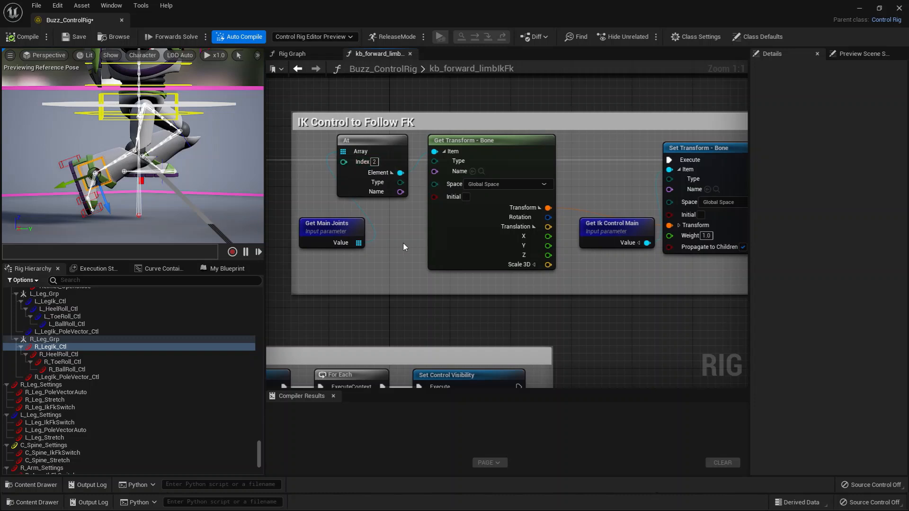
right_drag(414, 243, 375, 246)
click(422, 240)
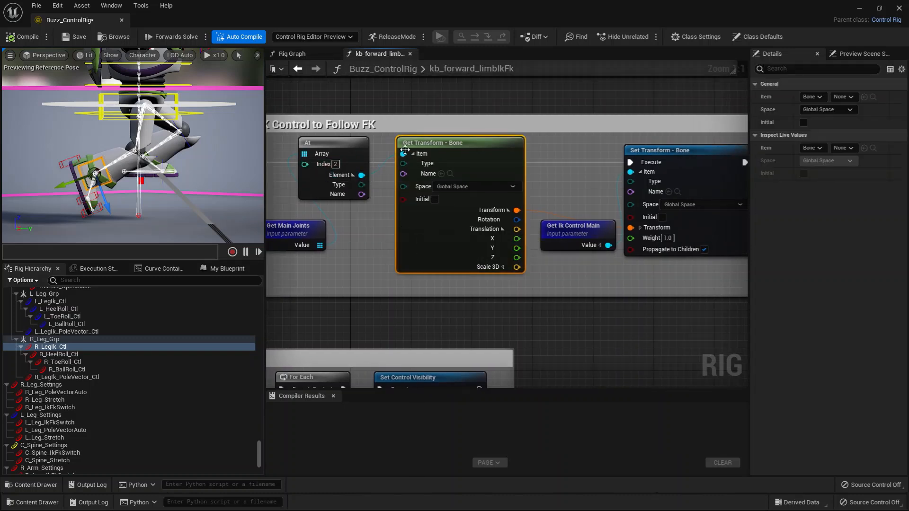
Step: Shift Set Transform - Bone slightly away from Get Ik Control Main, and raise Get Ik Control Main beside its Item input
right_drag(510, 209, 379, 205)
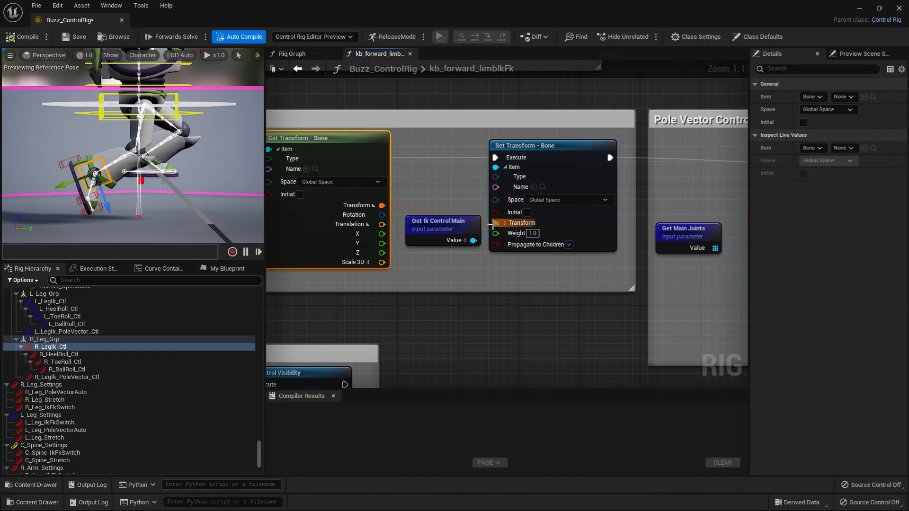
drag(525, 147, 532, 147)
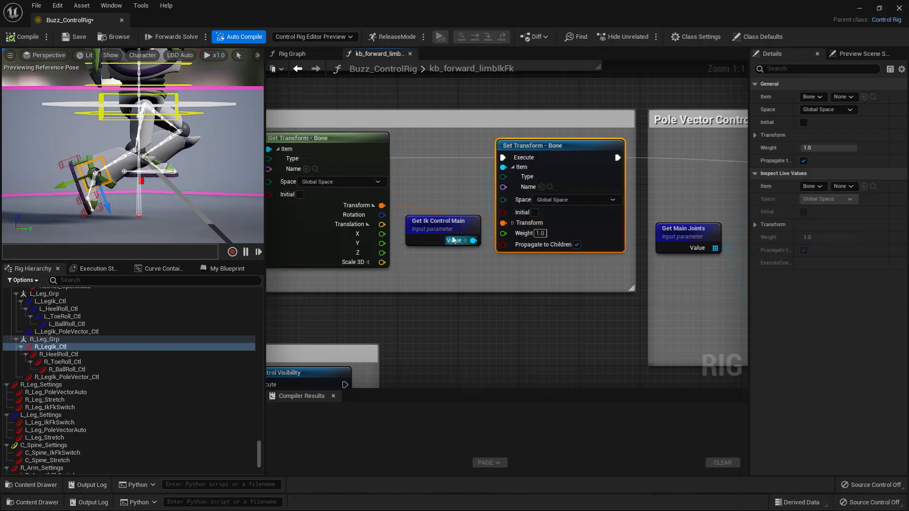
click(436, 222)
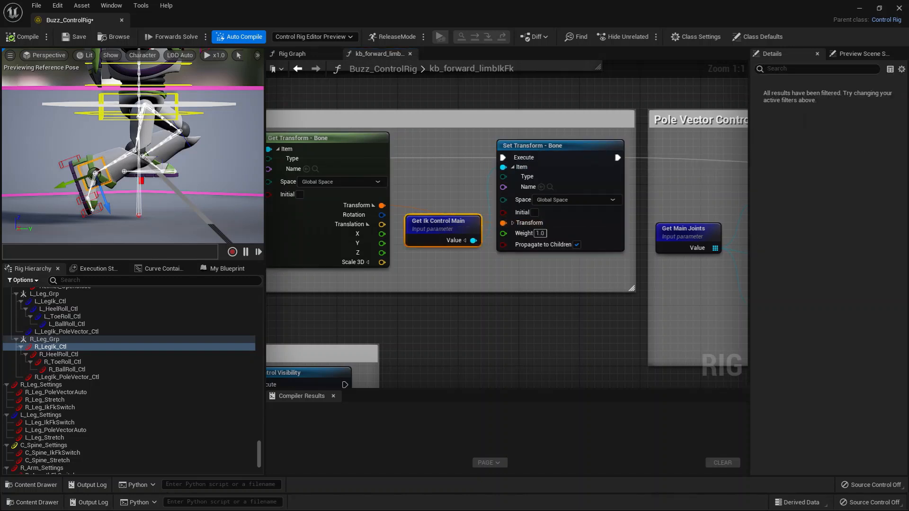
click(96, 159)
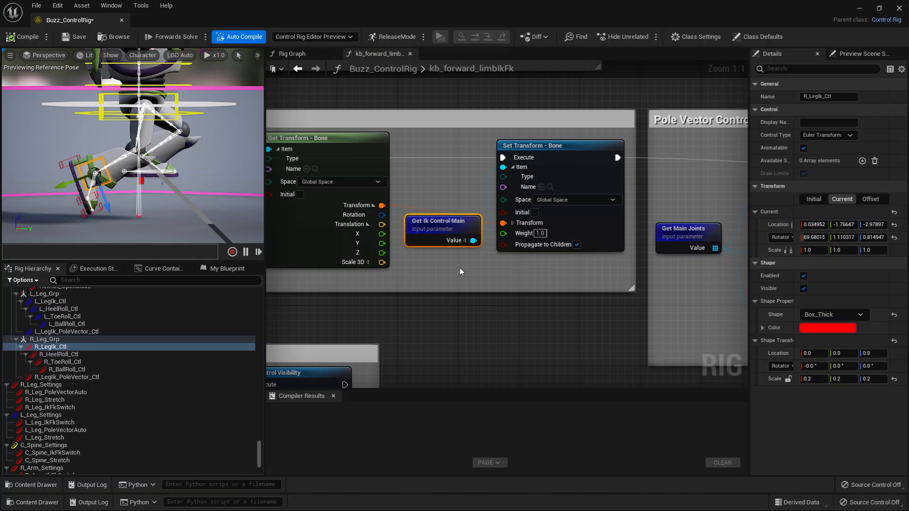
drag(441, 225, 441, 172)
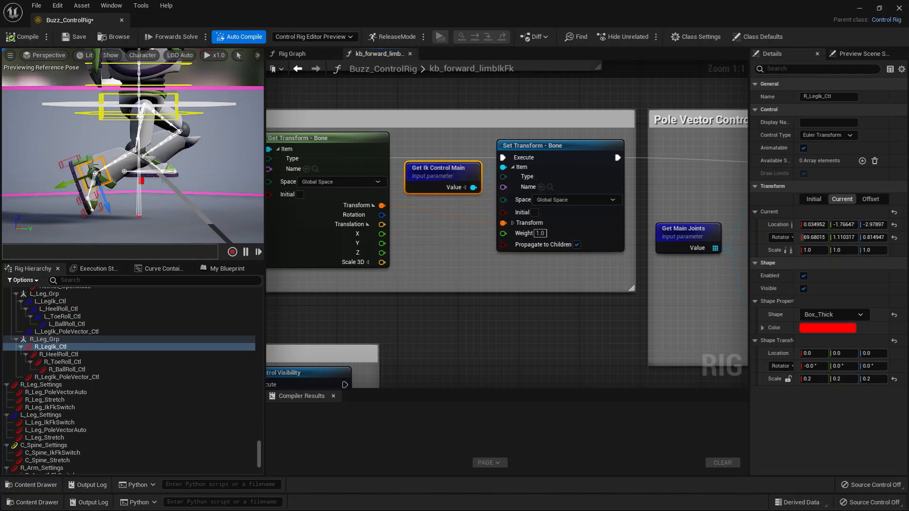
Step: Examine the IK Control to Follow FK group and the neighbouring Pole Vector Control to Follow group with its ComputePoleVector node
scroll(488, 247, down, 1)
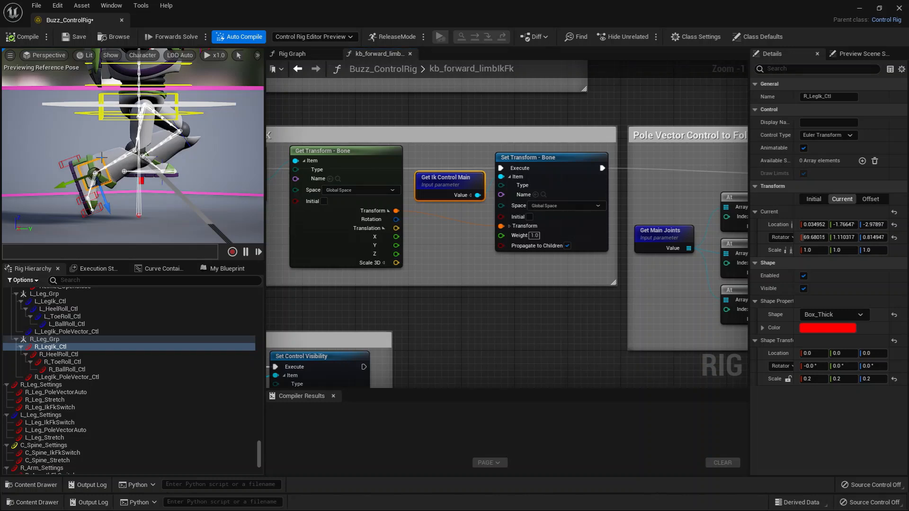
click(96, 175)
scroll(542, 269, down, 1)
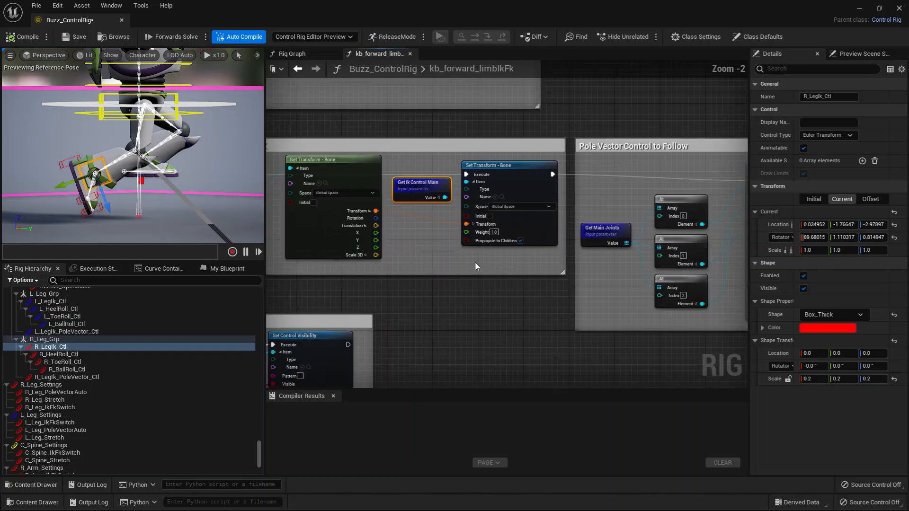
right_drag(475, 262, 567, 250)
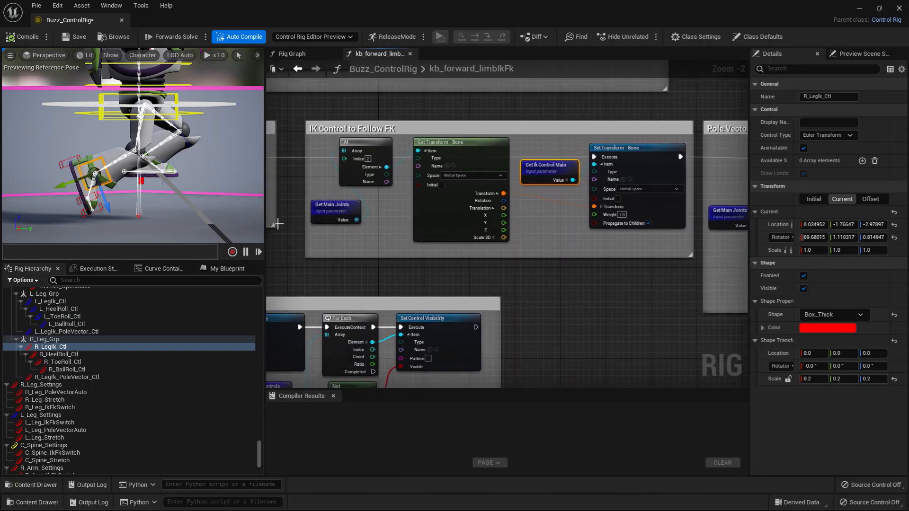
right_drag(639, 252, 426, 260)
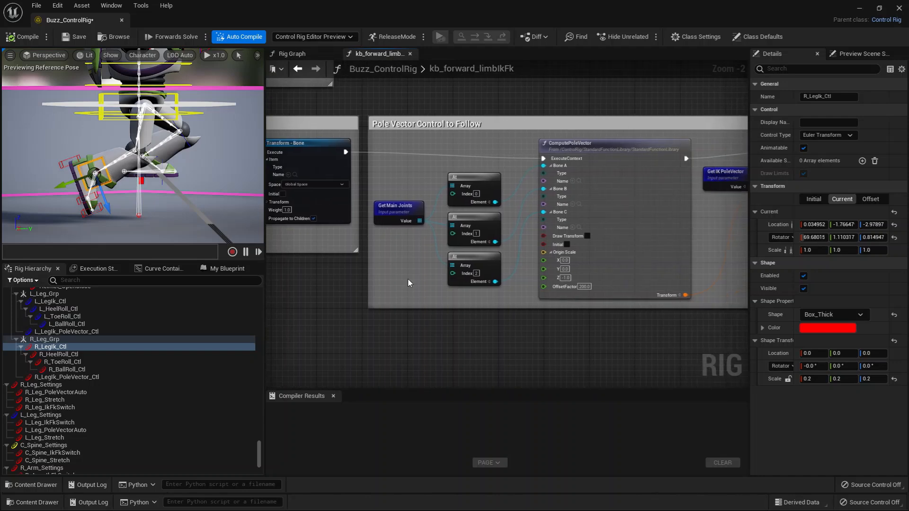
scroll(466, 335, down, 1)
right_drag(466, 335, 428, 345)
scroll(447, 335, down, 1)
scroll(477, 340, up, 1)
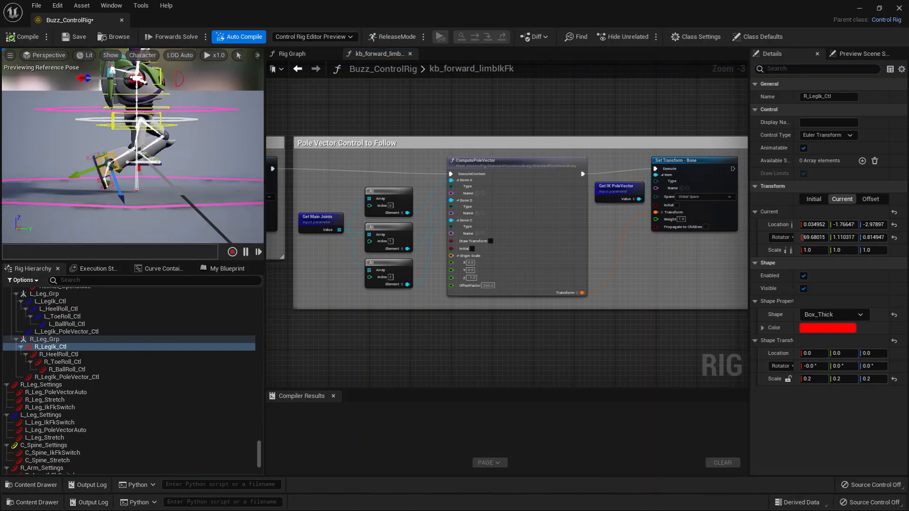
Step: Set the ComputePoleVector node's OffsetFactor to 20.0 and compile the control rig
scroll(515, 320, up, 1)
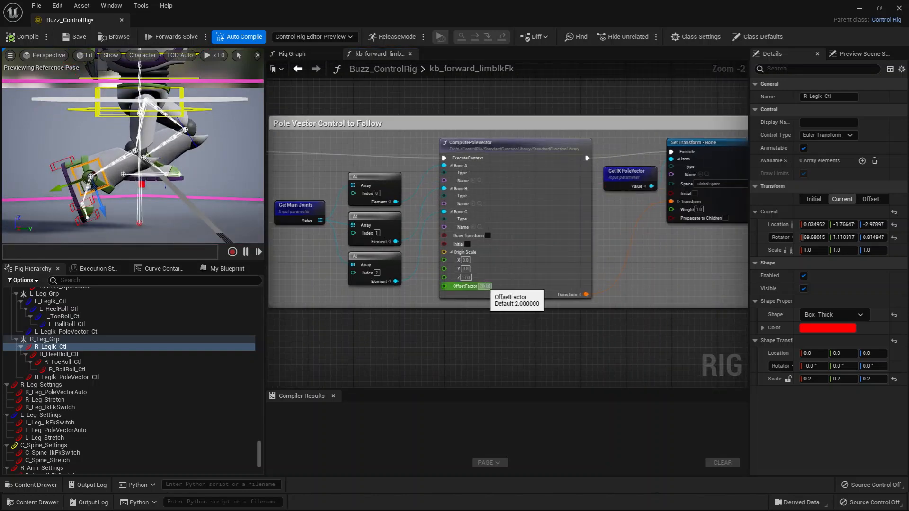
click(485, 286)
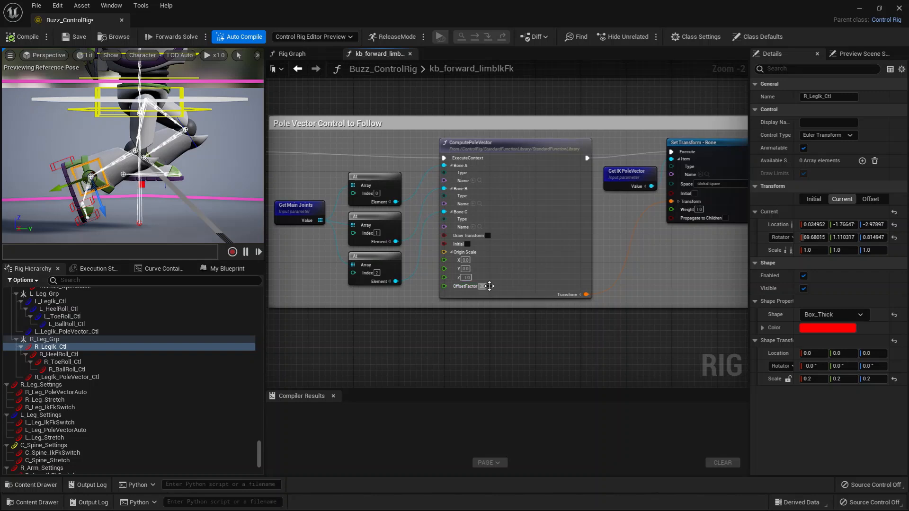
key(Return)
click(511, 340)
scroll(504, 320, down, 2)
scroll(504, 322, up, 2)
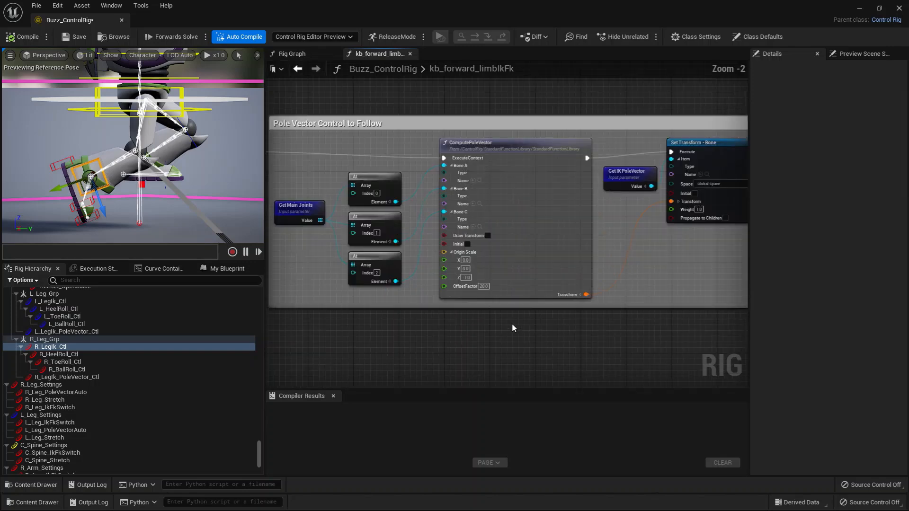
click(22, 37)
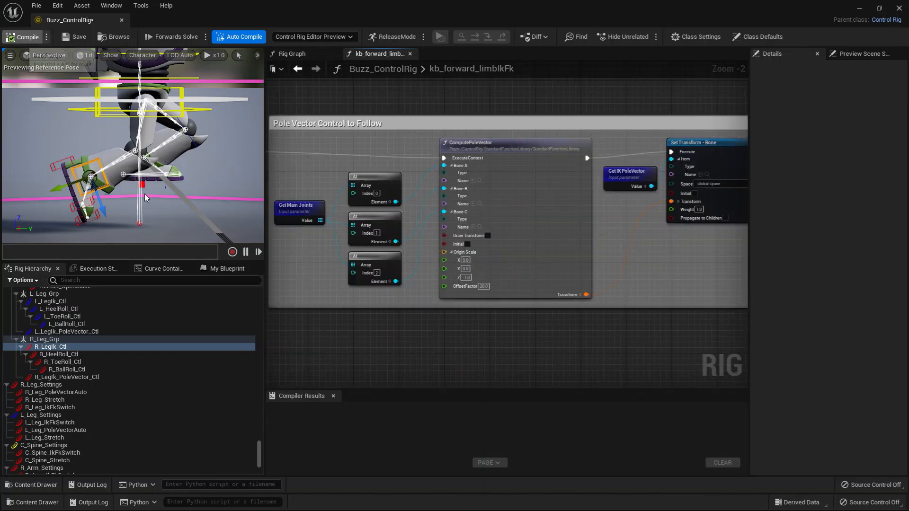
Step: Bend the right knee by rotating R_LegFk_02_Ctl about 79 degrees around its first axis
alt+drag(190, 157, 147, 156)
alt+right_drag(147, 156, 278, 210)
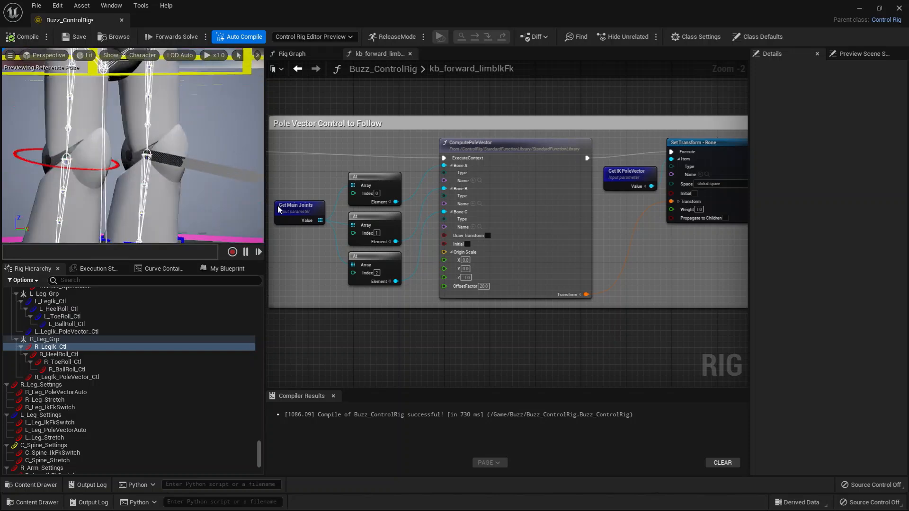
alt+right_drag(133, 186, 76, 187)
click(111, 148)
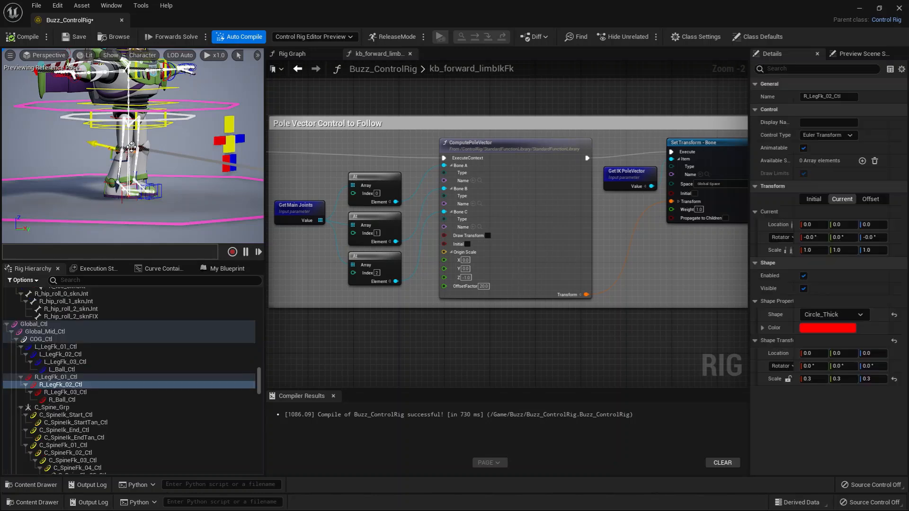
key(e)
drag(156, 131, 175, 163)
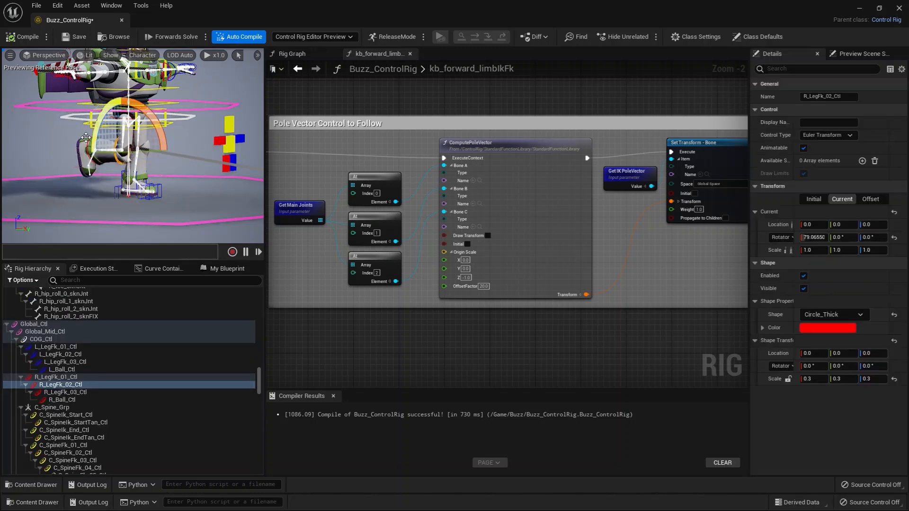
Step: Select the right ankle joint R_ankle_sknJnt and inspect the bent leg and its pole vector from the side
alt+drag(105, 150, 165, 151)
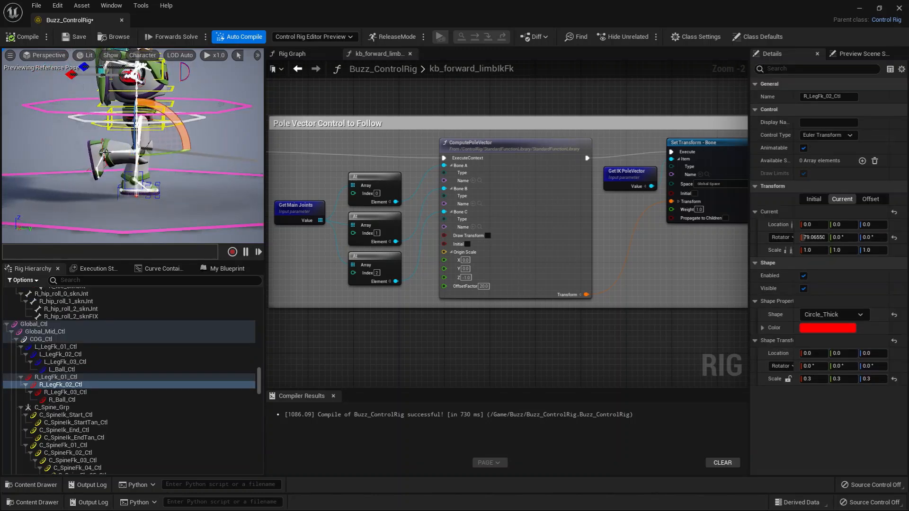
click(105, 152)
alt+right_drag(177, 200, 142, 200)
mouse_move(177, 200)
alt+mouse_down()
mouse_move(197, 178)
mouse_move(187, 189)
alt+mouse_up()
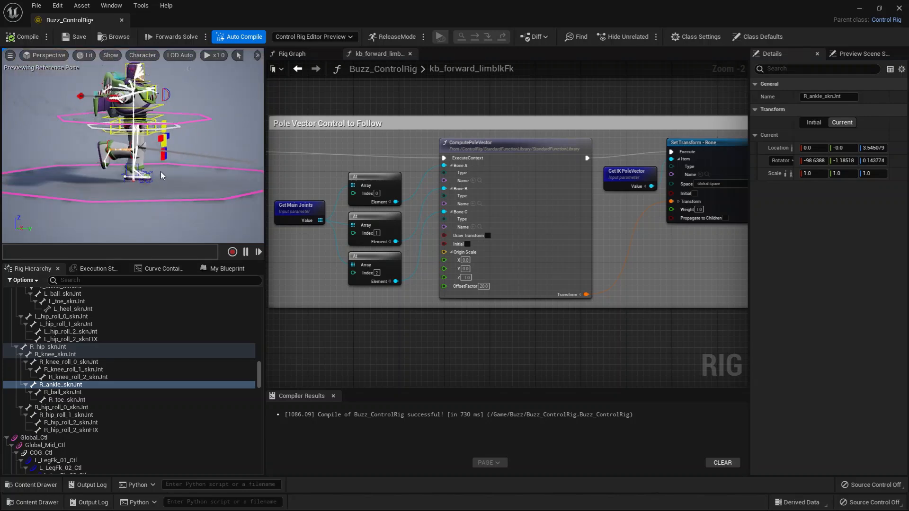
scroll(161, 176, up, 3)
scroll(405, 335, down, 1)
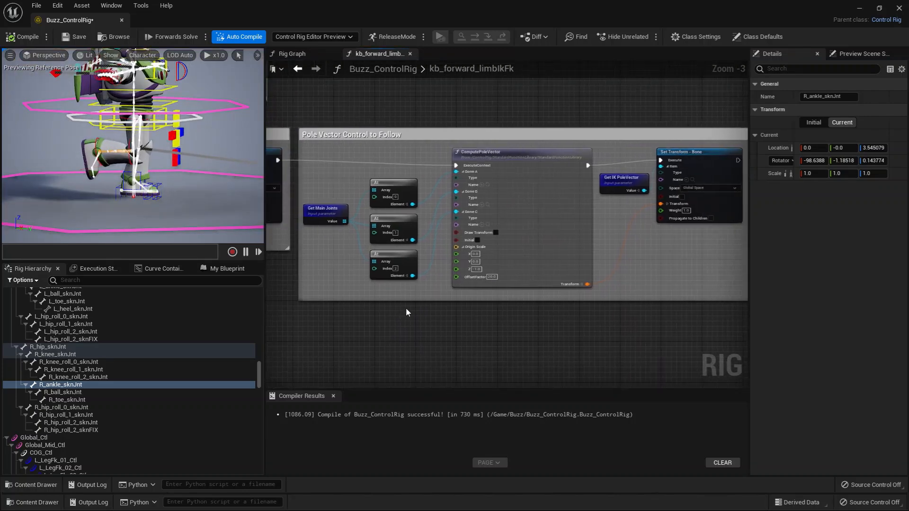
Step: Nudge the ComputePoleVector node slightly up in its group and select the Get Main Joints node feeding it
click(495, 148)
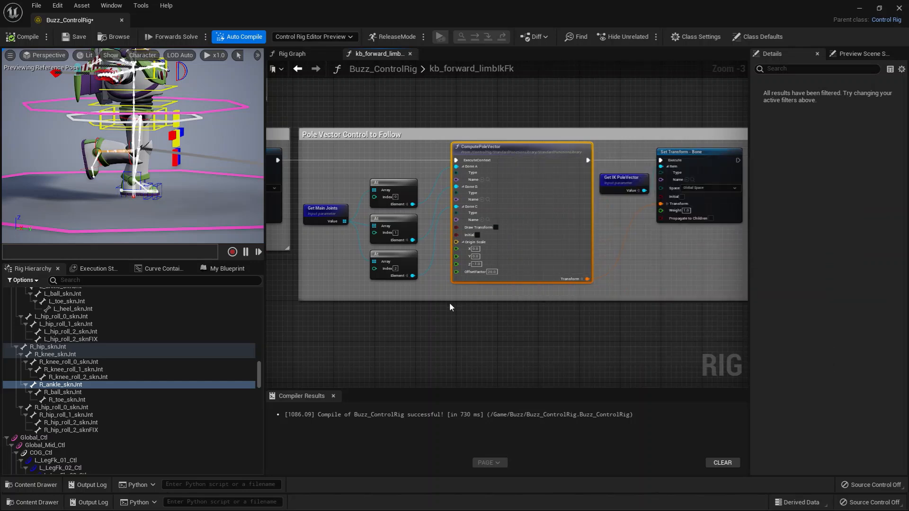
scroll(452, 307, up, 3)
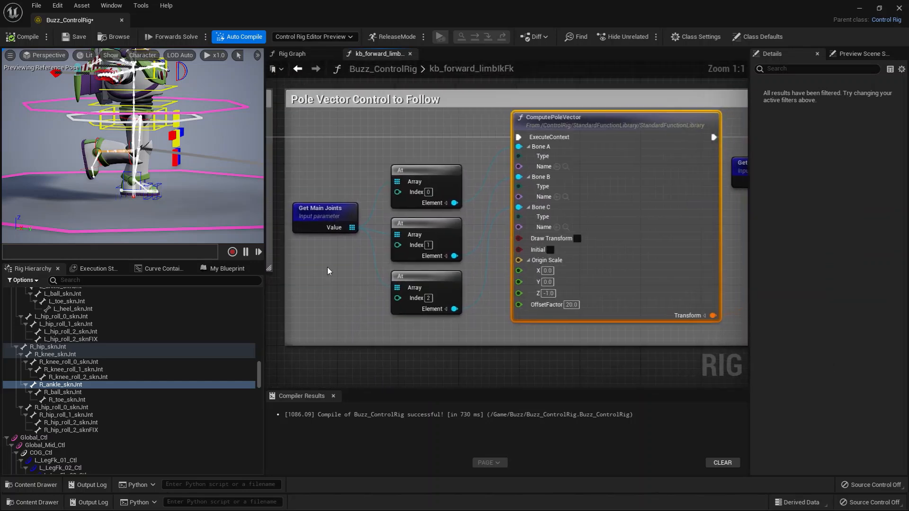
click(330, 208)
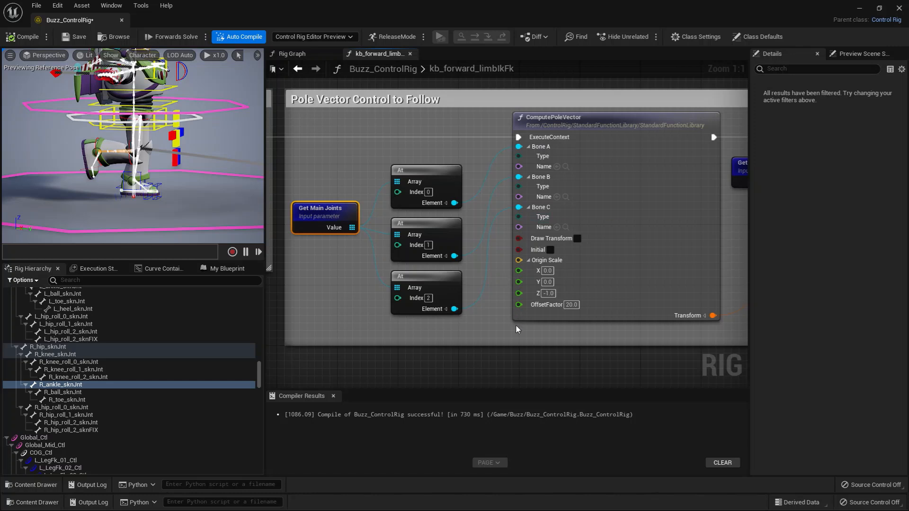
Step: Shift Set Transform - Bone slightly away from ComputePoleVector in the pole vector group and select Get IK PoleVector
right_drag(550, 342, 333, 348)
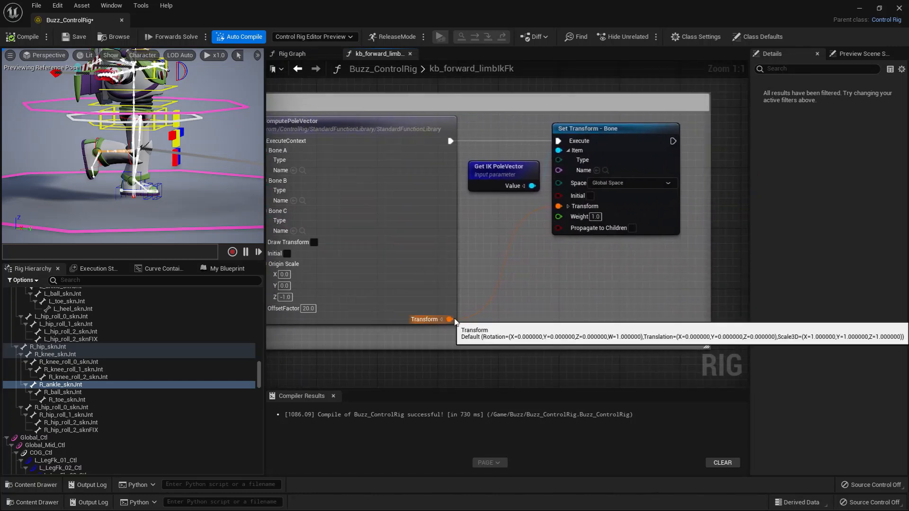
drag(559, 173, 581, 173)
click(515, 169)
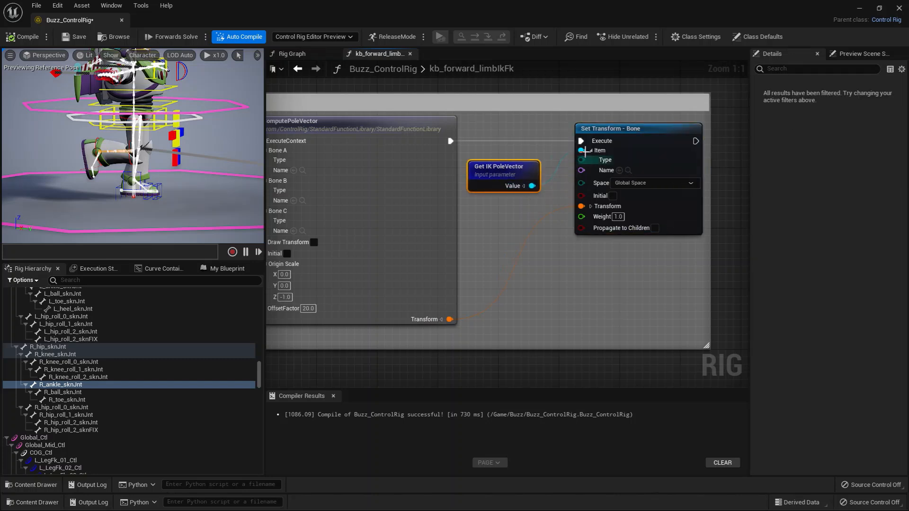
Step: Select the pole vector group's Set Transform - Bone node and review how all groups of the function connect
scroll(521, 237, down, 4)
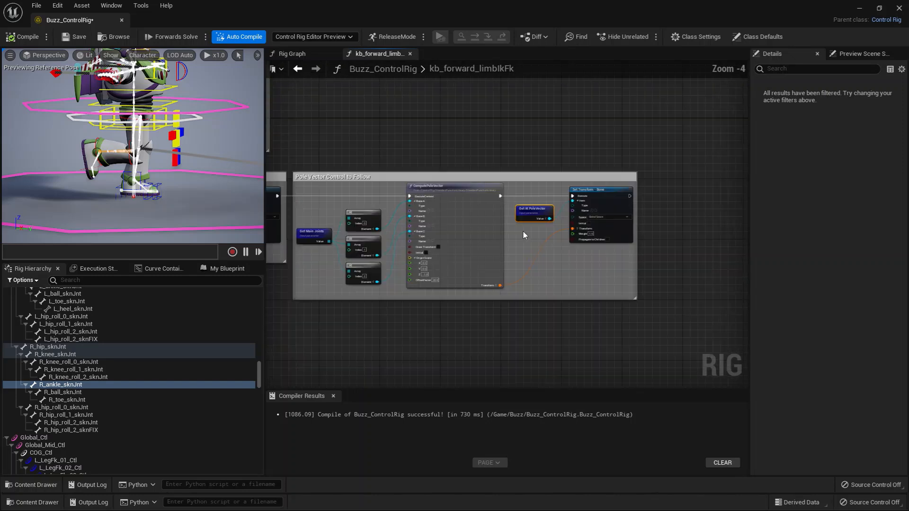
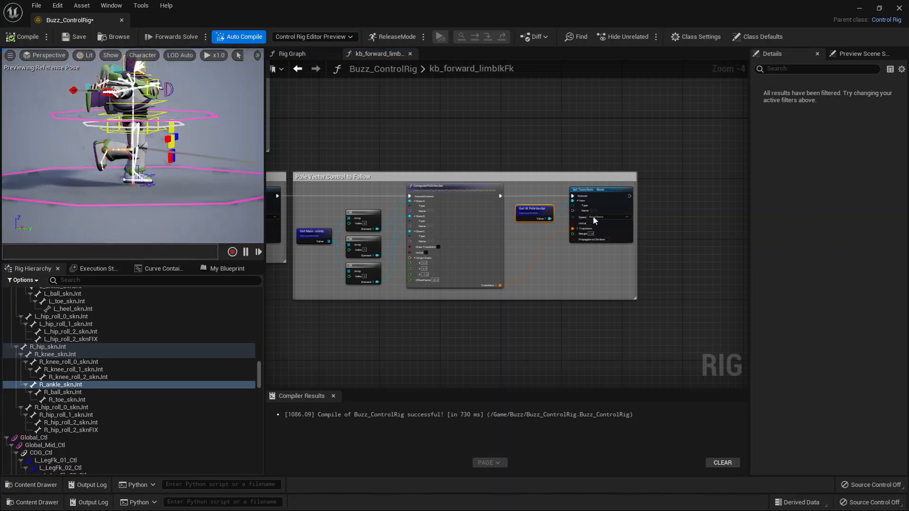
click(591, 189)
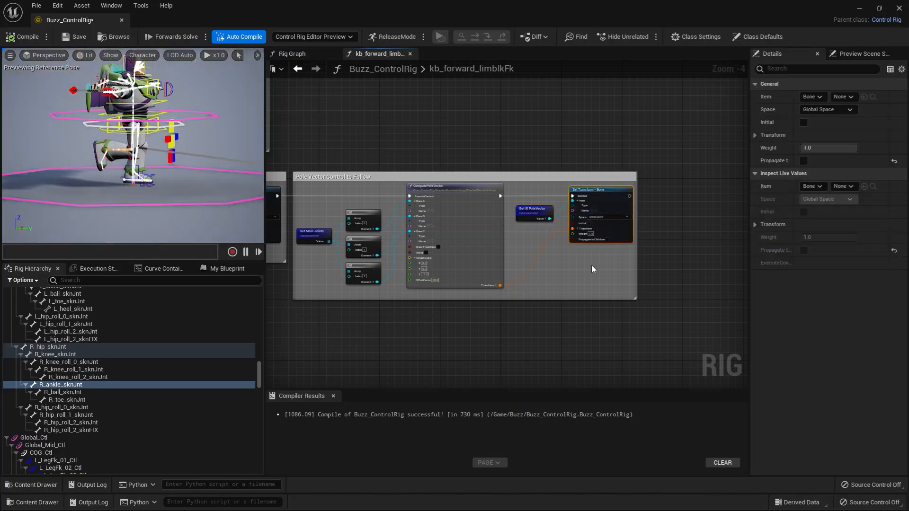
scroll(345, 315, down, 2)
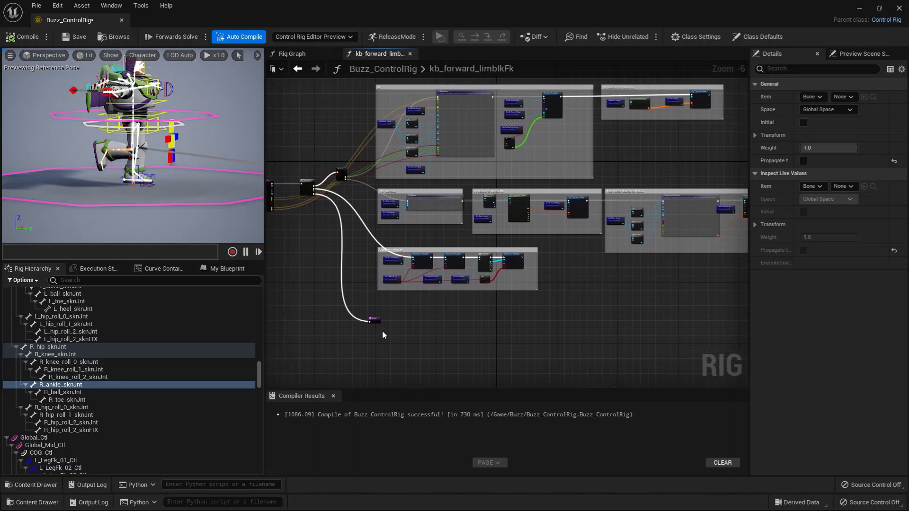
right_drag(436, 237, 417, 284)
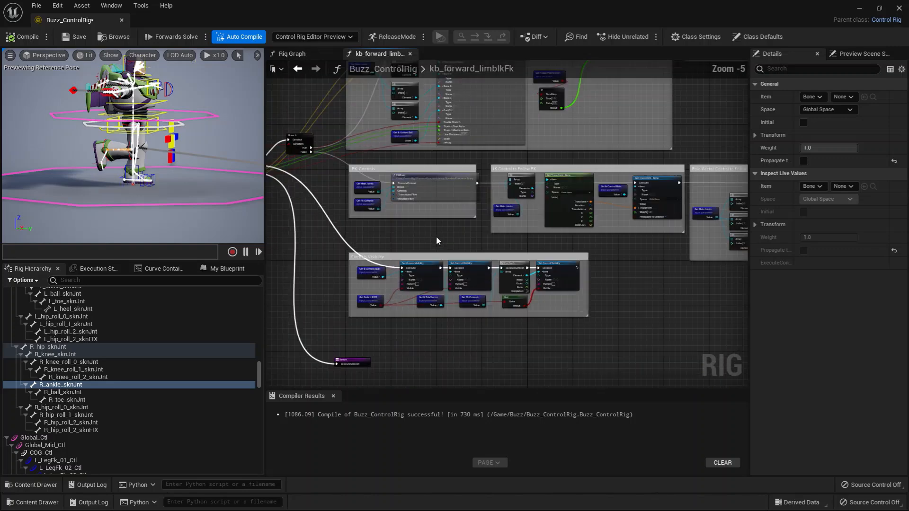
scroll(417, 284, up, 1)
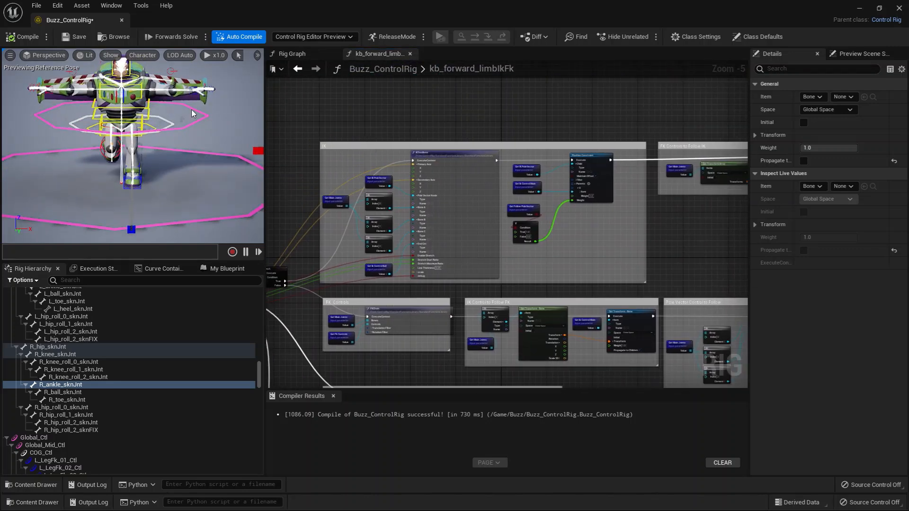
Step: Lower the left hand by moving L_ArmIk_Ctl to a location of about 0, 0, -1.13
mouse_move(192, 110)
alt+mouse_down()
mouse_move(151, 112)
mouse_move(180, 110)
alt+mouse_up()
scroll(180, 110, up, 2)
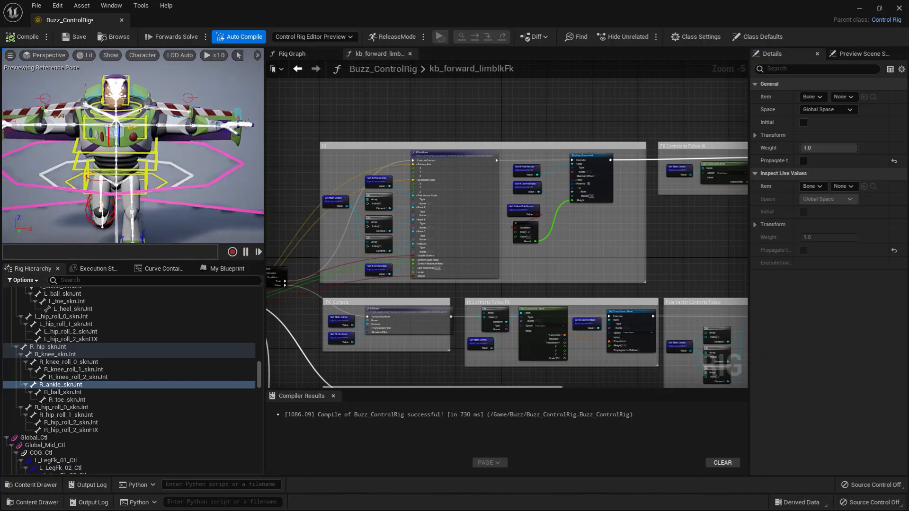
scroll(231, 120, up, 2)
click(239, 127)
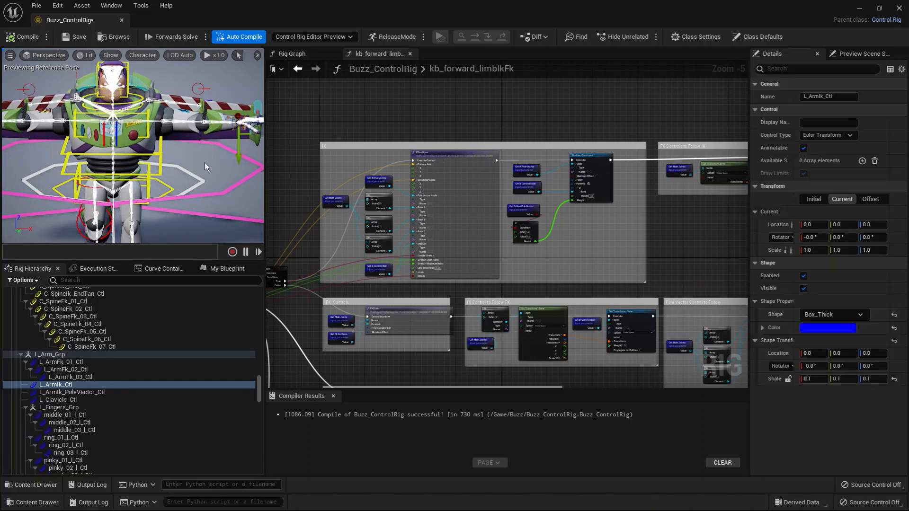
alt+drag(204, 163, 232, 188)
drag(240, 146, 184, 203)
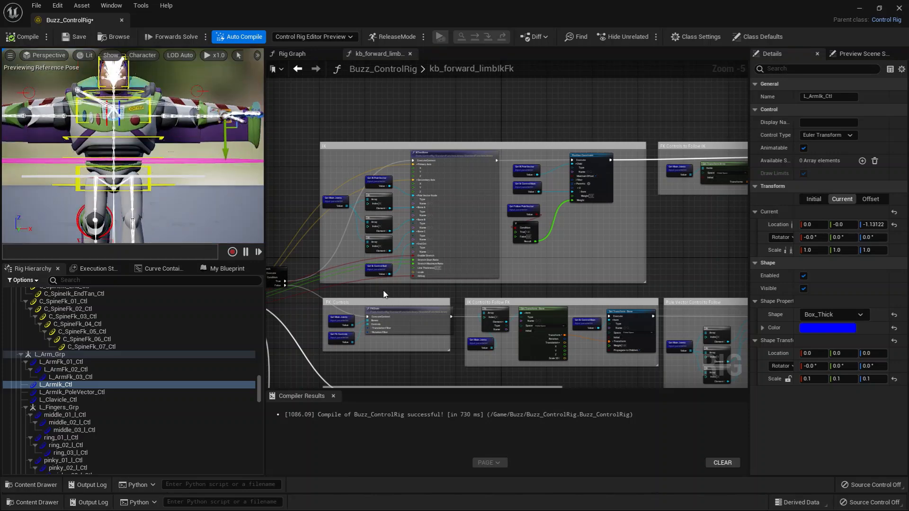
Step: Find the Controls Visibility group, widen the graph area by narrowing the details area, and show the group at 1:1 zoom
scroll(378, 298, up, 4)
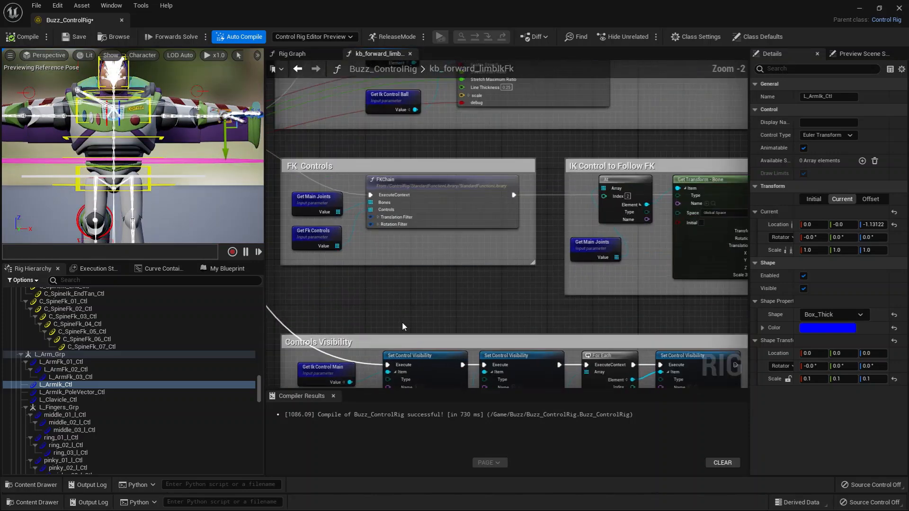
right_drag(402, 322, 478, 192)
scroll(443, 253, down, 4)
right_drag(438, 289, 432, 259)
scroll(429, 258, down, 1)
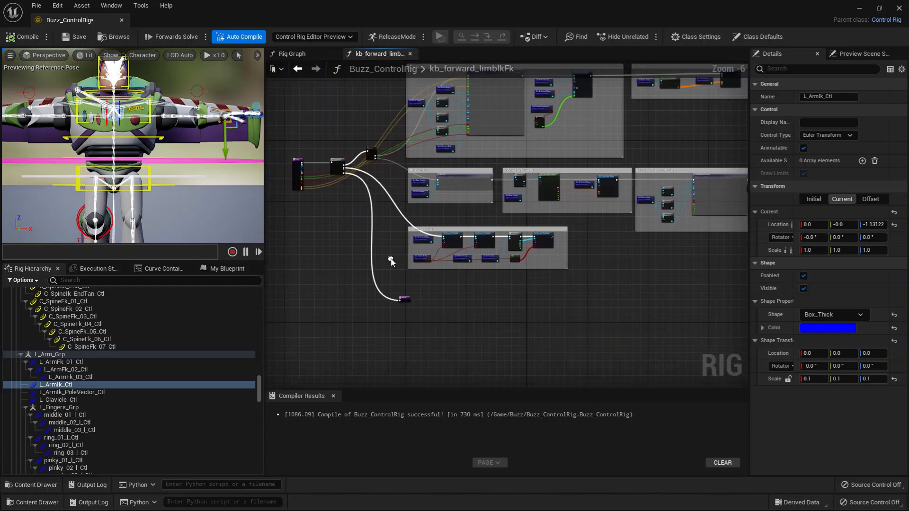
scroll(393, 263, up, 3)
right_drag(387, 239, 418, 271)
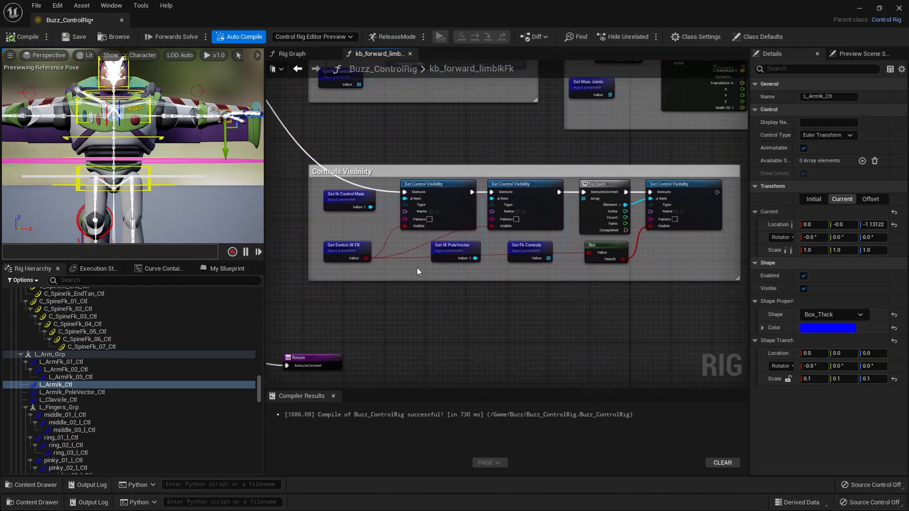
click(754, 186)
drag(749, 180, 811, 194)
scroll(503, 325, up, 4)
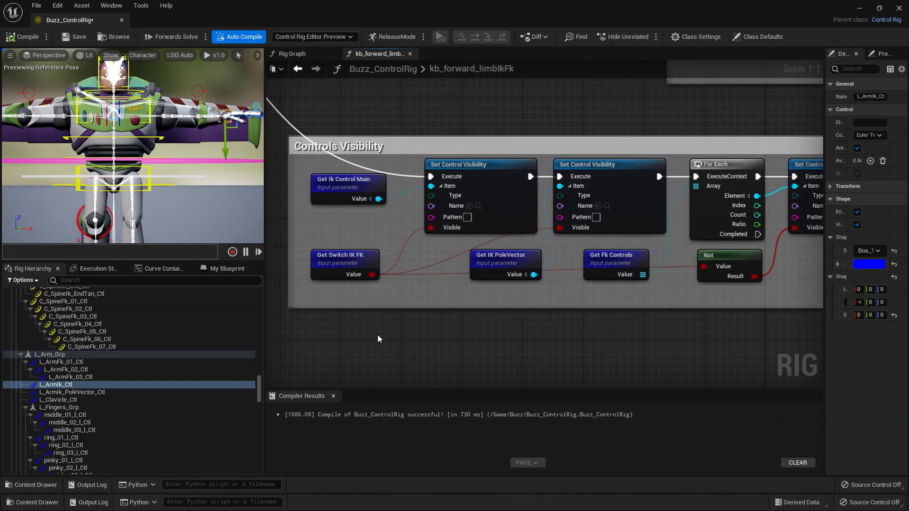
Step: Shift the Get Switch IK FK node slightly outward and up within the Controls Visibility group
click(337, 275)
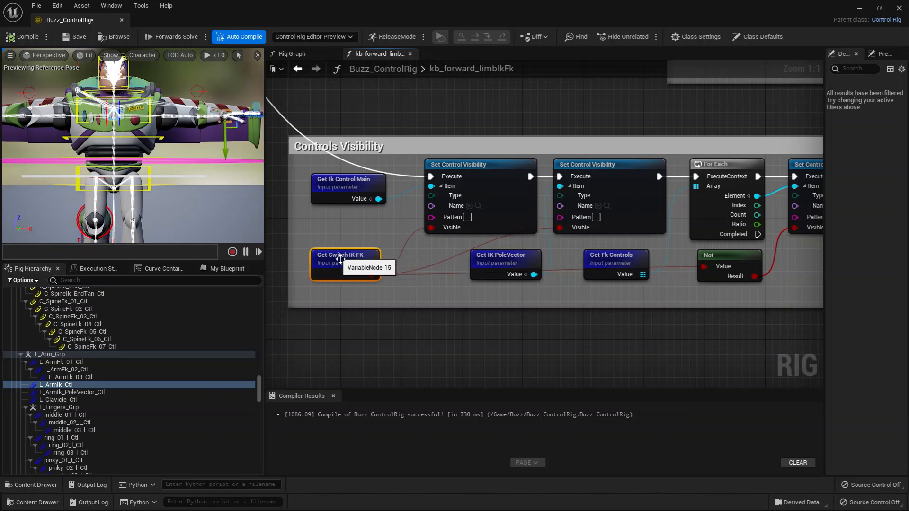
drag(359, 258, 337, 258)
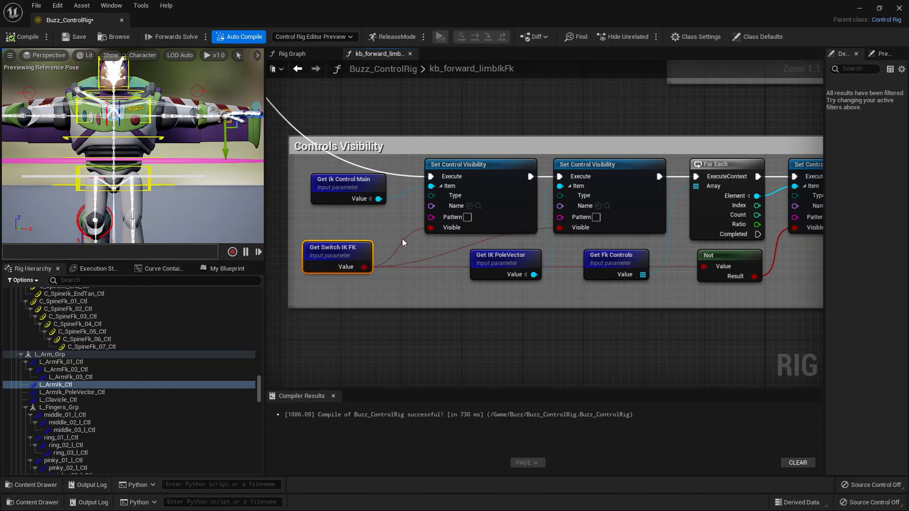
Step: Examine the Get Ik Control Main and Get Switch IK FK nodes and trace the Controls Visibility group's execution back to the Sequence node
click(352, 220)
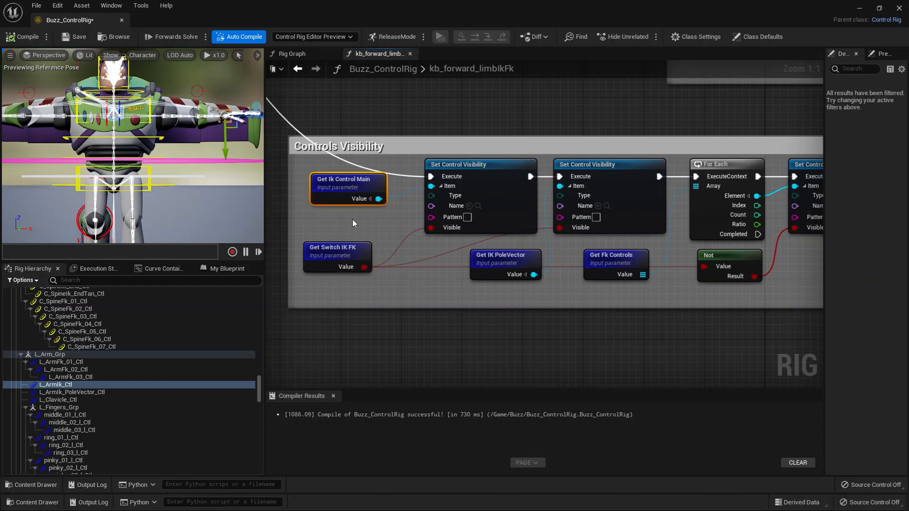
right_drag(453, 309, 436, 301)
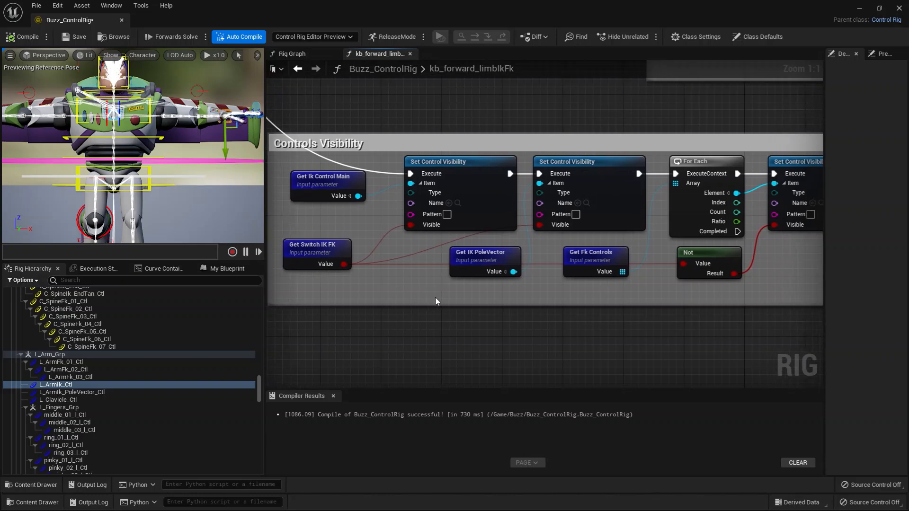
click(311, 248)
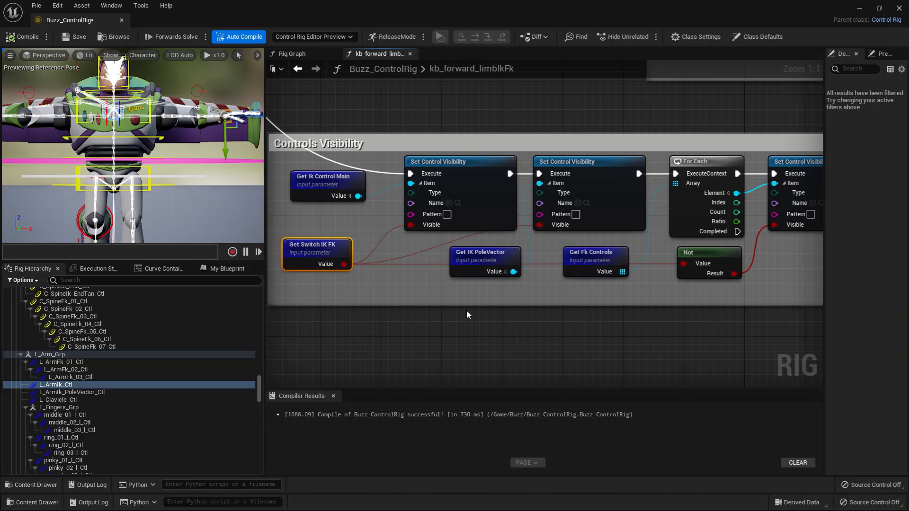
scroll(508, 315, down, 3)
scroll(504, 327, up, 2)
right_drag(319, 266, 360, 314)
scroll(298, 232, down, 2)
right_drag(298, 232, 512, 356)
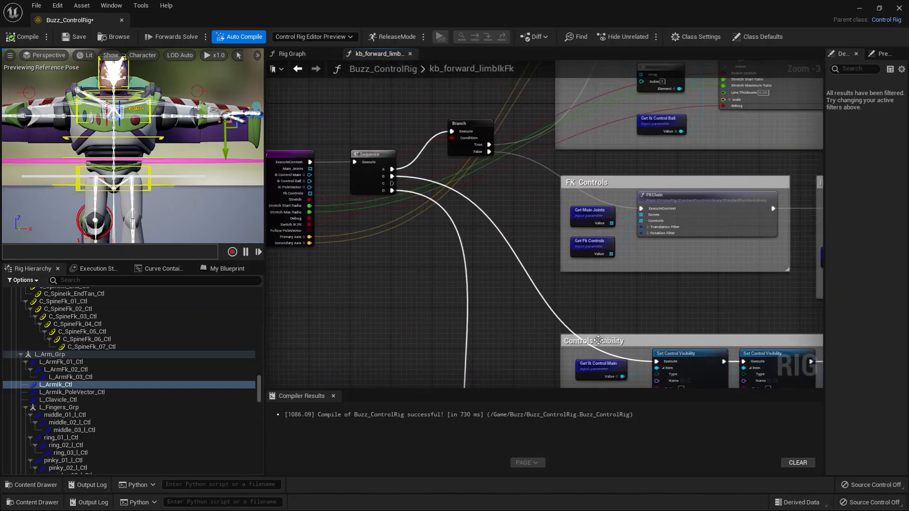
right_drag(599, 340, 440, 213)
scroll(497, 238, up, 3)
right_drag(563, 251, 518, 202)
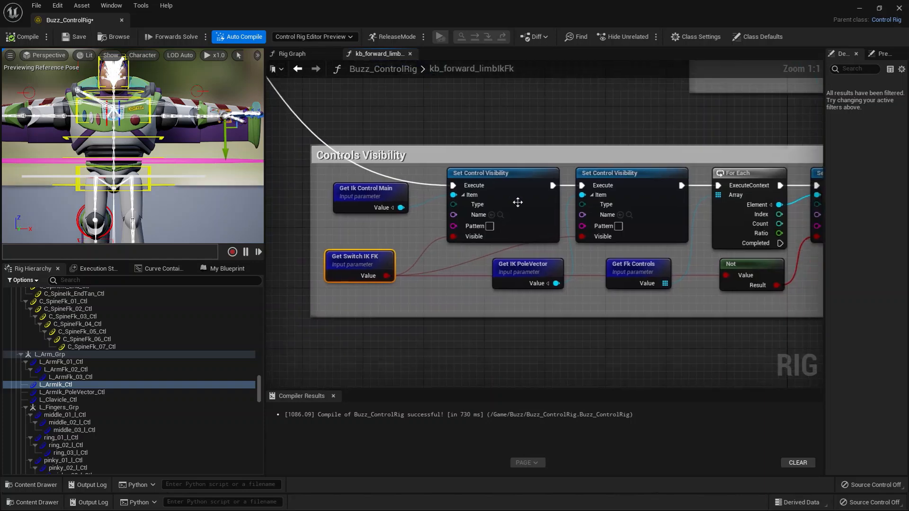
Step: Shift Get Ik Control Main slightly away from the first Set Control Visibility node, aligning it above Get Switch IK FK
click(517, 202)
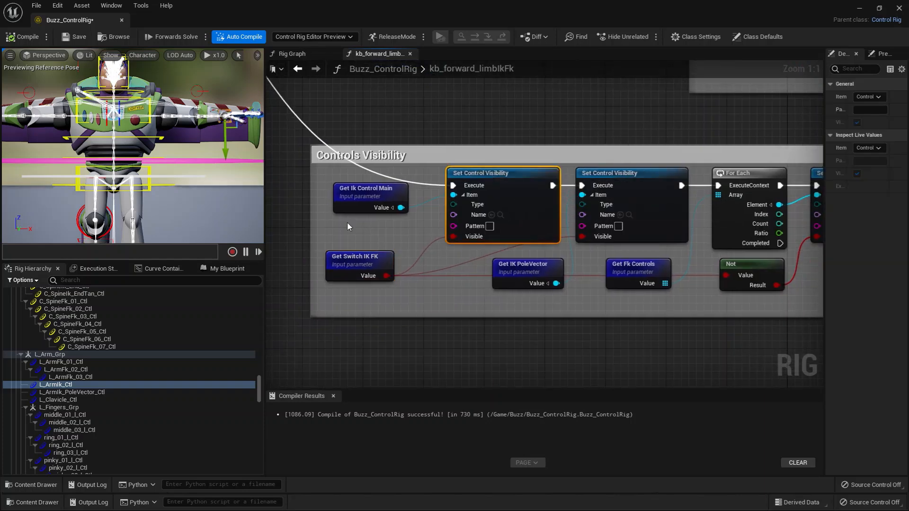
drag(359, 193, 351, 197)
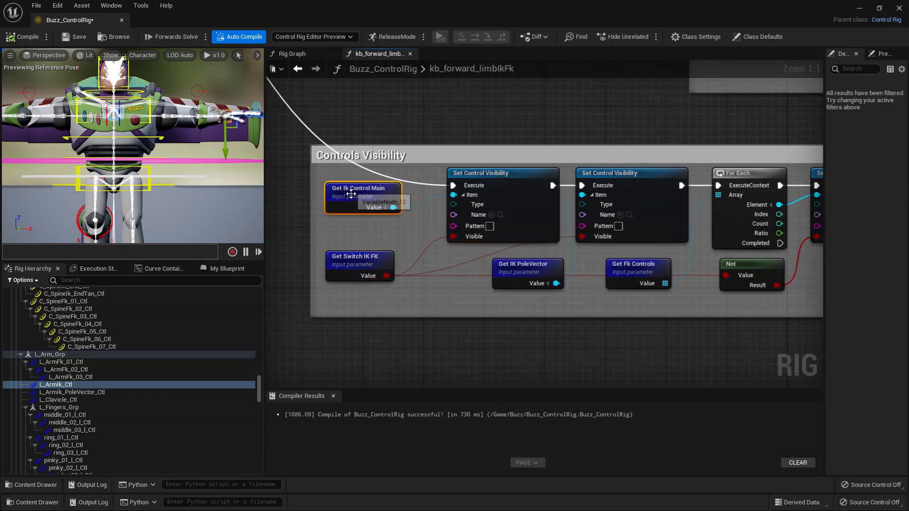
right_drag(366, 246, 324, 230)
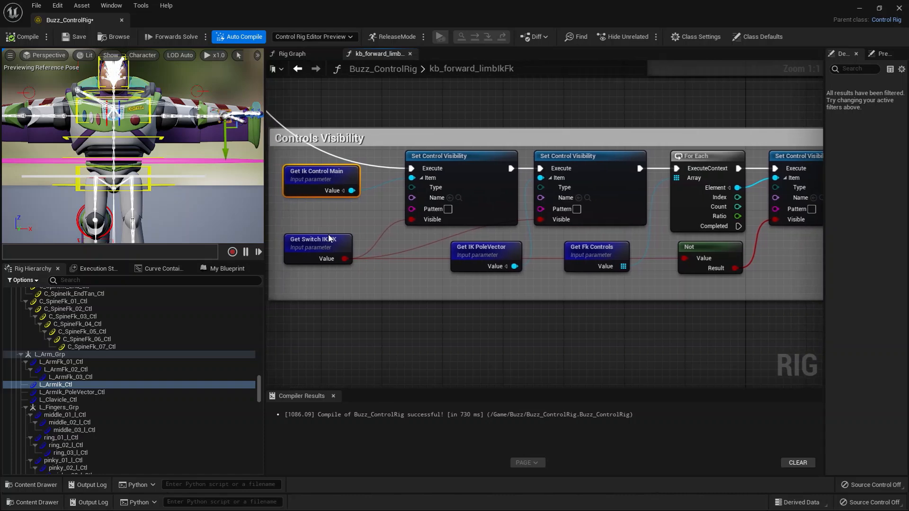
click(309, 239)
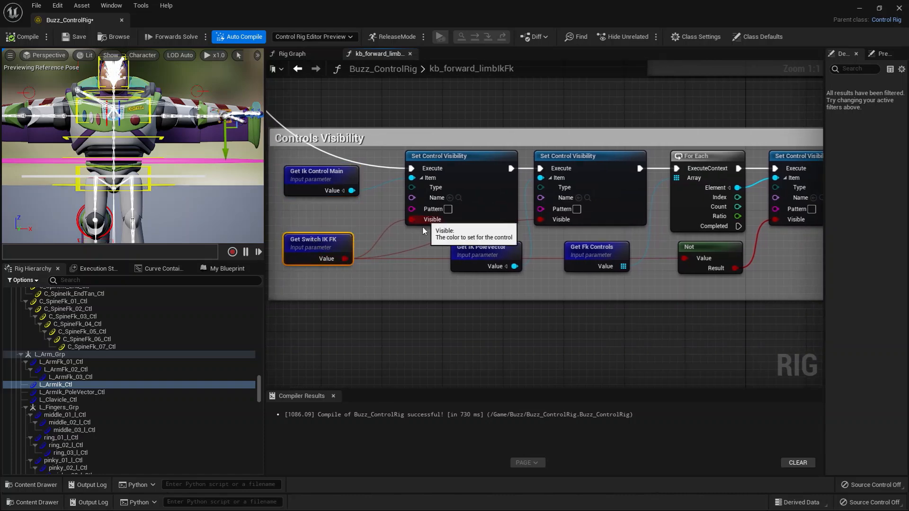
Step: Adjust the spacing of the Get IK PoleVector, Get Fk Controls, For Each and last Set Control Visibility nodes
right_drag(431, 297, 397, 295)
mouse_move(445, 254)
mouse_down()
mouse_move(443, 116)
mouse_move(427, 262)
mouse_move(428, 249)
mouse_up()
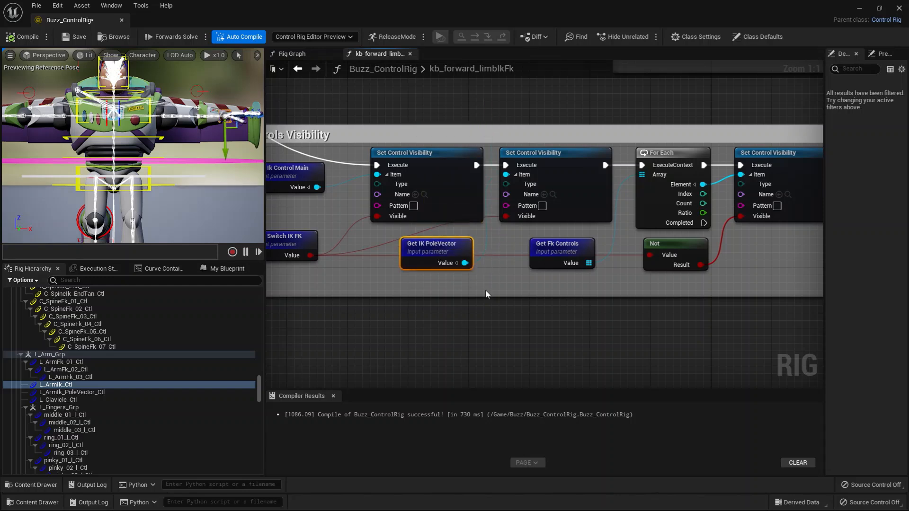
right_drag(486, 292, 434, 295)
mouse_move(515, 250)
mouse_down()
mouse_move(519, 270)
mouse_move(514, 256)
mouse_up()
right_drag(613, 225, 515, 224)
drag(515, 224, 523, 224)
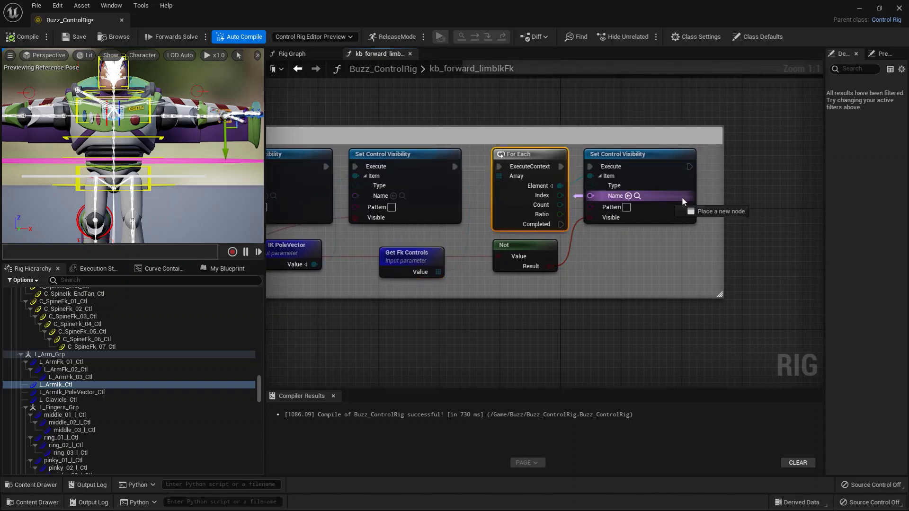
drag(591, 154, 607, 154)
Step: Create a second For Each node from the Get Fk Controls value as a demonstration and delete it
drag(411, 266, 499, 324)
text(for ea)
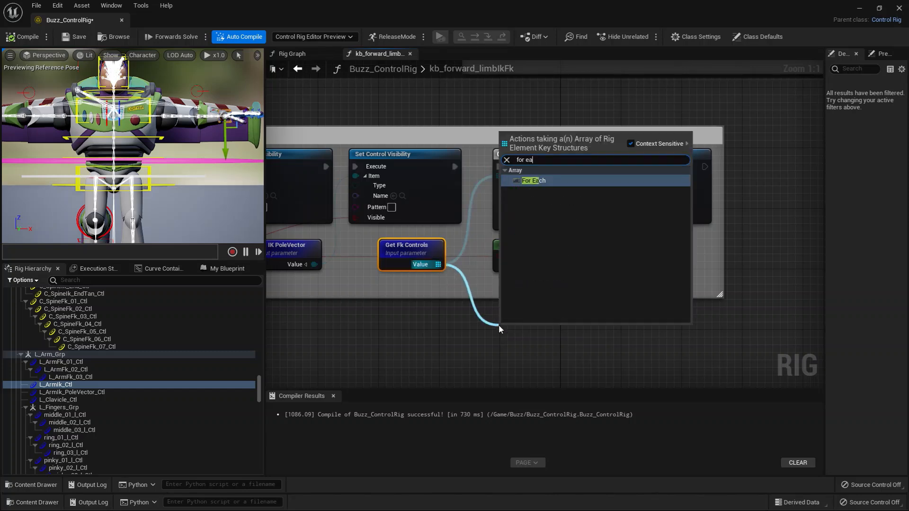
click(580, 181)
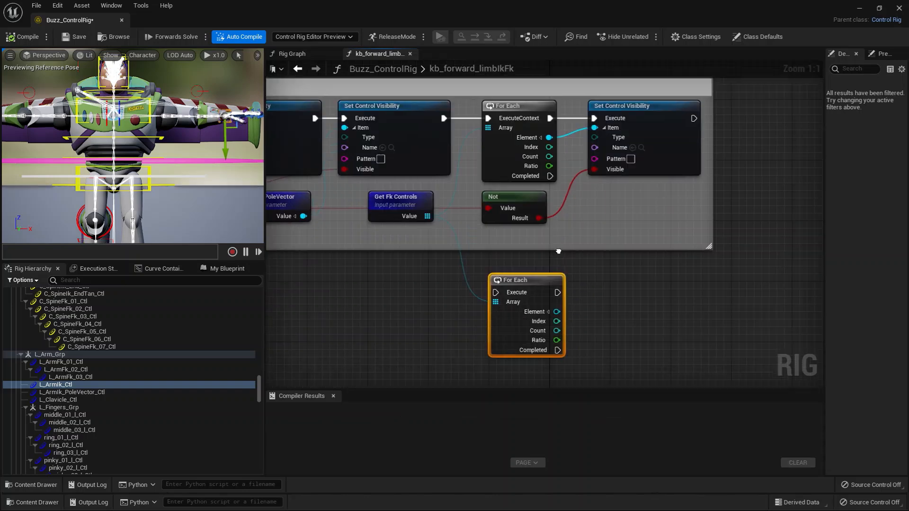
drag(511, 325, 514, 291)
right_drag(549, 244, 530, 287)
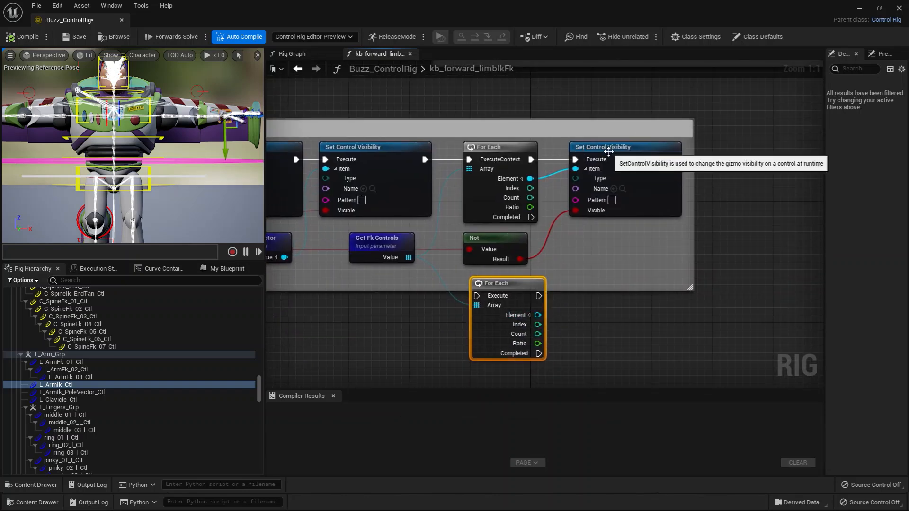
key(Delete)
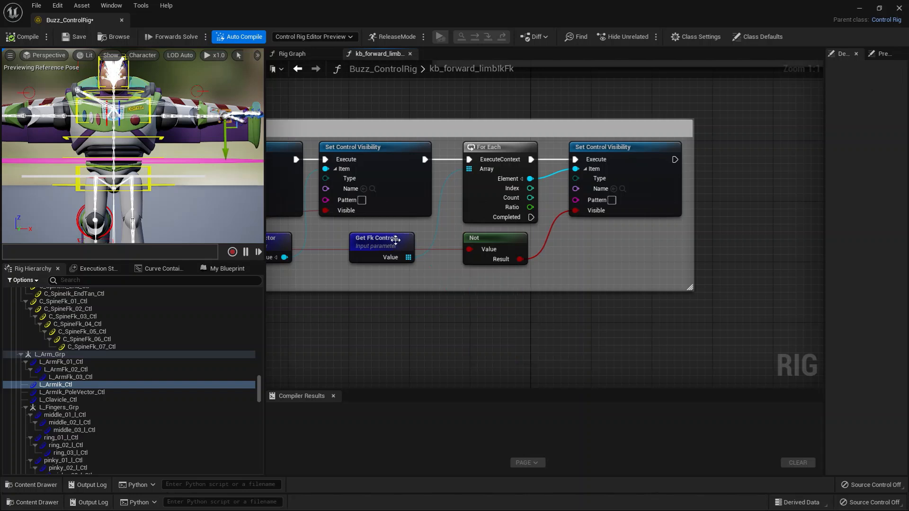
Step: Delete the Get Fk Controls node, and place Get Switch IK FK between Get IK PoleVector and the slightly shifted Not node
click(392, 242)
key(Delete)
right_drag(392, 303, 665, 288)
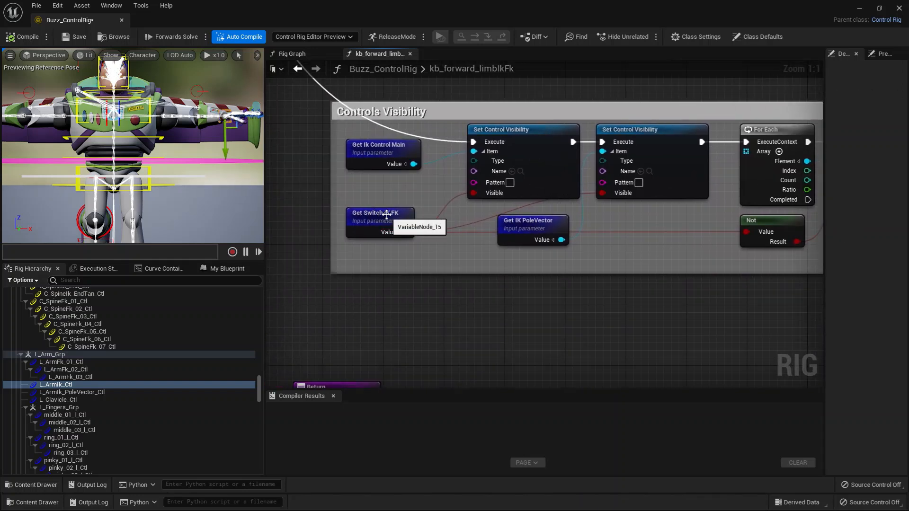
right_drag(658, 266, 511, 254)
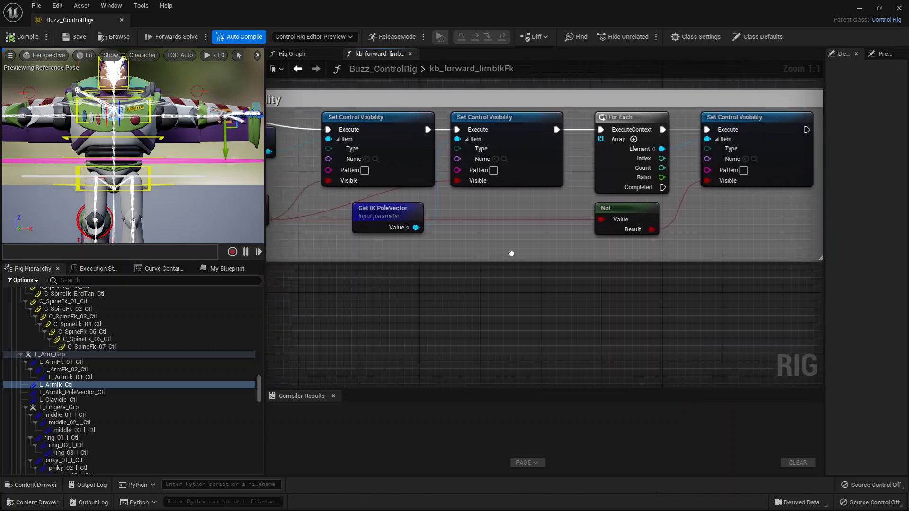
drag(310, 212, 581, 207)
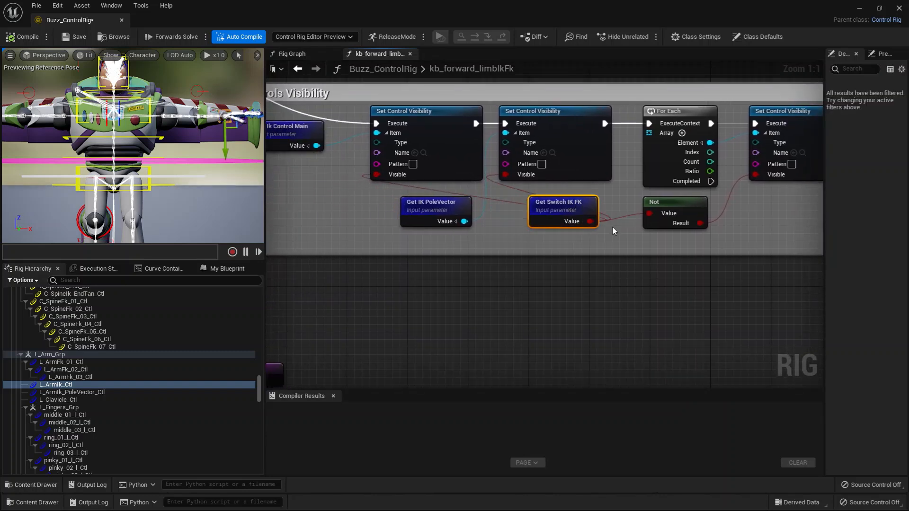
right_drag(650, 253, 535, 277)
drag(567, 226, 581, 234)
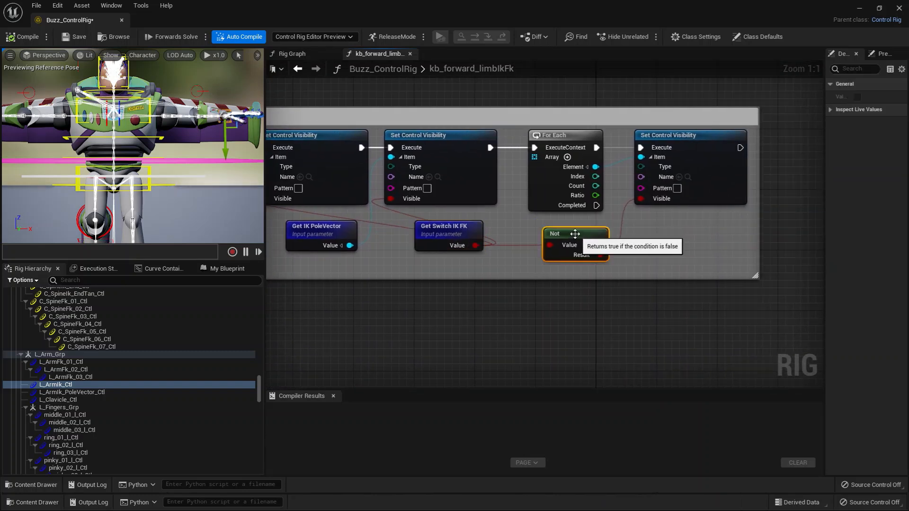
Step: Create a second Not node from the Get Switch IK FK value and place it below the existing Not node
drag(475, 246, 569, 300)
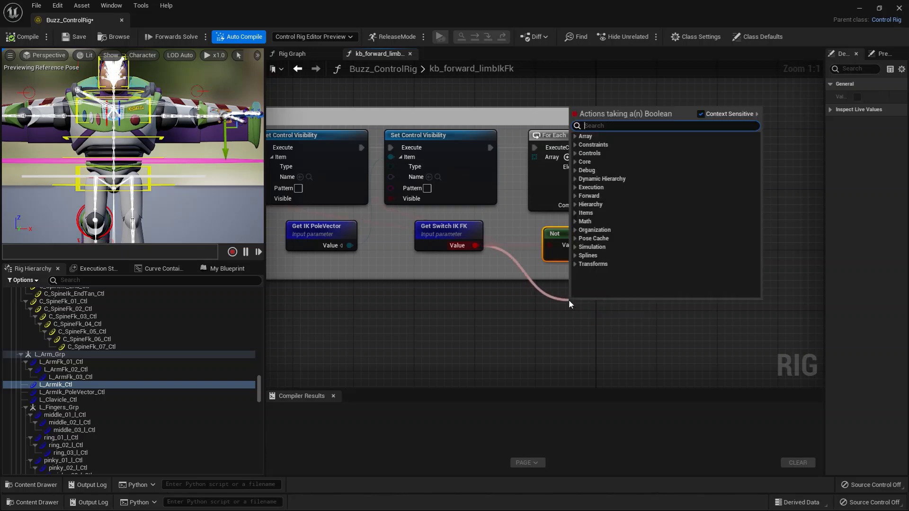
text(not)
click(619, 156)
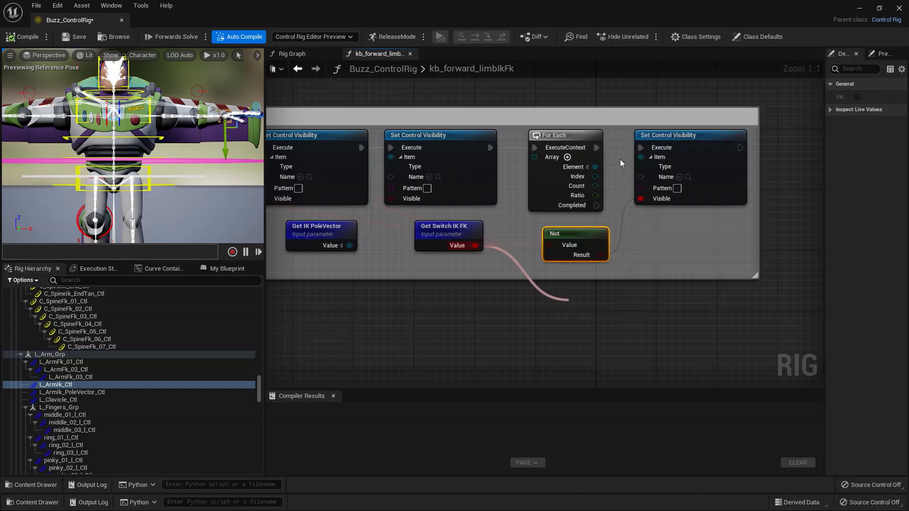
right_click(555, 280)
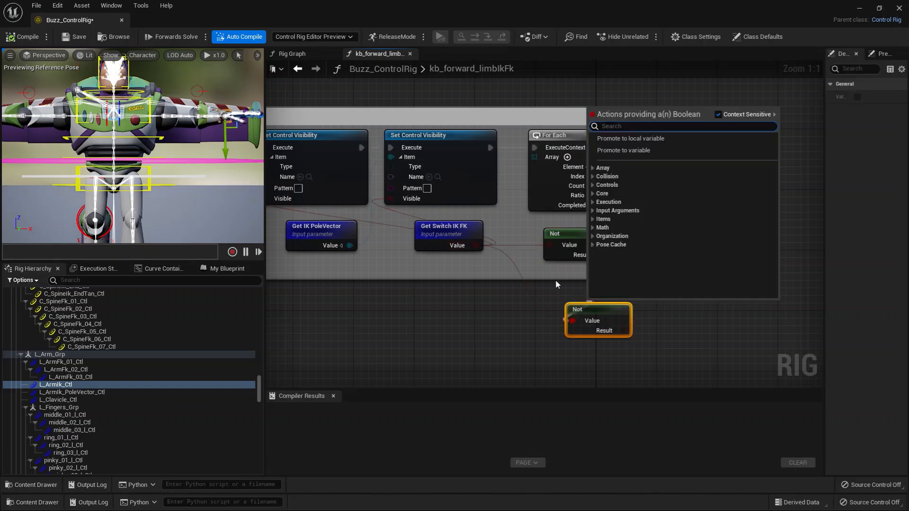
key(Escape)
drag(604, 305, 582, 291)
right_drag(438, 226, 559, 229)
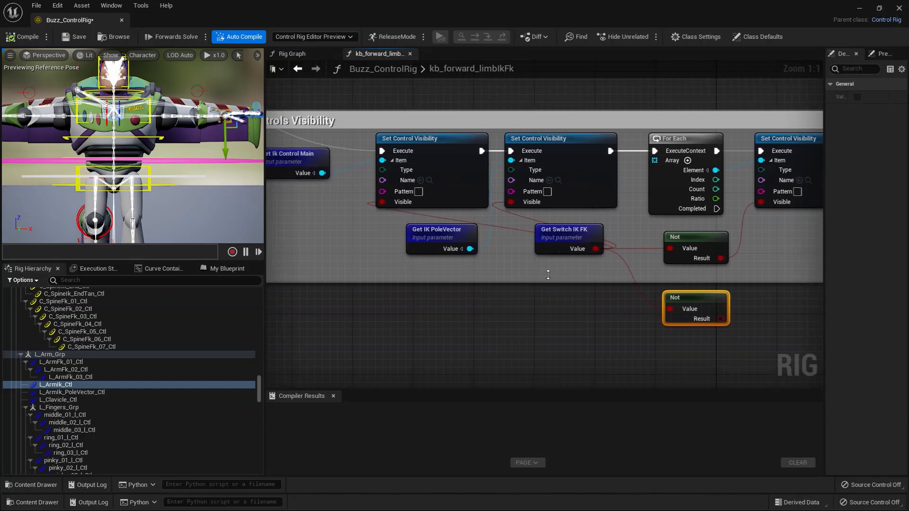
Step: Review how Get Switch IK FK feeds the Visible inputs and delete the second Not node below the group
click(566, 231)
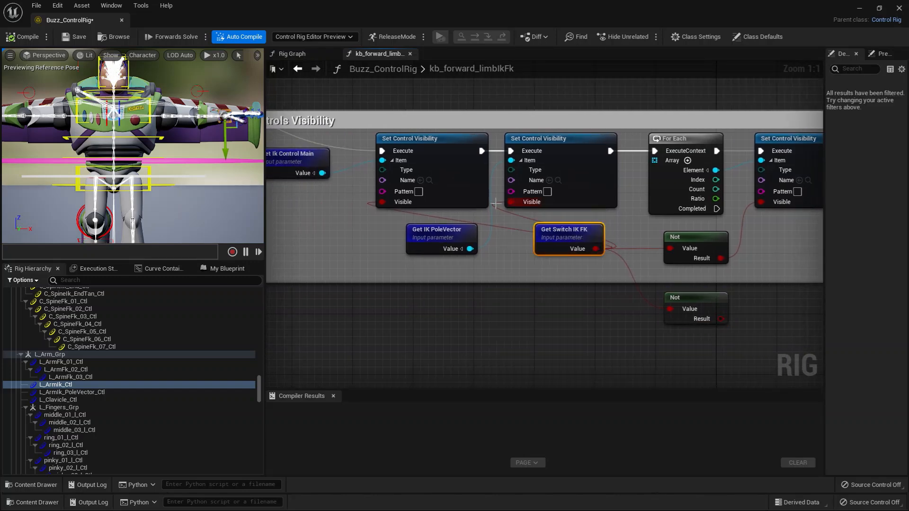
right_drag(603, 244, 487, 234)
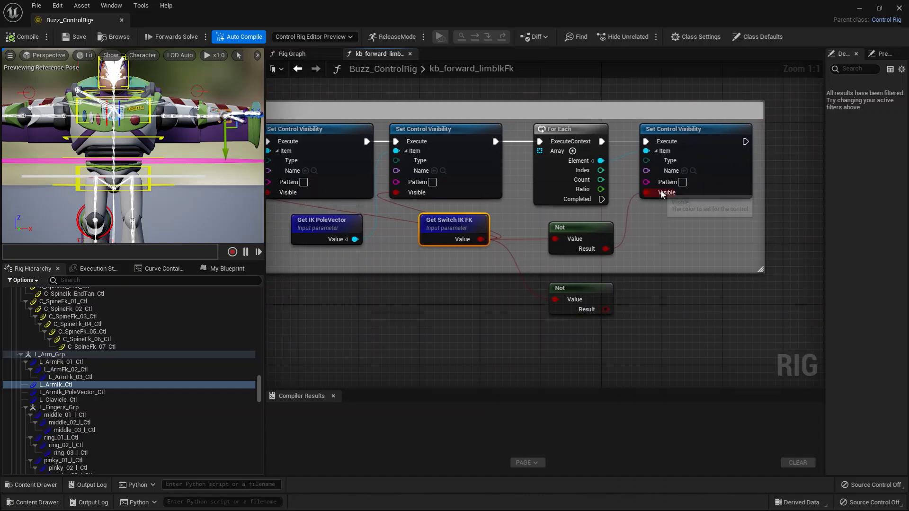
click(593, 289)
key(Delete)
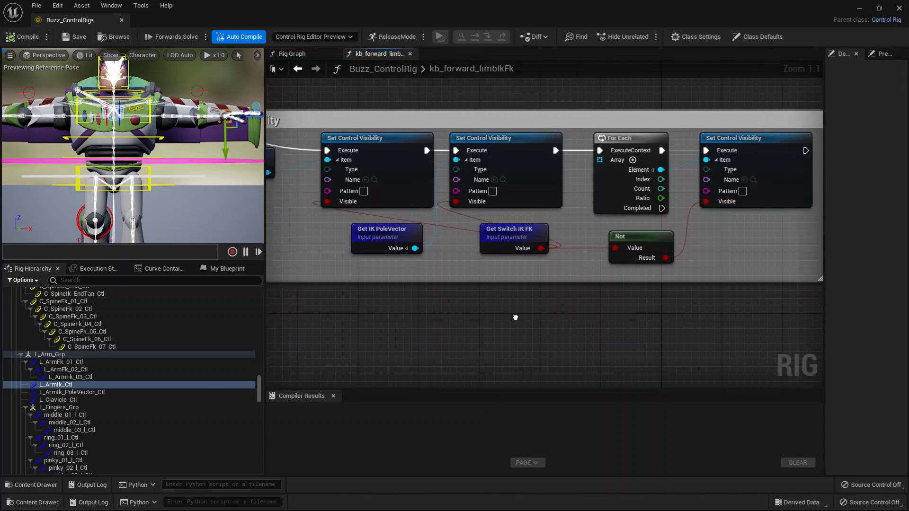
Step: Move Get Switch IK FK back beneath Get Ik Control Main at the start of the Controls Visibility group
scroll(566, 288, down, 2)
drag(560, 250, 360, 251)
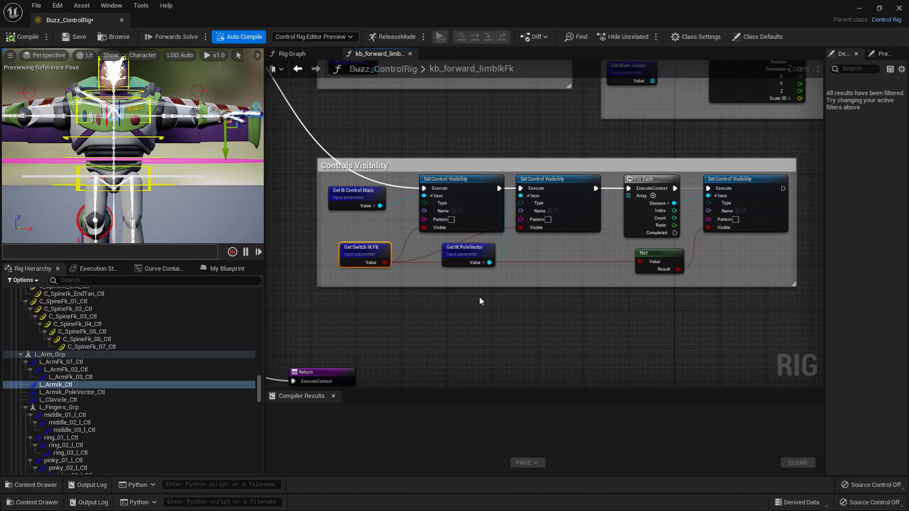
scroll(497, 318, down, 2)
scroll(498, 348, down, 4)
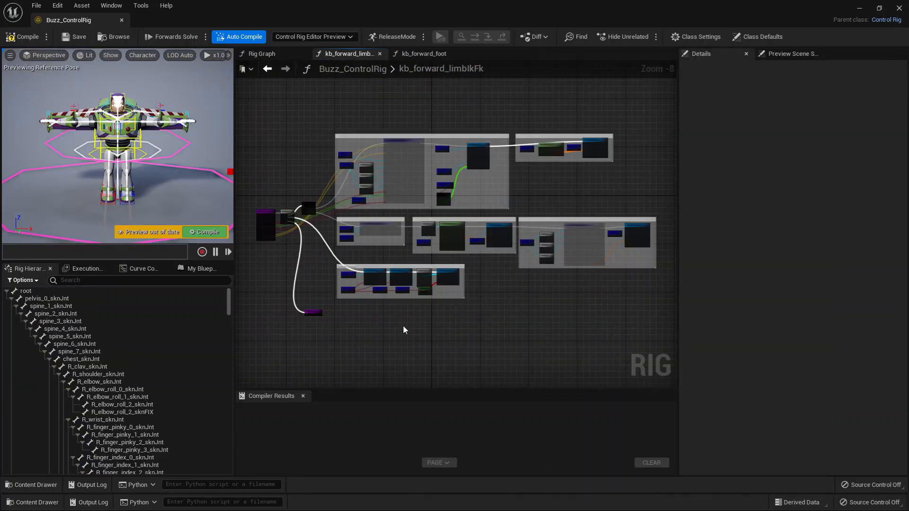
Step: Return from the function to the Rig Graph, widen the graph area by narrowing the details area, and show the forward solve groups
scroll(403, 326, up, 1)
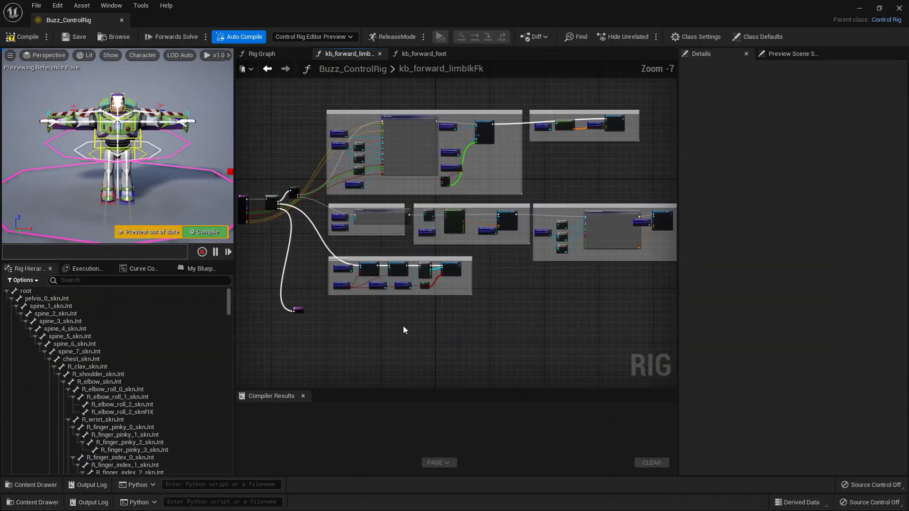
right_drag(402, 325, 417, 345)
scroll(449, 351, down, 1)
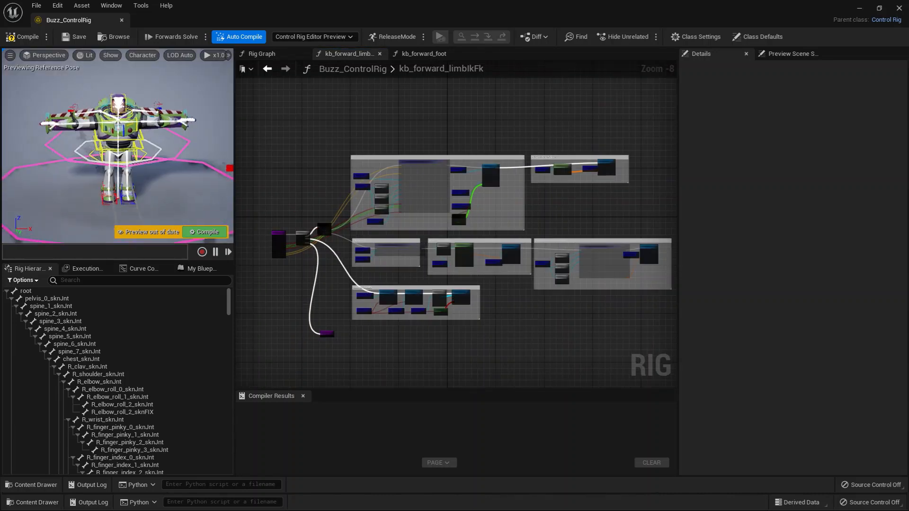
drag(212, 112, 212, 112)
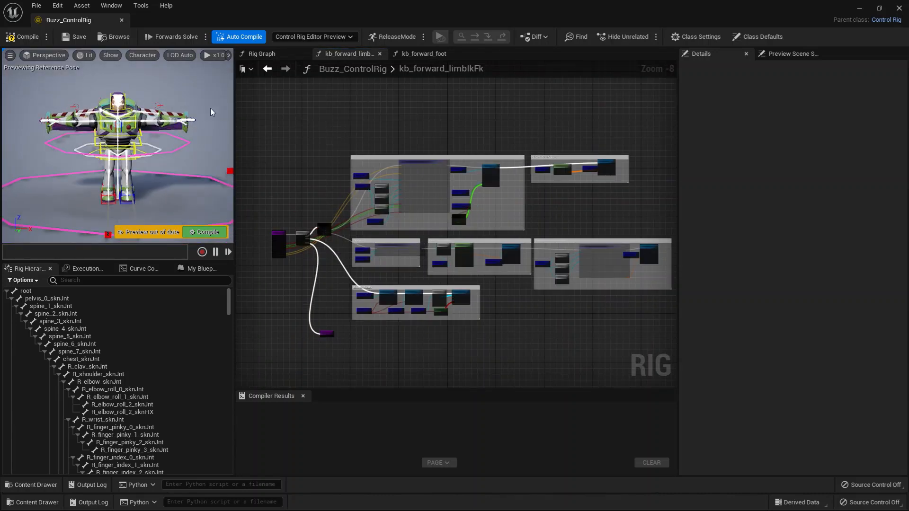
click(323, 72)
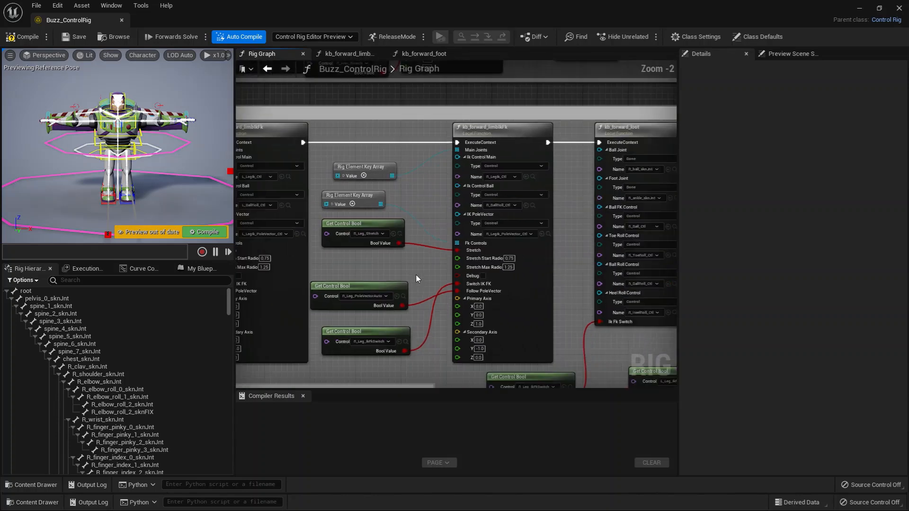
scroll(416, 274, down, 2)
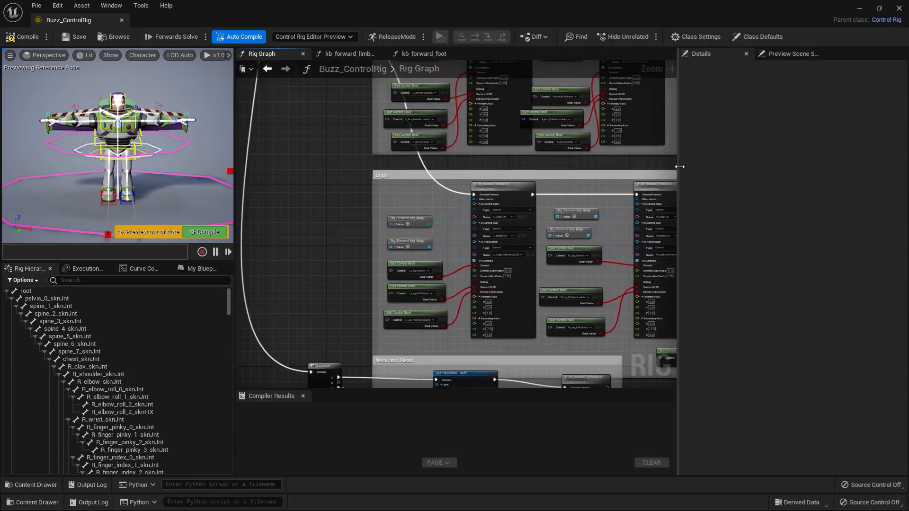
drag(677, 167, 800, 166)
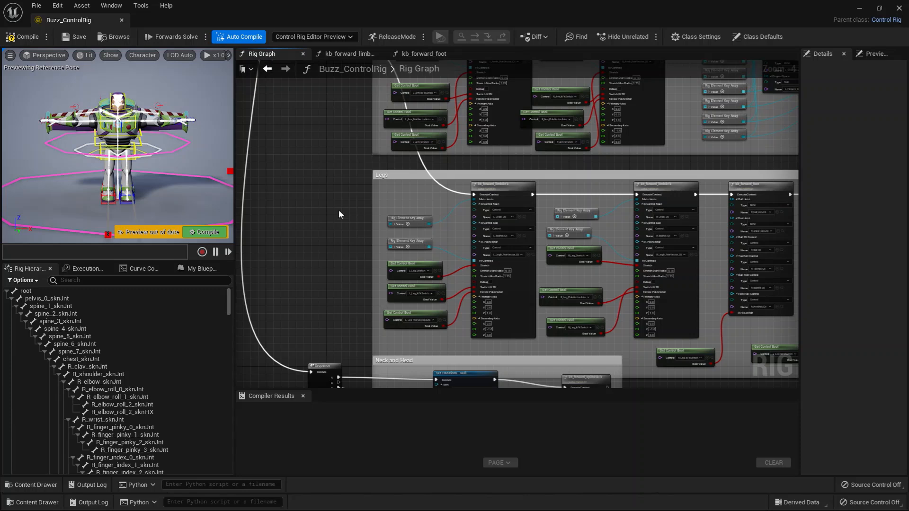
scroll(339, 214, down, 2)
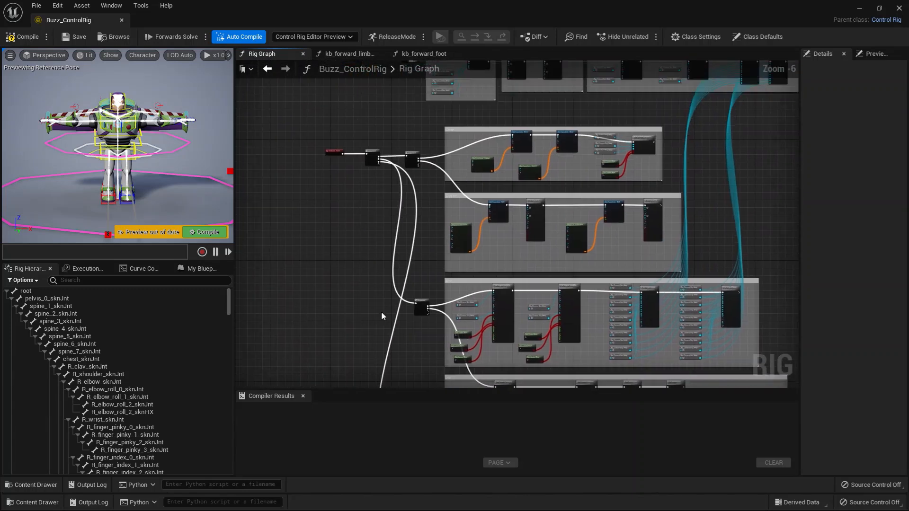
Step: Move the Forwards Solve node slightly farther left of the first Sequence node
scroll(381, 311, up, 4)
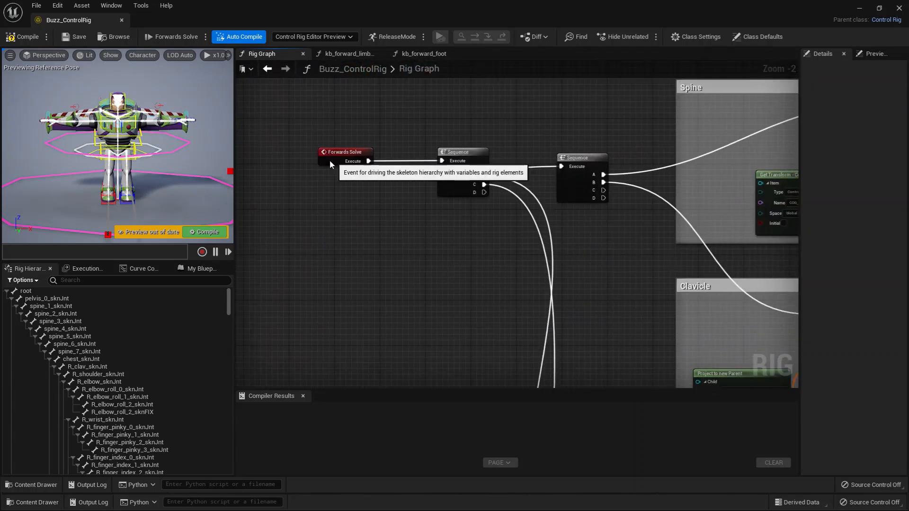
drag(330, 163, 306, 163)
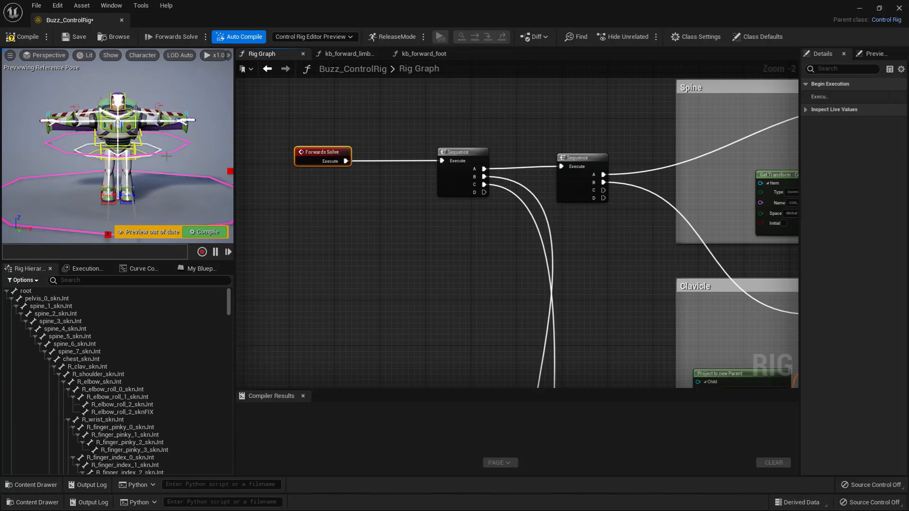
right_drag(487, 314, 395, 251)
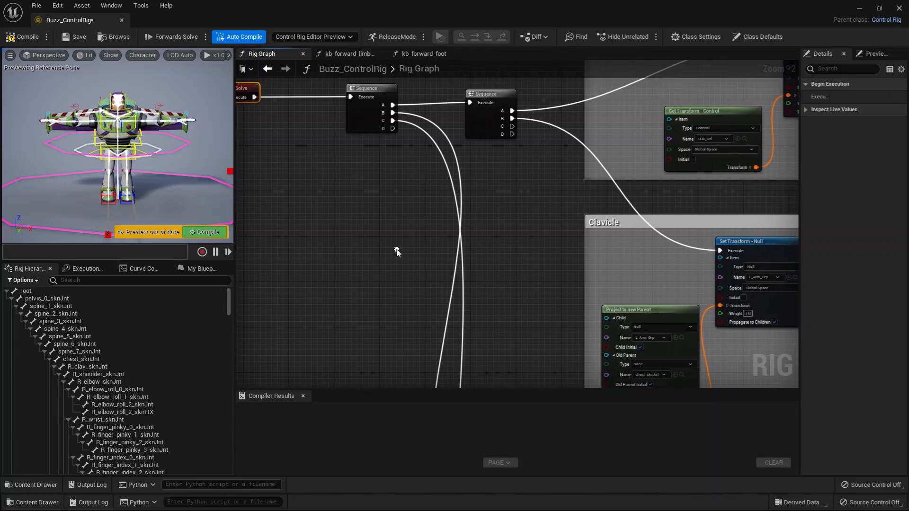
Step: Examine the two kb_forward_limbIkFk nodes in the Legs group and the arrays and Get Control Bool nodes feeding them
right_drag(544, 343, 377, 70)
right_drag(460, 337, 371, 131)
right_drag(377, 312, 334, 113)
scroll(388, 200, up, 2)
scroll(412, 188, down, 1)
scroll(412, 189, down, 1)
right_drag(412, 189, 380, 186)
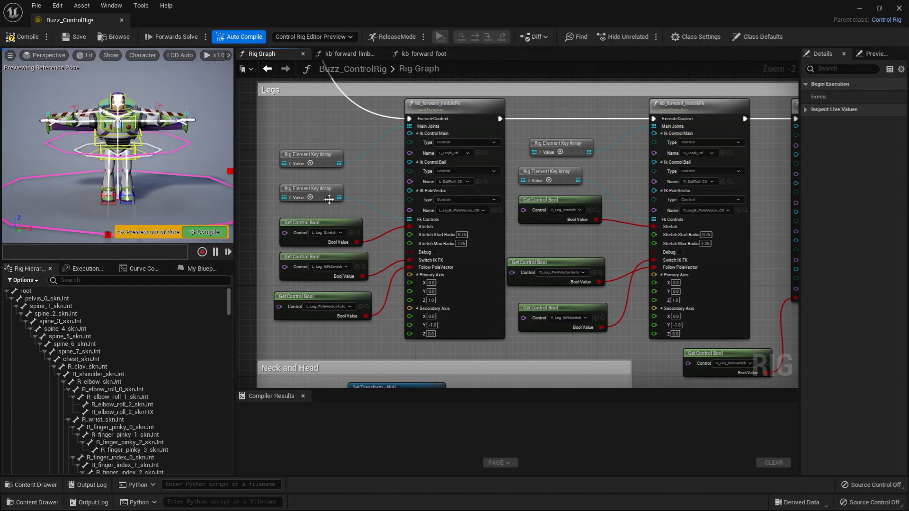
right_drag(593, 140, 560, 143)
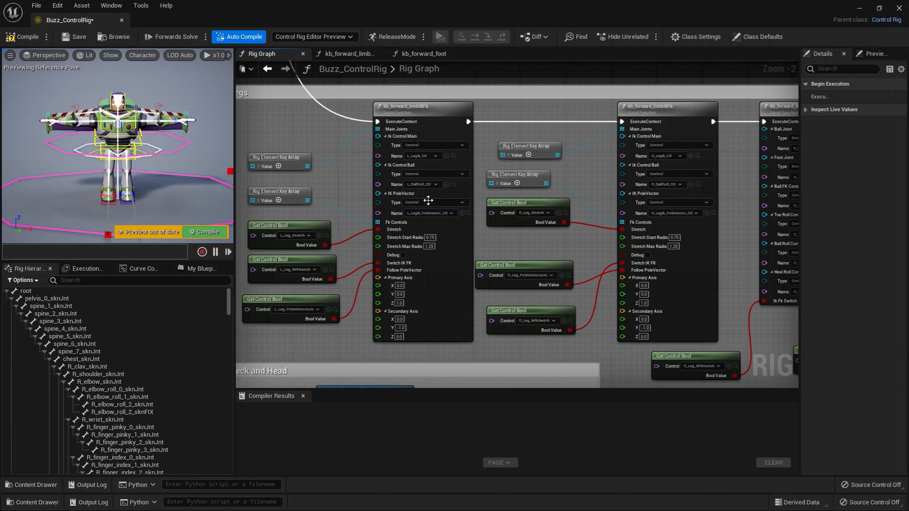
Step: Paste a copy of the left leg's kb_forward_limbIkFk node into the empty space beside the Legs group
click(424, 110)
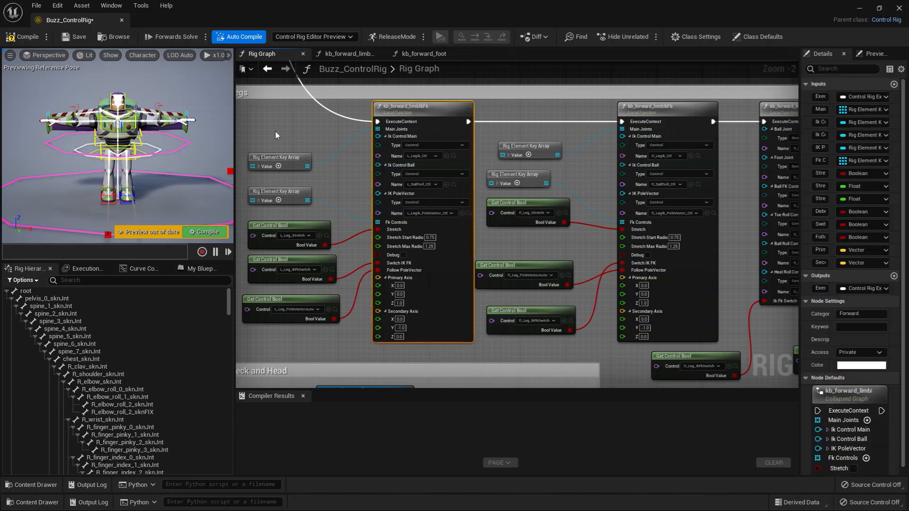
right_drag(276, 135, 547, 161)
click(380, 157)
key(ctrl+v)
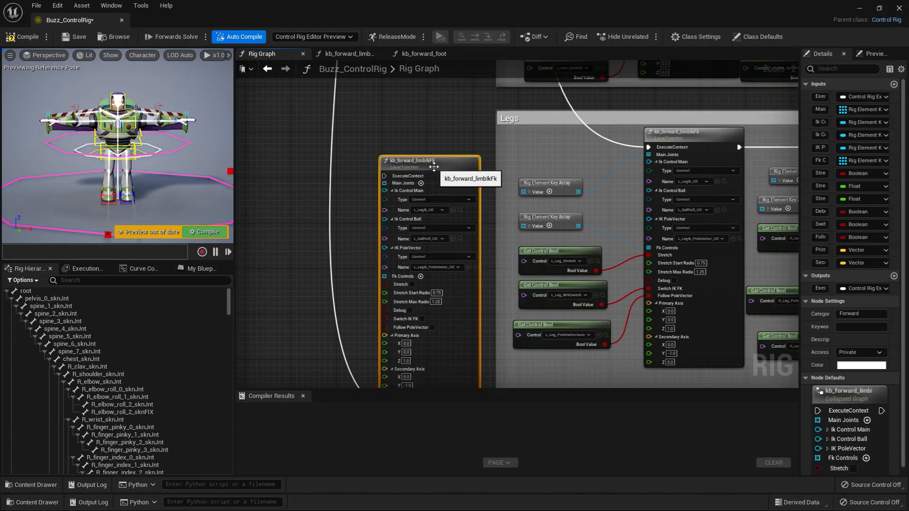
drag(434, 166, 435, 130)
right_drag(371, 158, 409, 156)
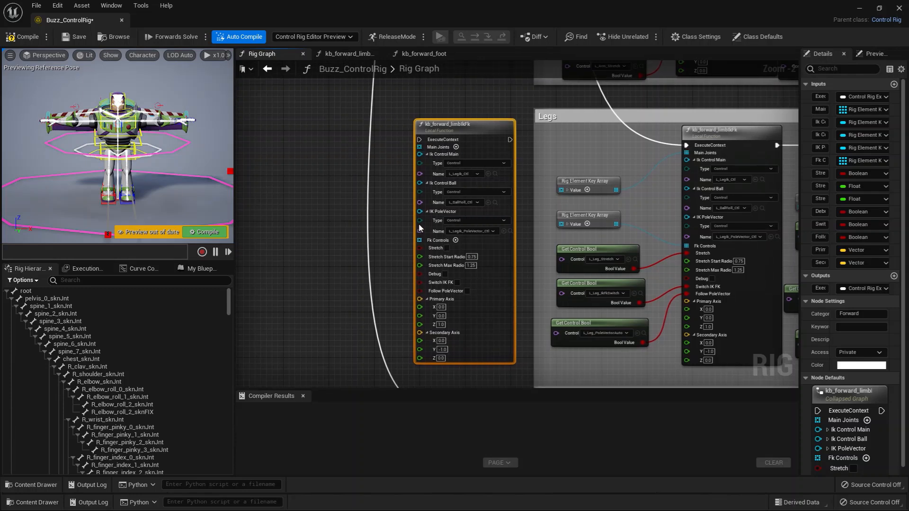
Step: Set the copied node's Ik Control Main to C_HeadFk_Ctl and its Ik Control Ball to C_LowerLip_Ctl
click(473, 173)
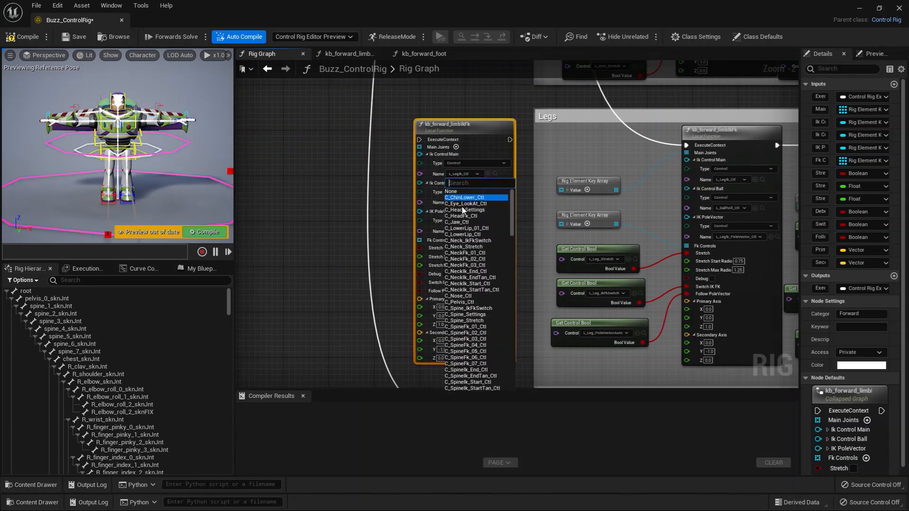
click(466, 216)
click(470, 203)
click(467, 264)
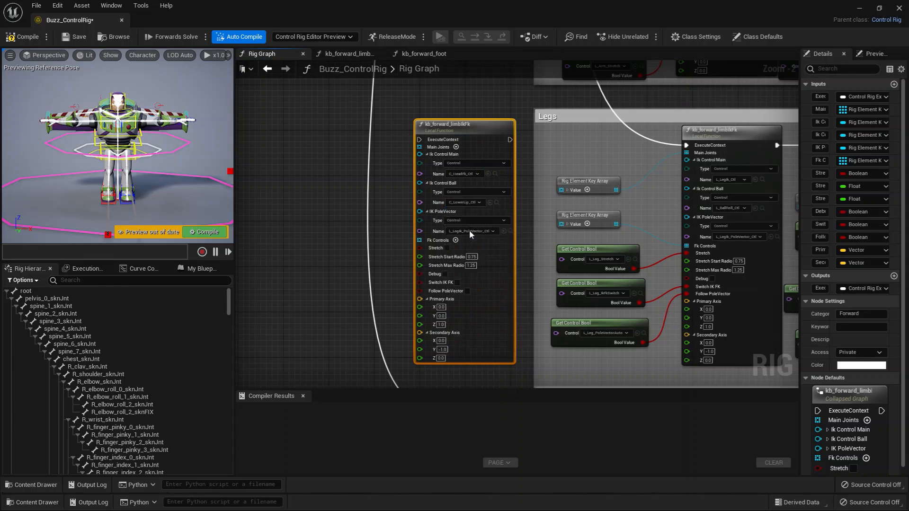
scroll(448, 215, up, 2)
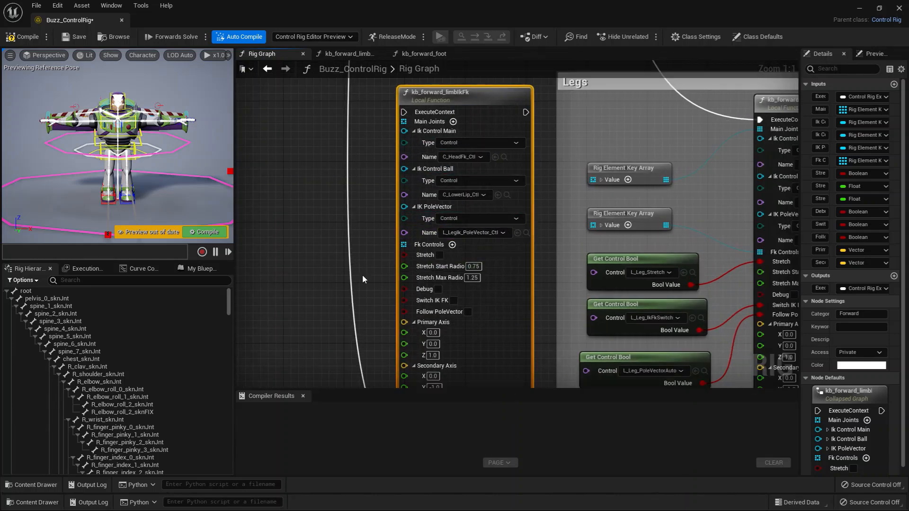
scroll(363, 278, down, 1)
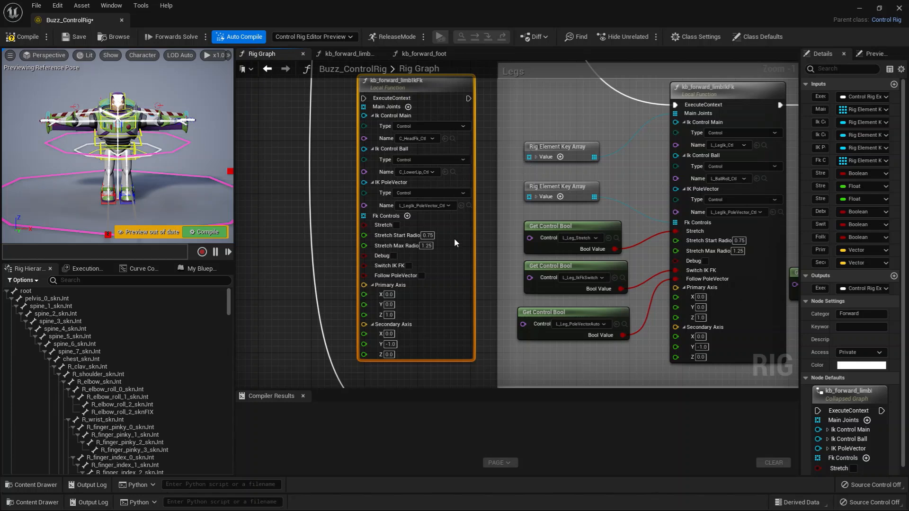
Step: Examine the two kb_forward_foot nodes at the end of the Legs group and their Ik Fk Switch inputs
scroll(453, 177, down, 4)
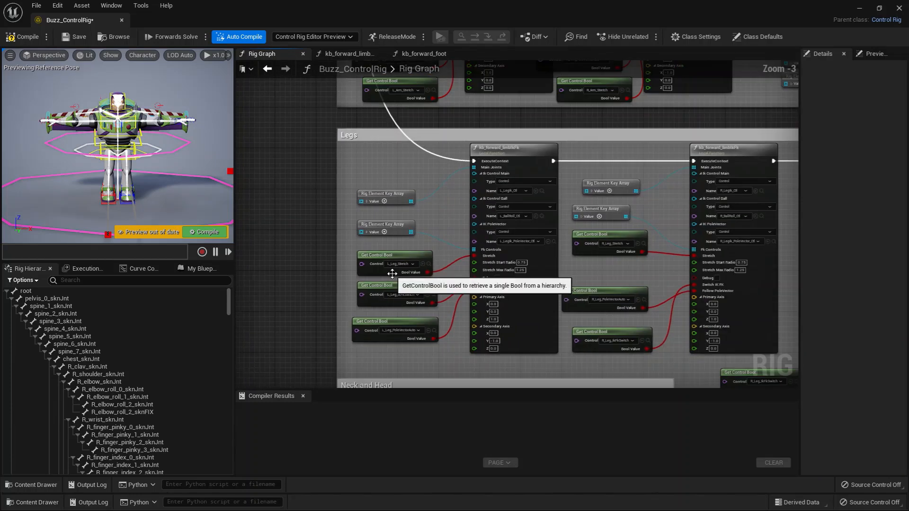
scroll(474, 287, up, 4)
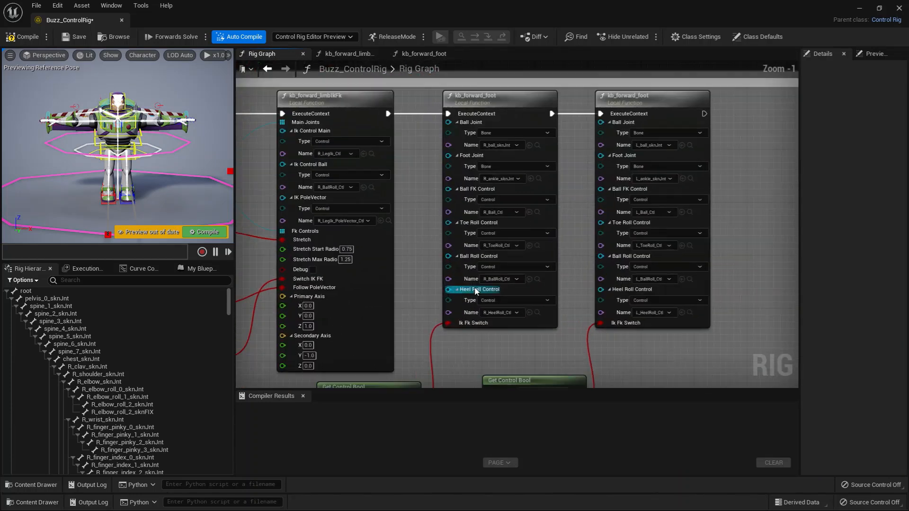
right_drag(407, 293, 446, 352)
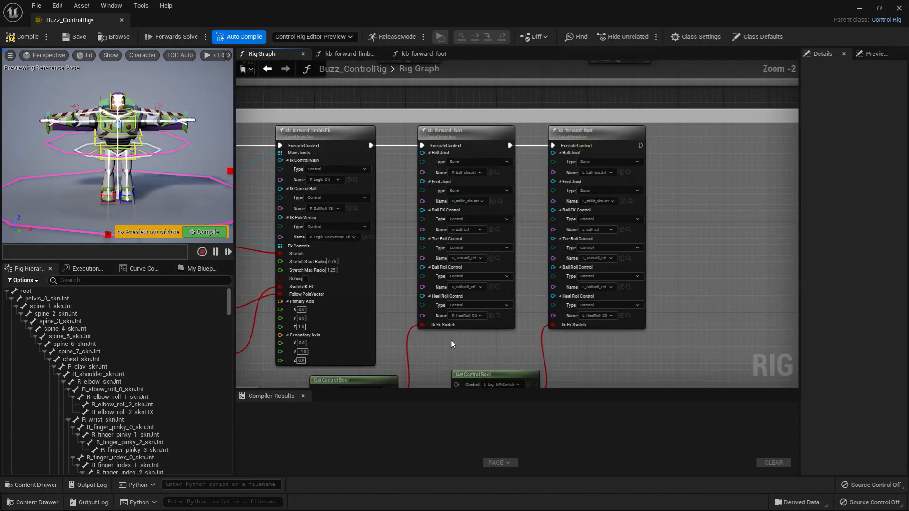
scroll(451, 339, down, 1)
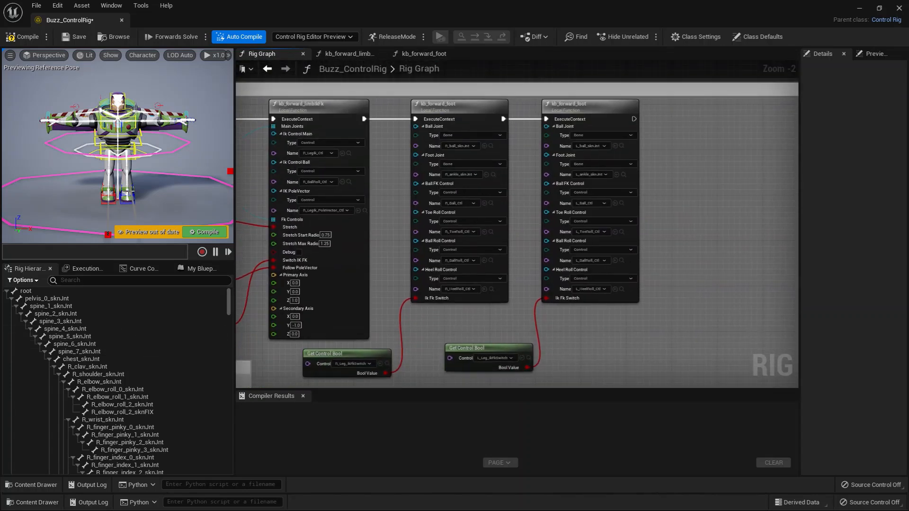
Step: Select R_LegIk_Ctl on the right foot and frame it from the side in the preview
scroll(82, 175, up, 10)
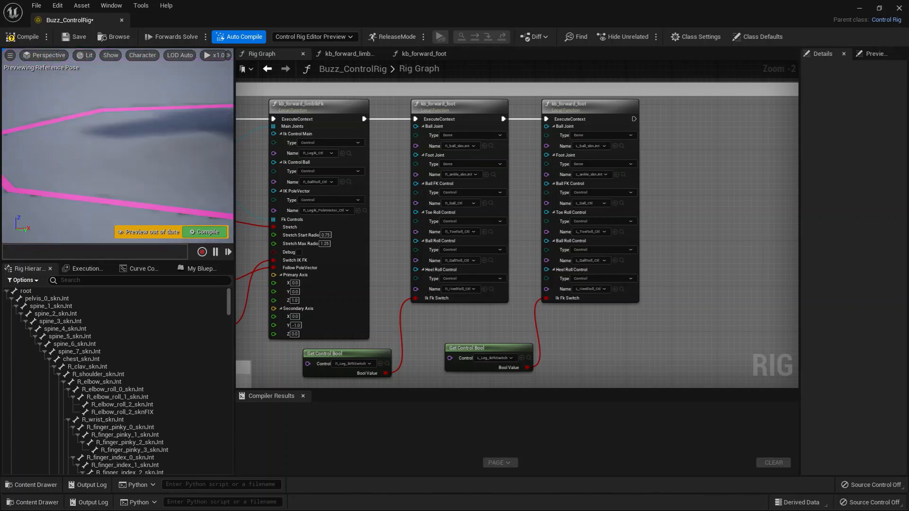
scroll(81, 175, down, 8)
click(100, 190)
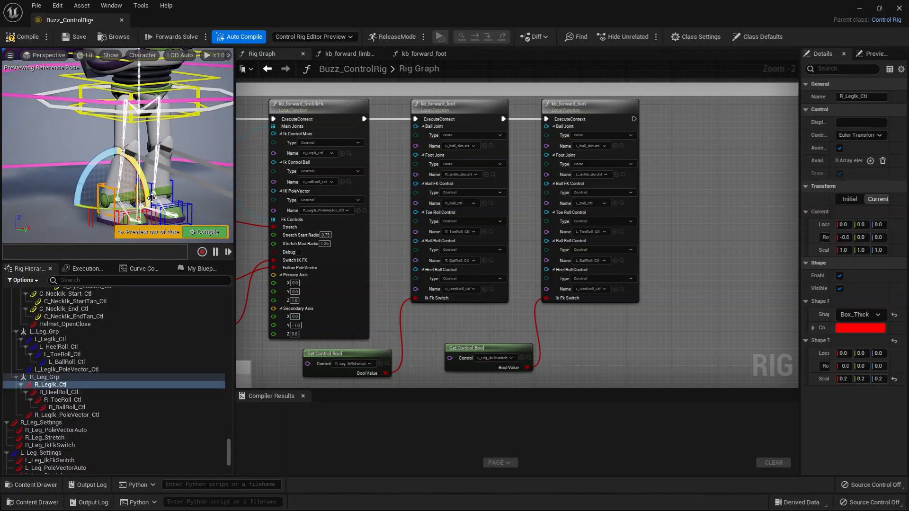
scroll(167, 198, down, 8)
key(f)
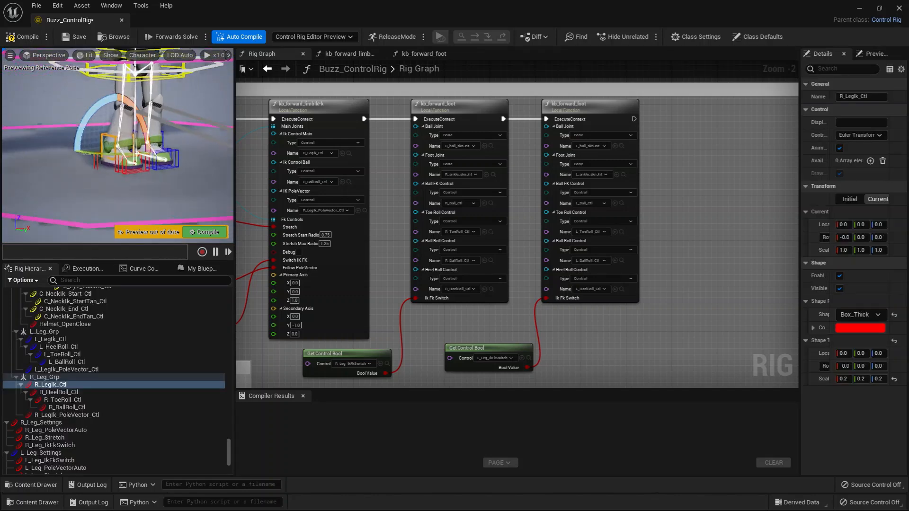
alt+drag(63, 202, 92, 216)
Step: Test-rotate R_LegIk_Ctl and R_HeelRoll_Ctl on the right foot, undoing each rotation
drag(139, 106, 105, 203)
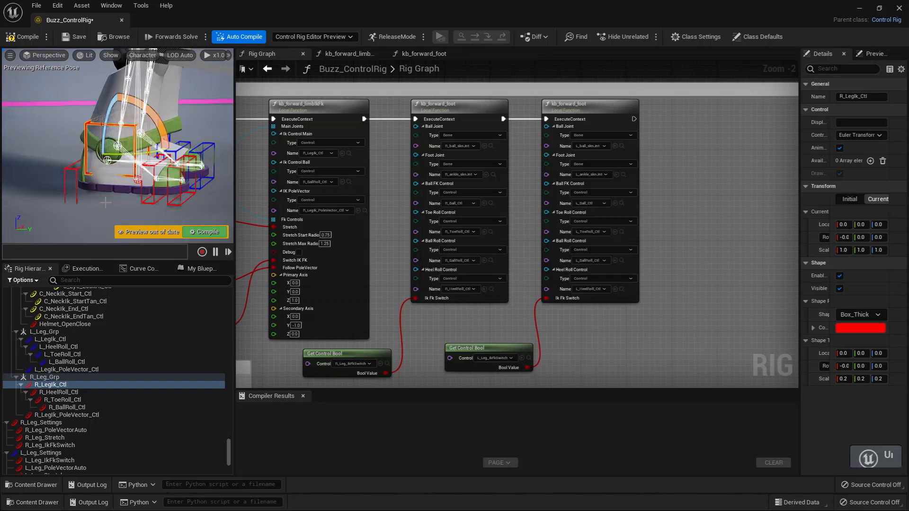
click(66, 169)
drag(129, 174, 233, 213)
key(ctrl+z)
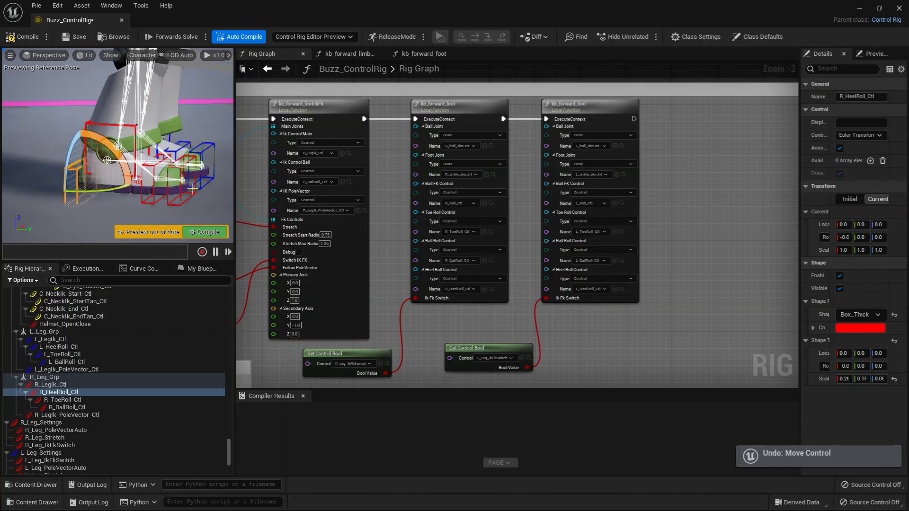
Step: Test-rotate R_ToeRoll_Ctl to roll the right foot about the toe, and undo the rotation
click(185, 203)
drag(195, 138, 215, 217)
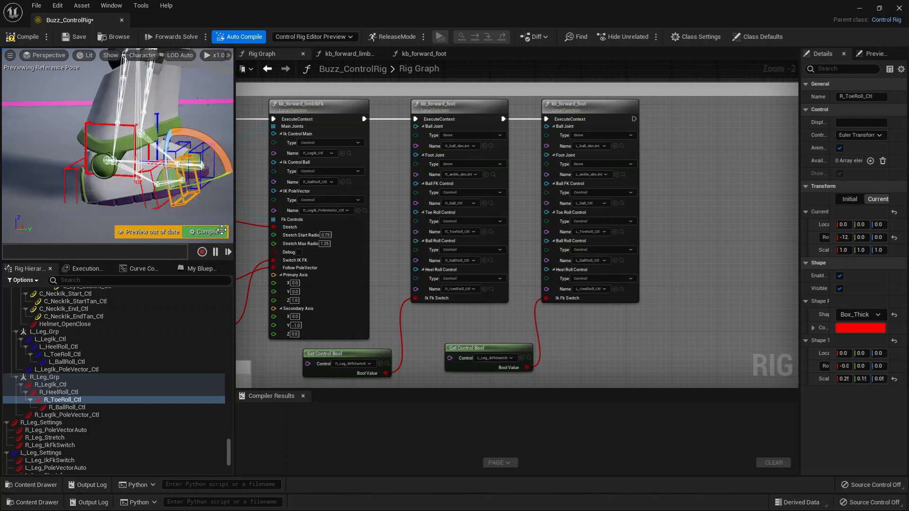
key(ctrl+z)
Step: Test-rotate R_BallRoll_Ctl to lift the right heel about the ball, and undo the rotation
click(62, 408)
drag(209, 156, 208, 216)
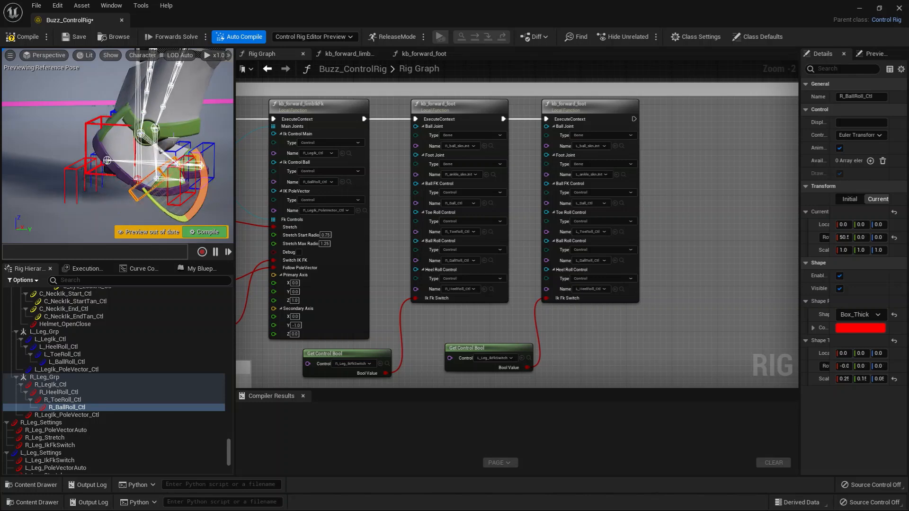
mouse_move(118, 143)
alt+mouse_down()
mouse_move(154, 142)
mouse_move(109, 149)
alt+mouse_up()
key(ctrl+z)
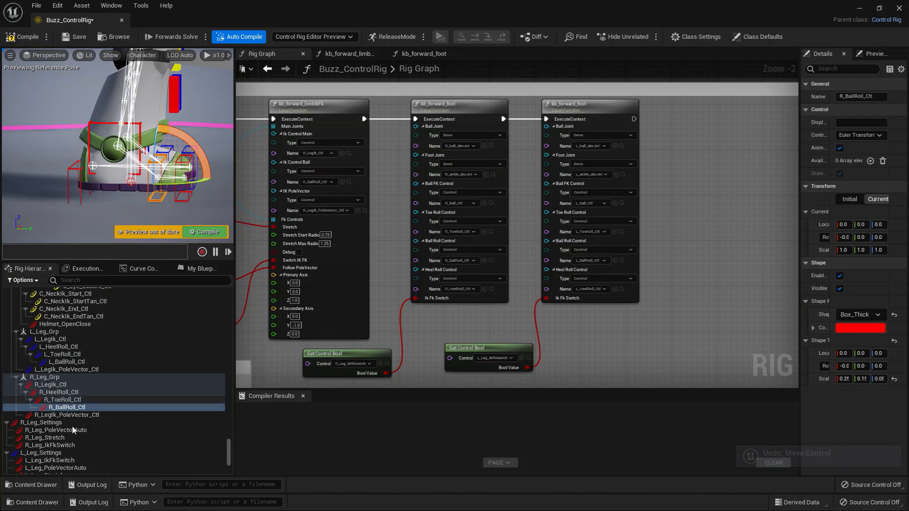
Step: Widen the details area and switch the right leg to FK by turning off the current value of R_Leg_IkFkSwitch
drag(155, 147, 173, 91)
click(173, 92)
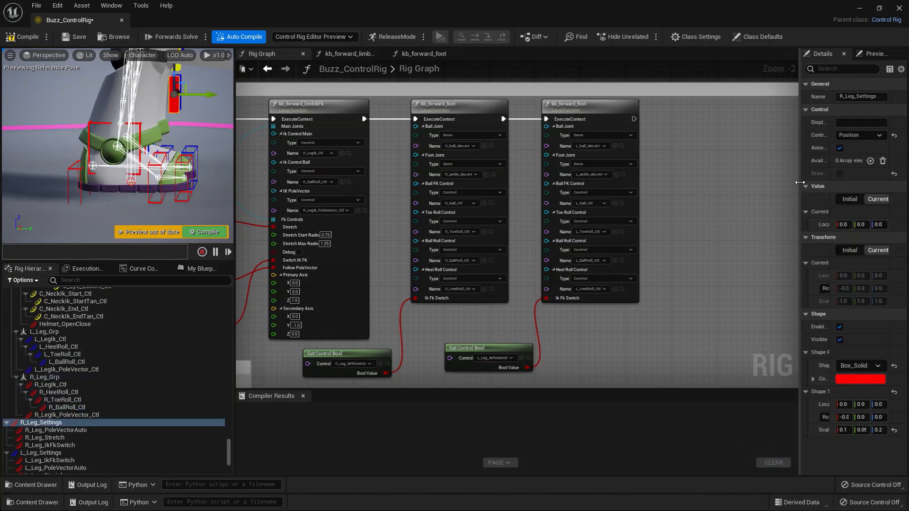
drag(800, 186, 655, 190)
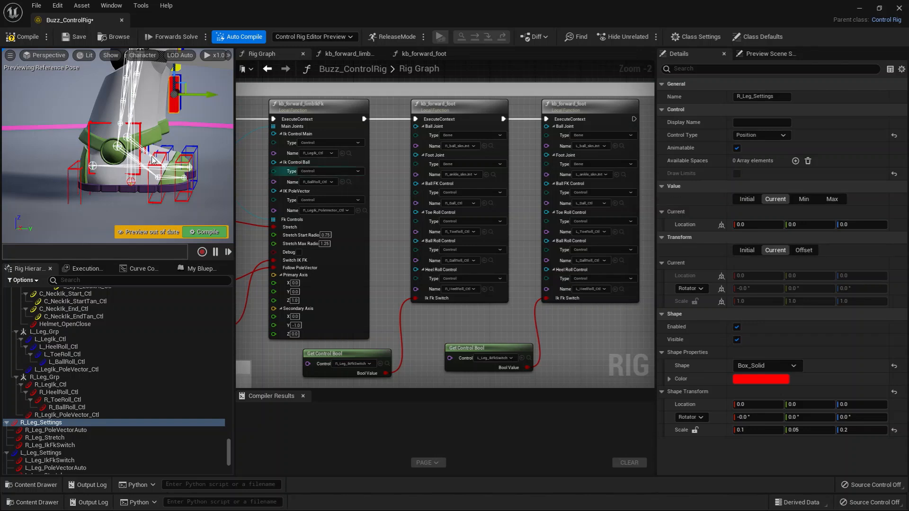
click(55, 430)
click(61, 445)
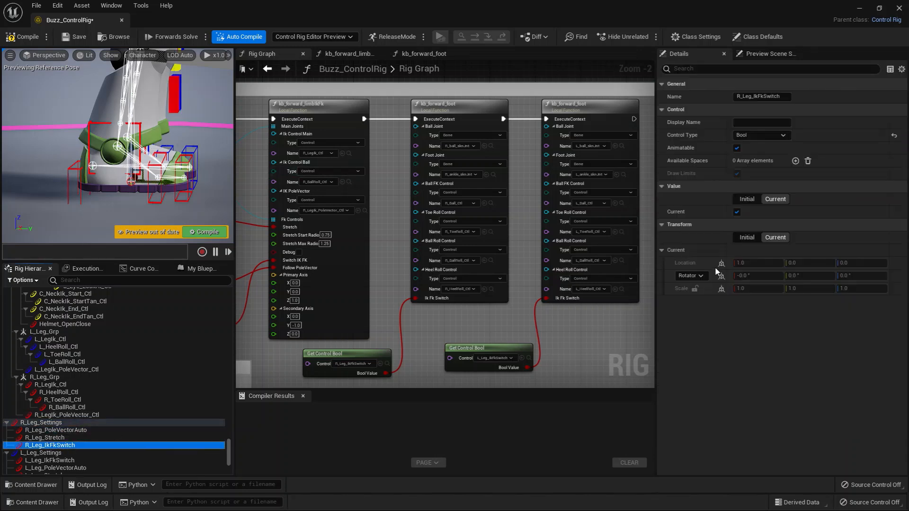
click(737, 212)
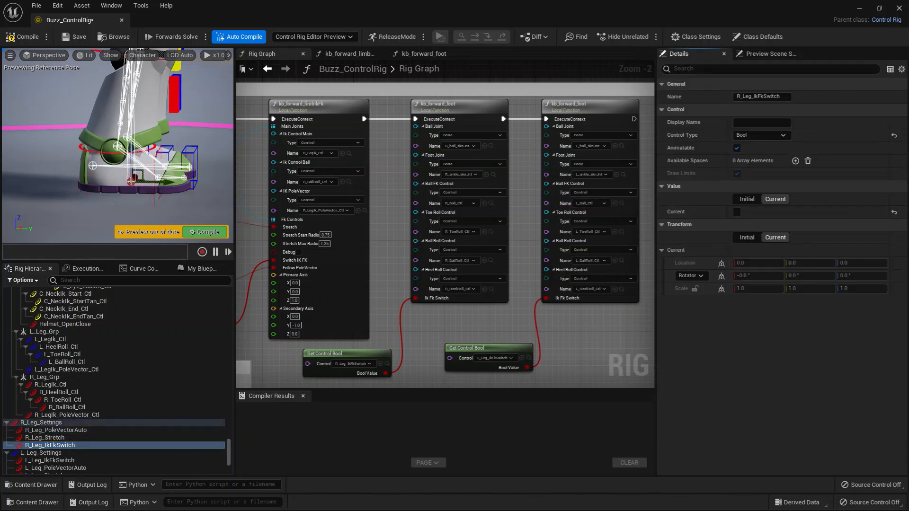
Step: Test-rotate the R_Ball_Ctl control on the right foot in FK mode
click(156, 203)
key(e)
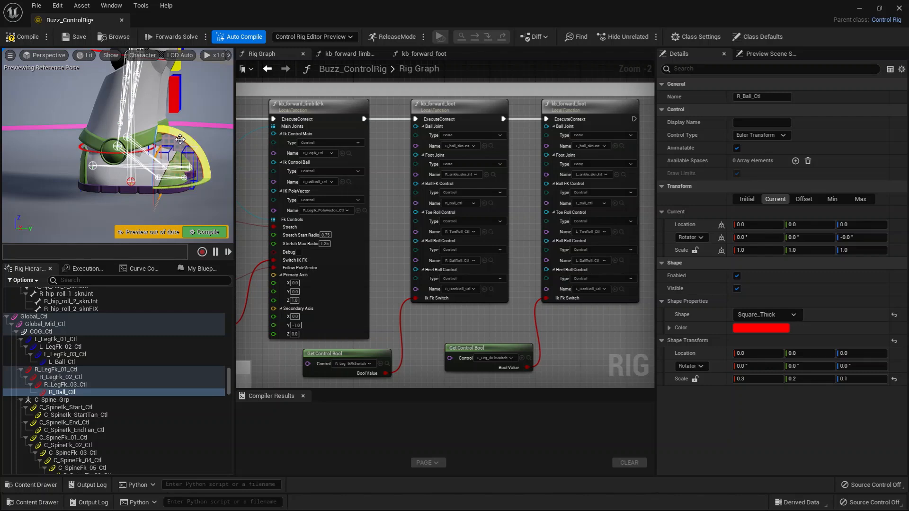
drag(205, 157, 161, 195)
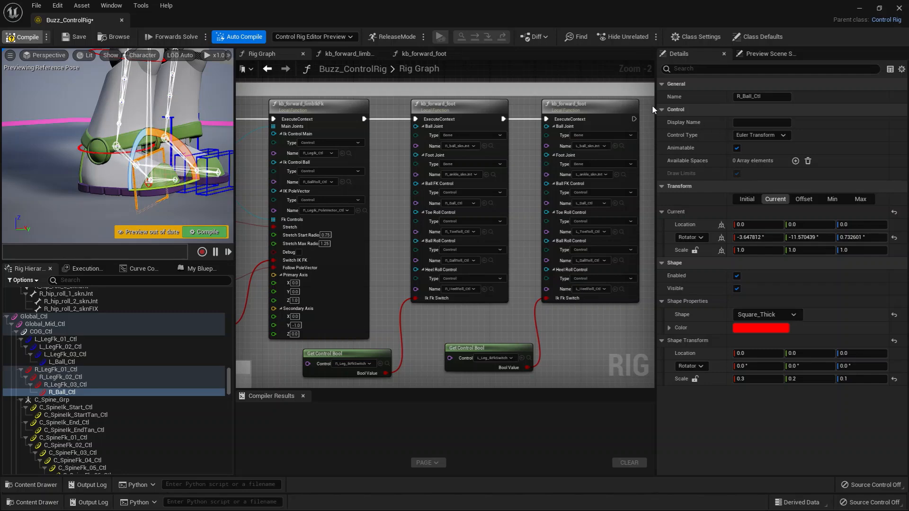
Step: Widen the graph area, select the right foot's kb_forward_foot node, and locate its Ball Joint bone R_ball_sknJnt in the hierarchy
drag(655, 110, 735, 110)
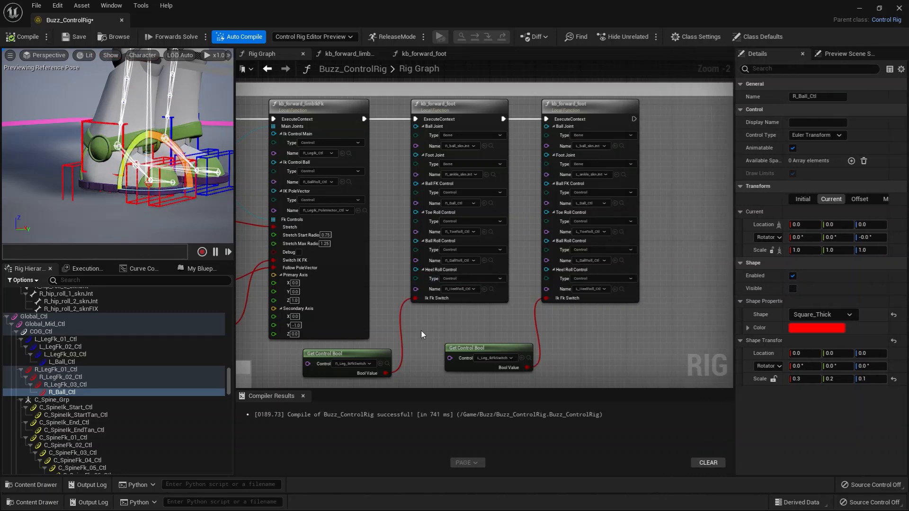
scroll(423, 334, up, 1)
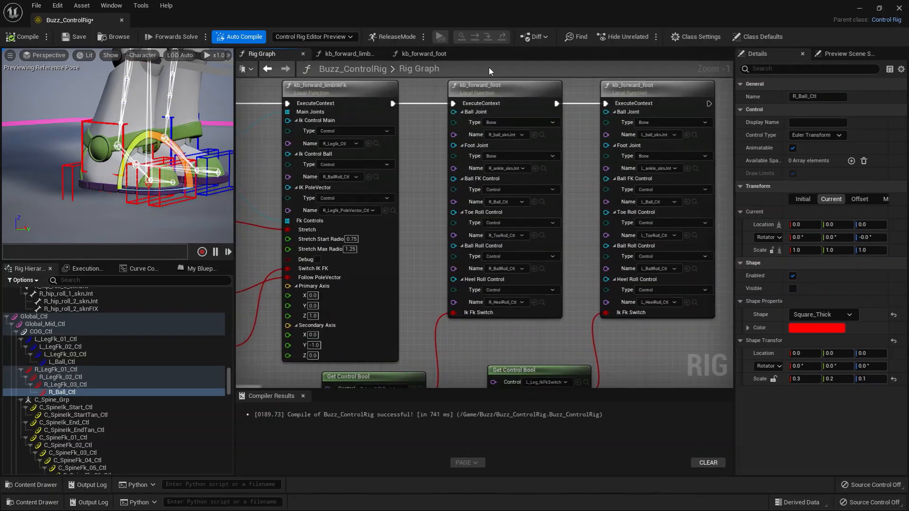
click(488, 88)
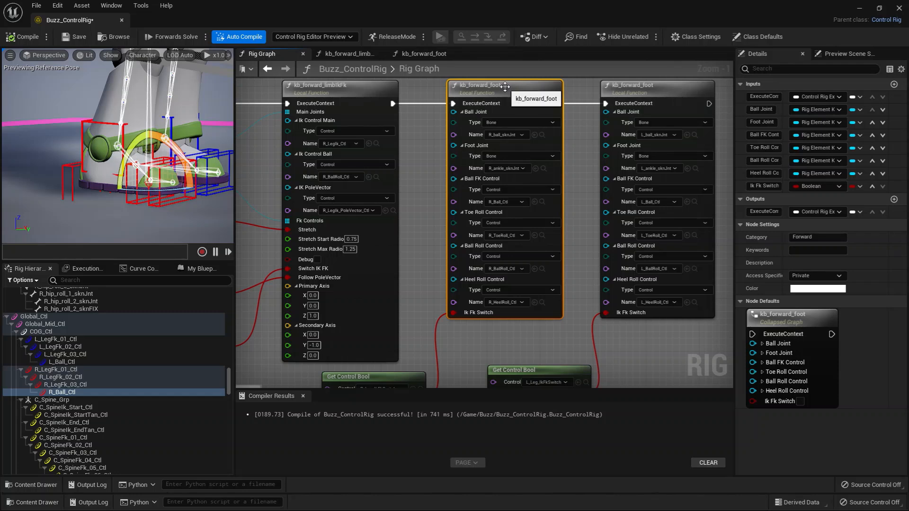
scroll(541, 256, up, 1)
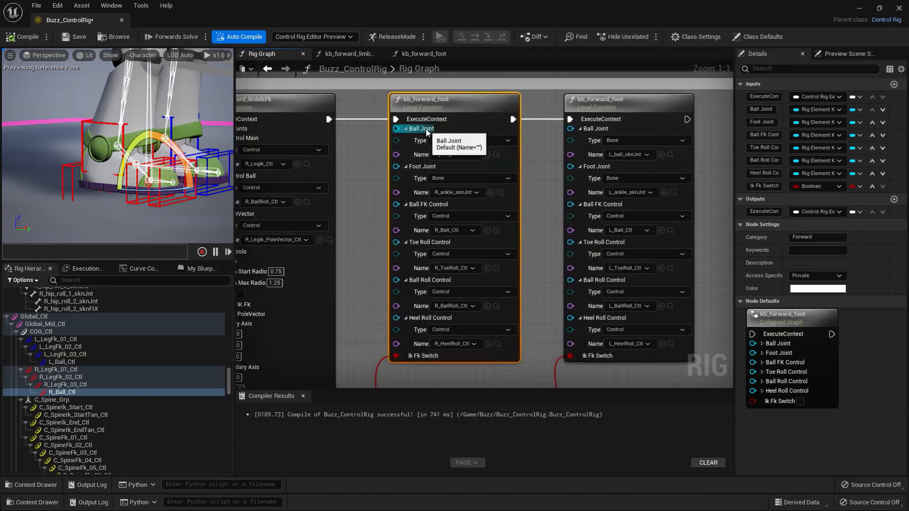
click(497, 154)
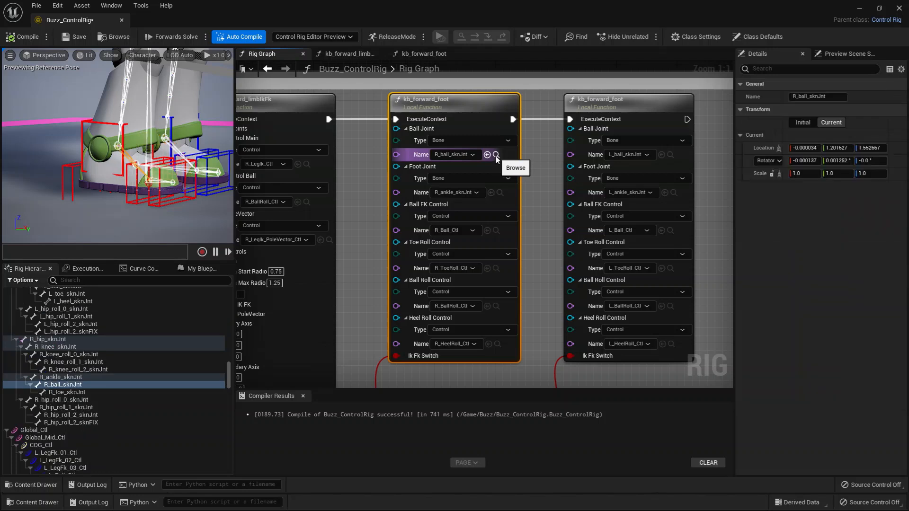
Step: Locate the right foot node's Foot Joint, Ball FK, Toe Roll, Ball Roll and Heel Roll items one by one in the hierarchy
click(500, 195)
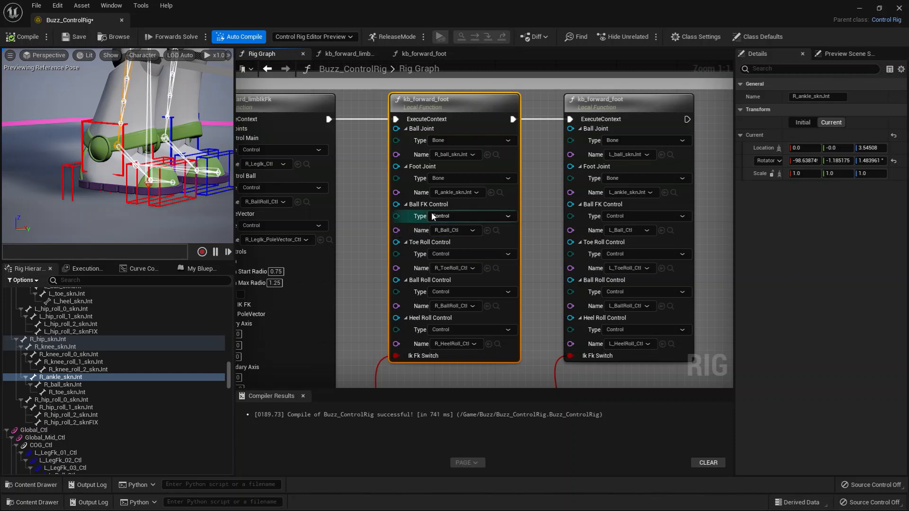
click(496, 230)
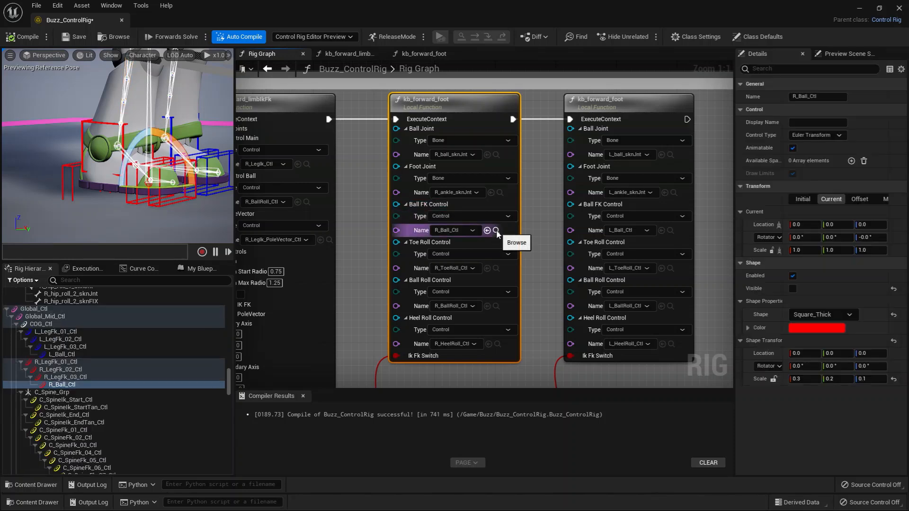
click(496, 269)
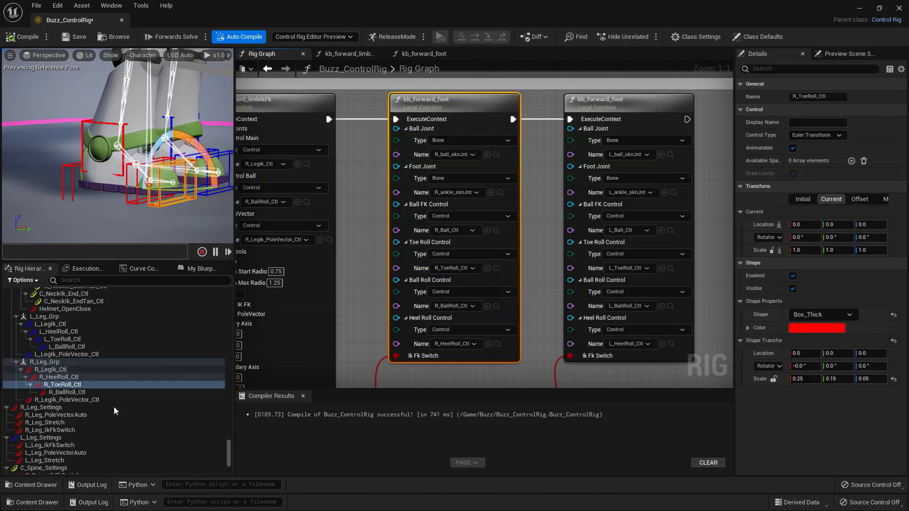
click(496, 306)
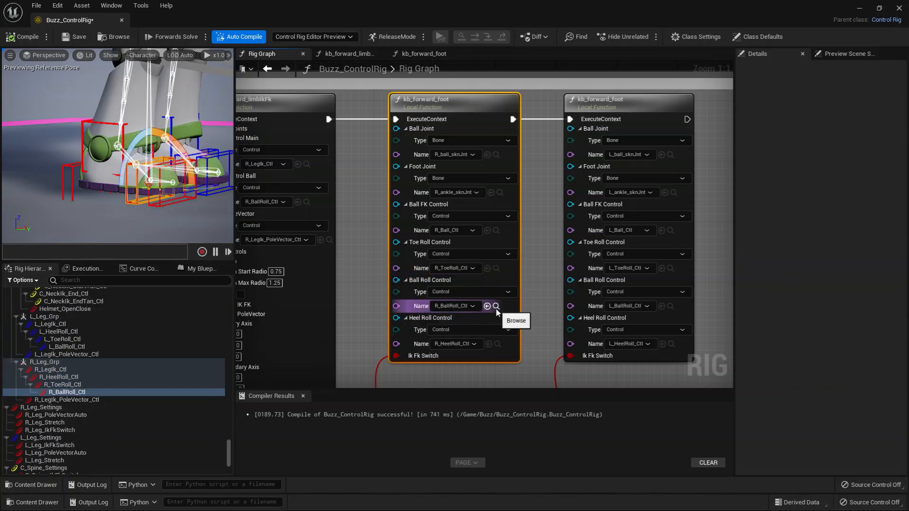
click(497, 345)
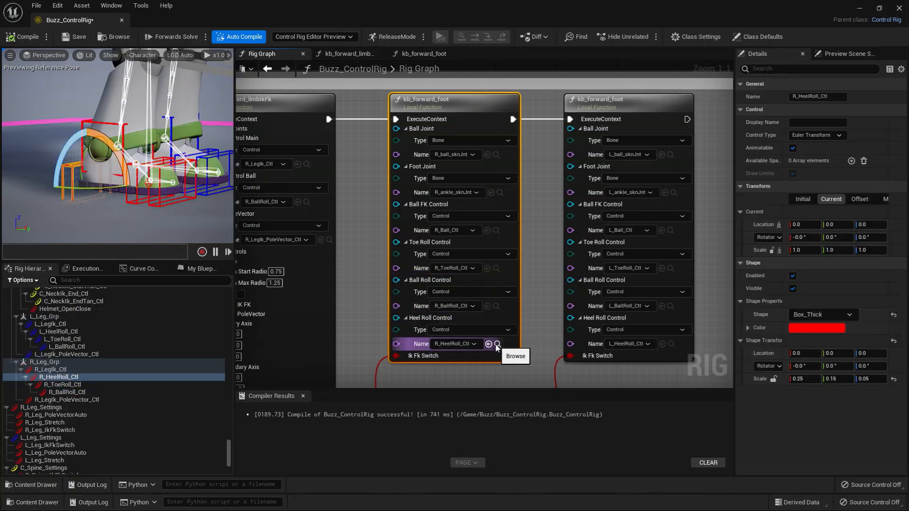
Step: Select the right heel, toe and ball roll controls together to inspect them from the side, and select their parent R_LegIk_Ctl
shift+click(62, 393)
alt+drag(116, 225, 200, 220)
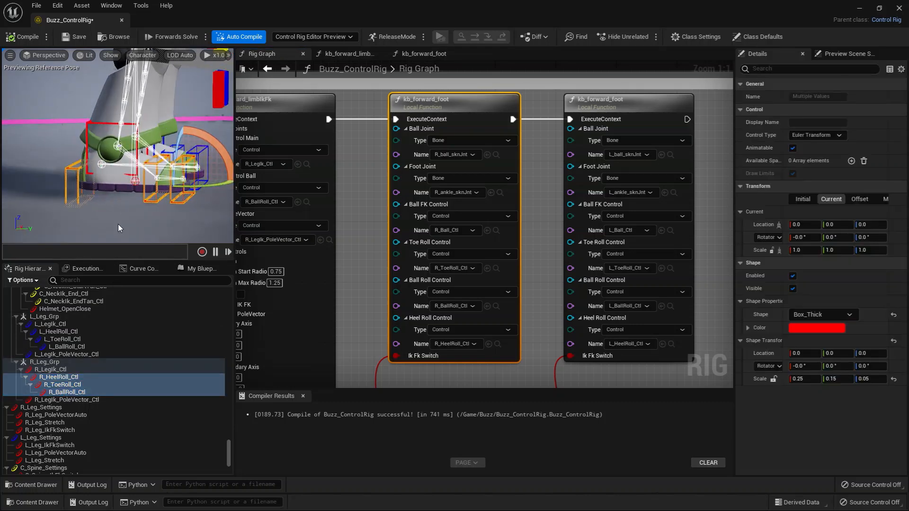
click(62, 370)
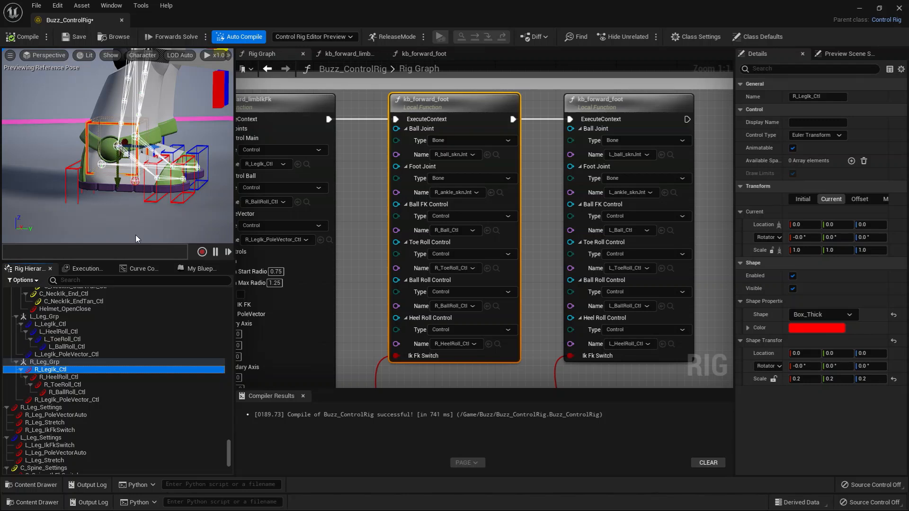
Step: Shift the right leg's Get Control Bool node slightly and locate its R_Leg_IkFkSwitch control in the hierarchy
right_drag(469, 370, 427, 273)
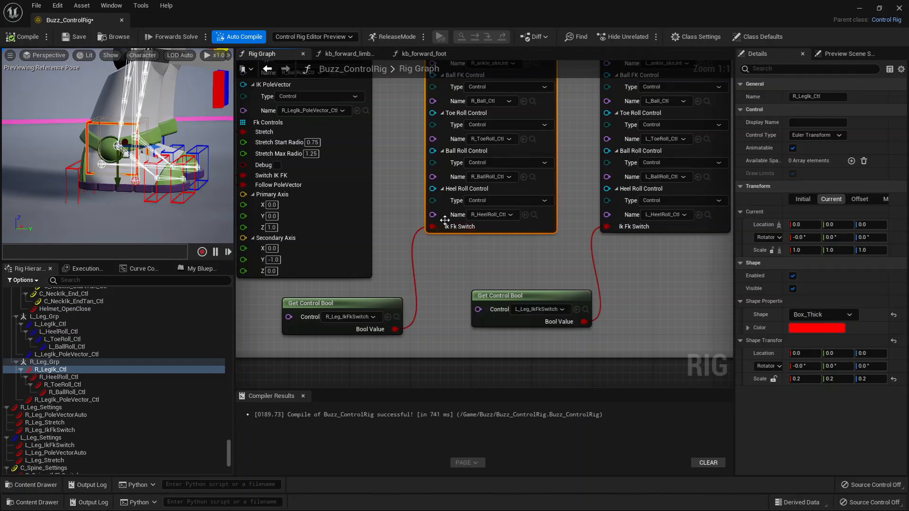
drag(395, 319, 387, 320)
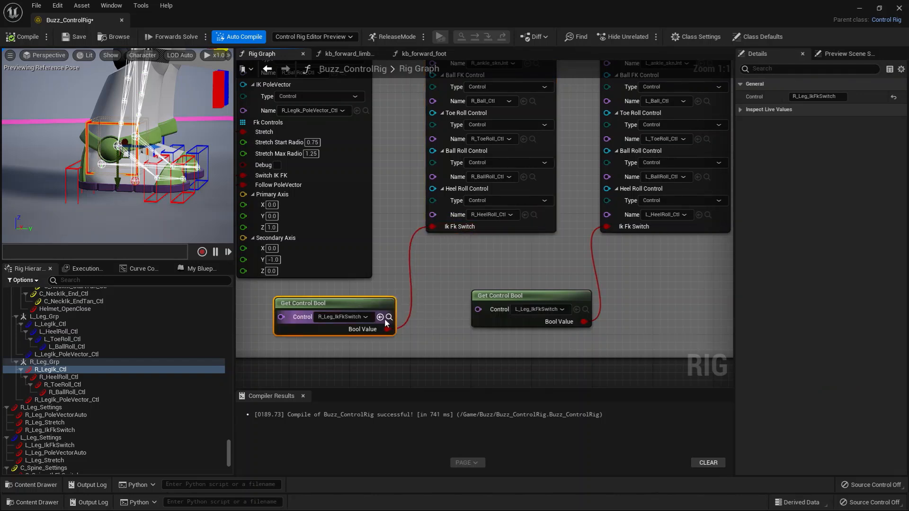
click(388, 317)
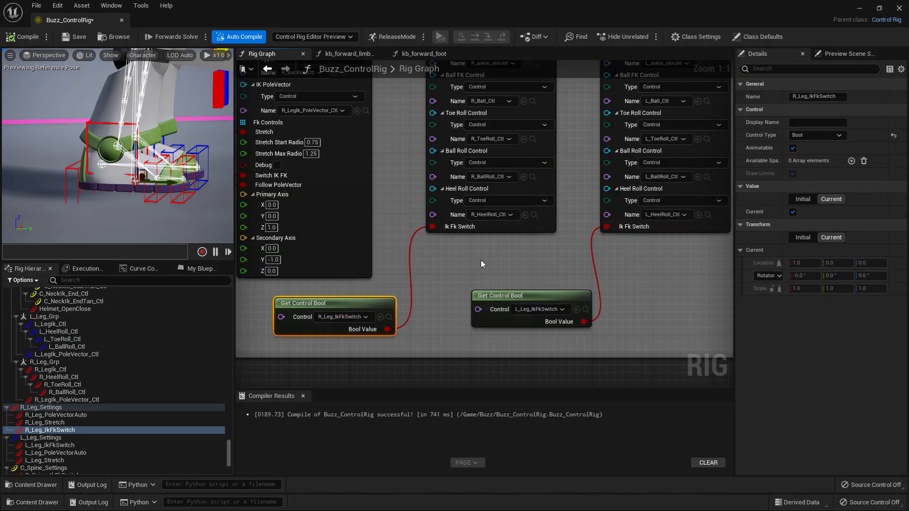
Step: Open the right foot's kb_forward_foot function and move its Entry node up and away from the Sequence node
right_drag(482, 264, 447, 379)
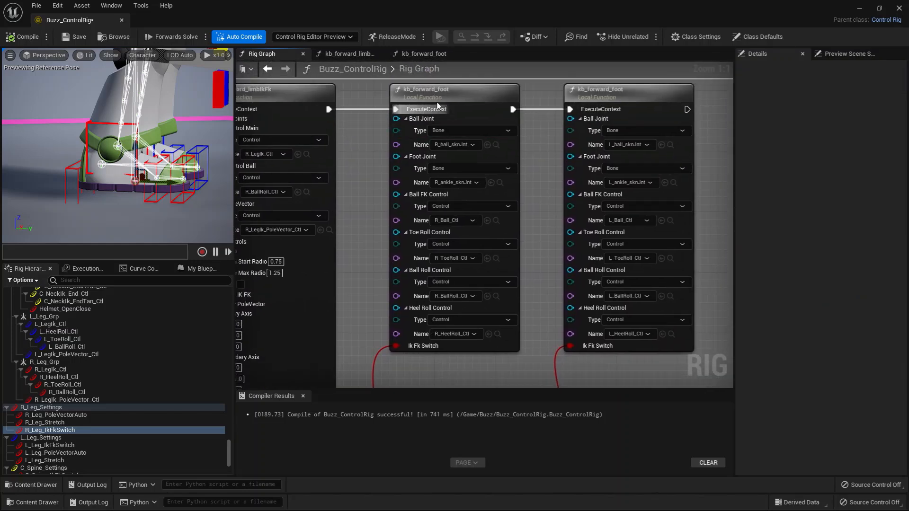
double_click(426, 98)
scroll(360, 209, up, 2)
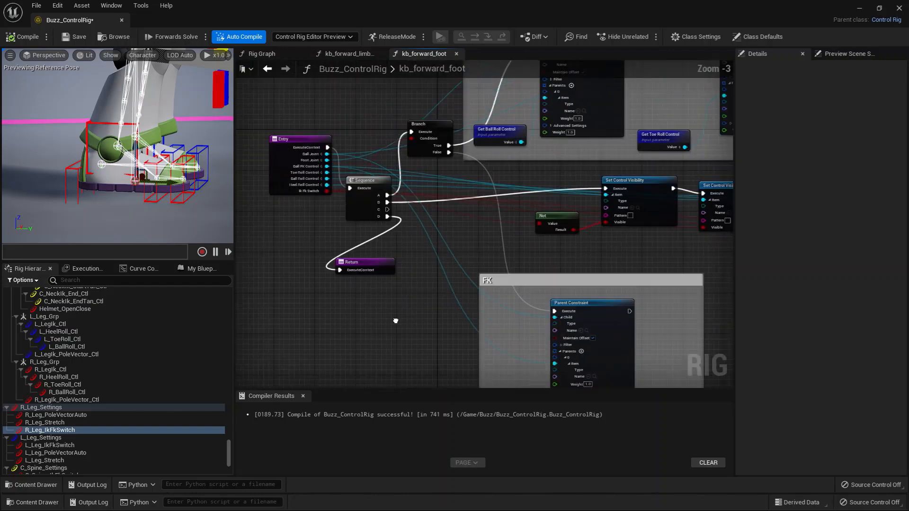
click(379, 205)
drag(328, 198, 415, 110)
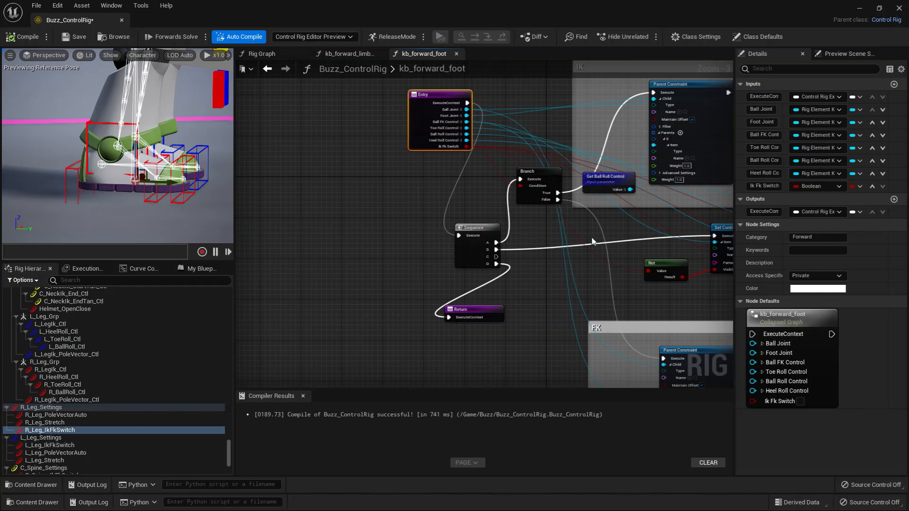
scroll(592, 242, up, 1)
scroll(459, 289, down, 1)
scroll(459, 289, up, 1)
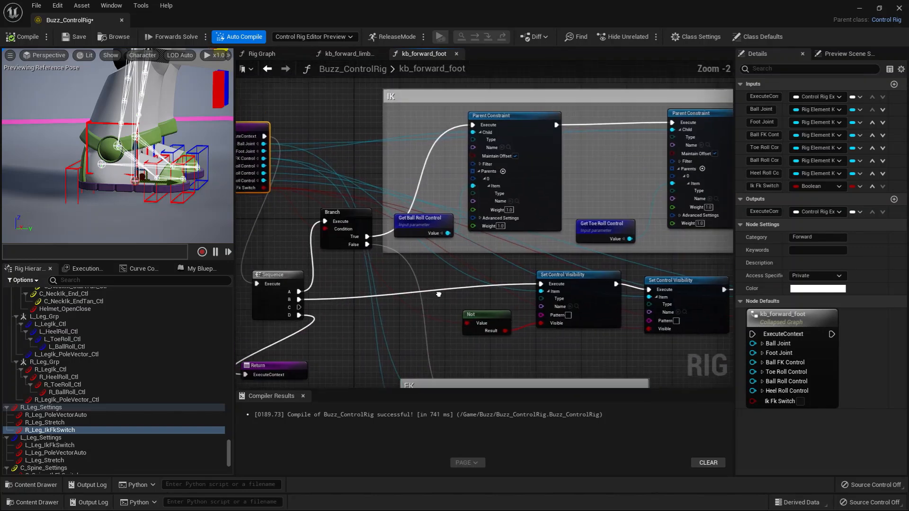
right_drag(439, 294, 452, 331)
right_drag(259, 194, 341, 173)
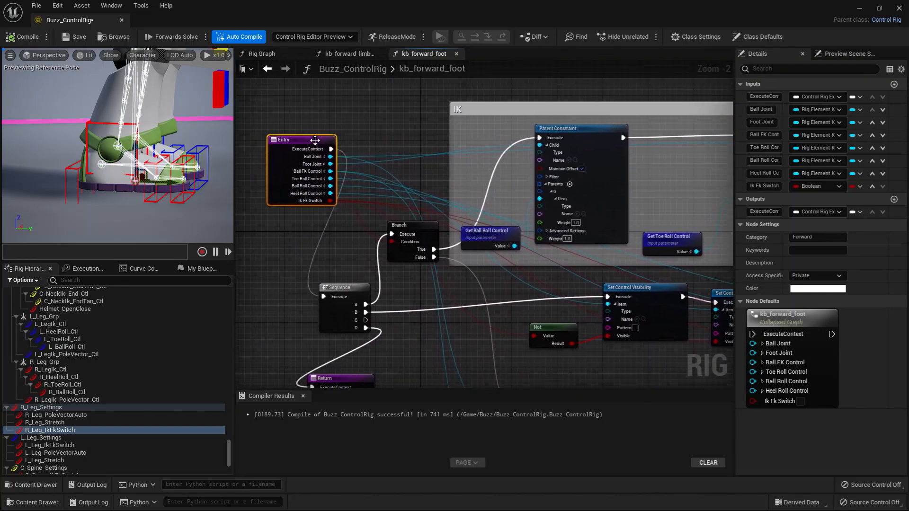
Step: Rearrange the function's start by placing Entry directly before Sequence, moving Return lower, and repositioning the Branch node driven by Ik Fk Switch
drag(331, 152, 280, 288)
right_drag(380, 331, 366, 163)
drag(366, 162, 341, 156)
drag(362, 211, 408, 318)
right_drag(376, 127, 358, 294)
drag(414, 232, 408, 214)
right_drag(421, 205, 500, 165)
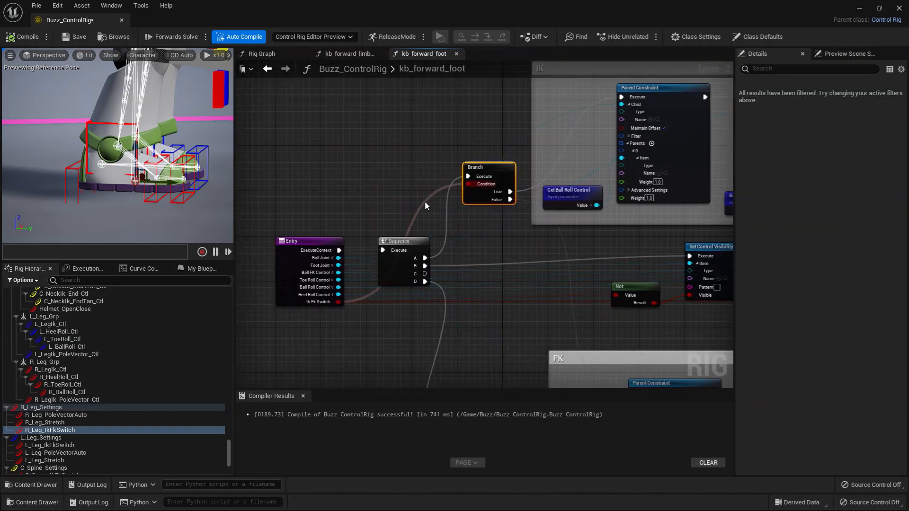
Step: Inspect the first Parent Constraint in the IK group, and shift it and the Get Ball Roll Control node slightly
right_drag(425, 201, 270, 261)
scroll(317, 285, up, 2)
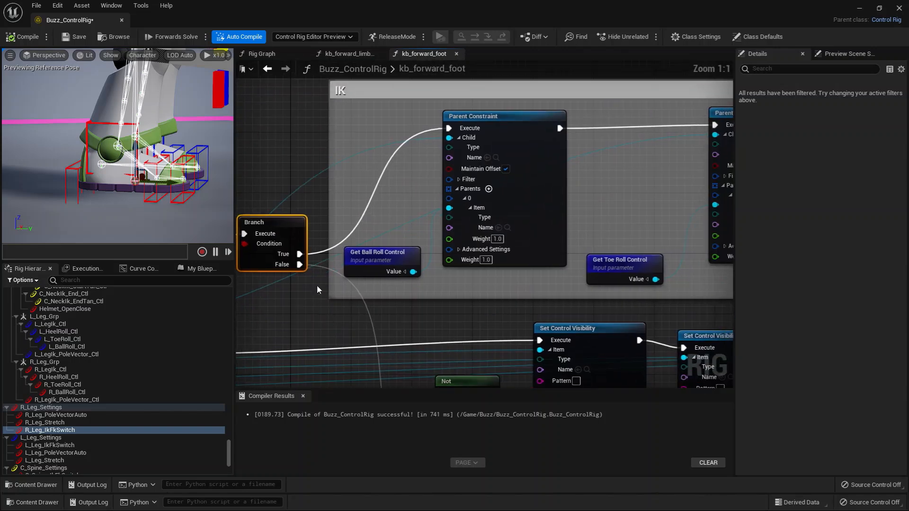
click(507, 130)
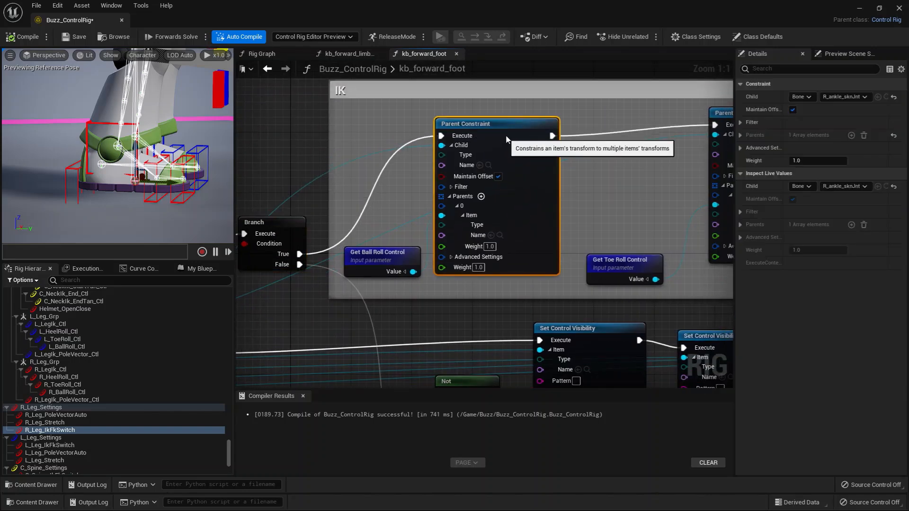
right_drag(573, 171, 510, 194)
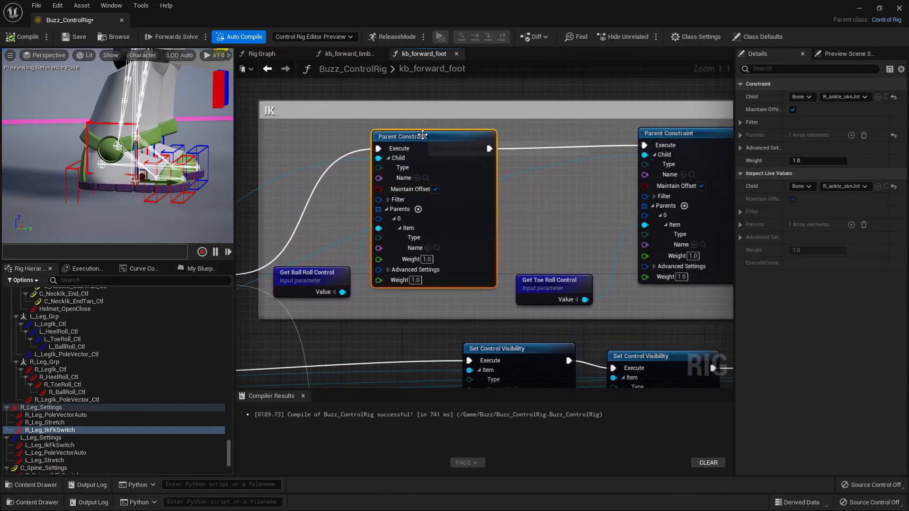
right_drag(326, 149, 338, 144)
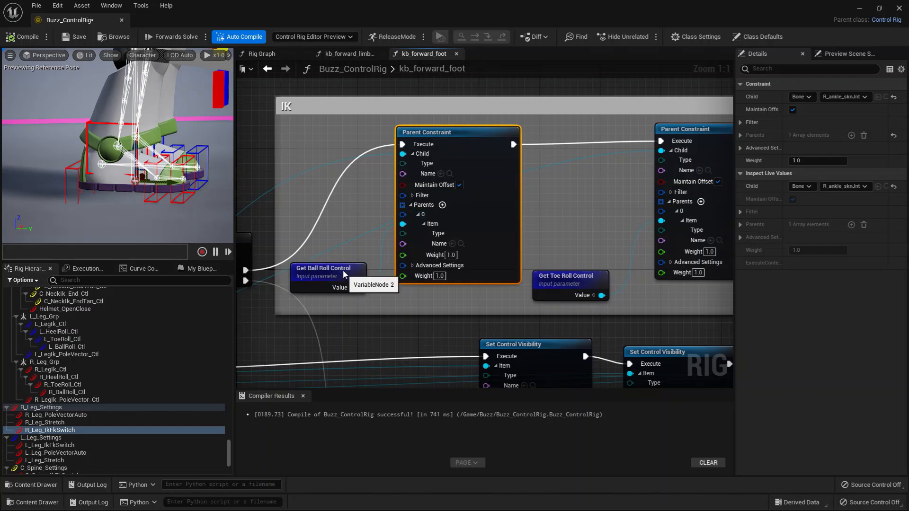
drag(344, 275, 352, 282)
Step: Move the Entry node into the IK group beside the first Parent Constraint and place Get Ball Roll Control beneath it
right_drag(356, 236, 502, 192)
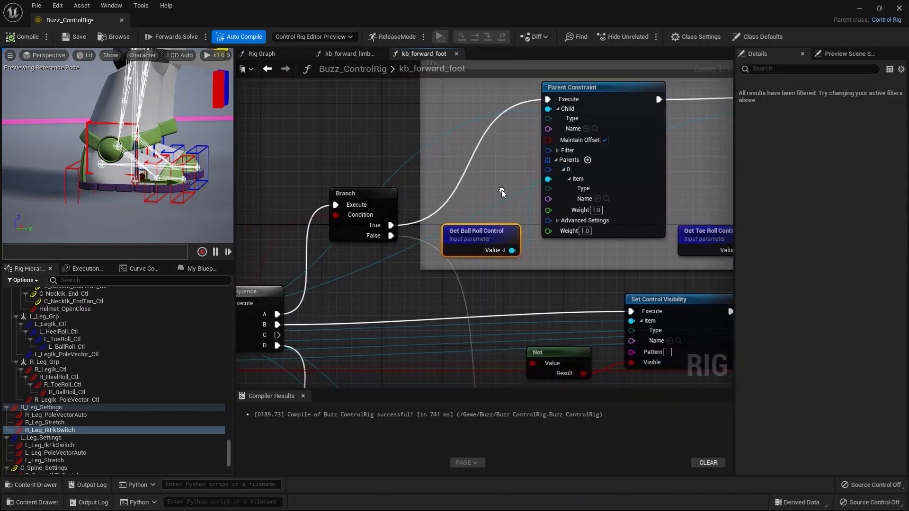
right_drag(360, 316, 492, 273)
drag(272, 252, 400, 201)
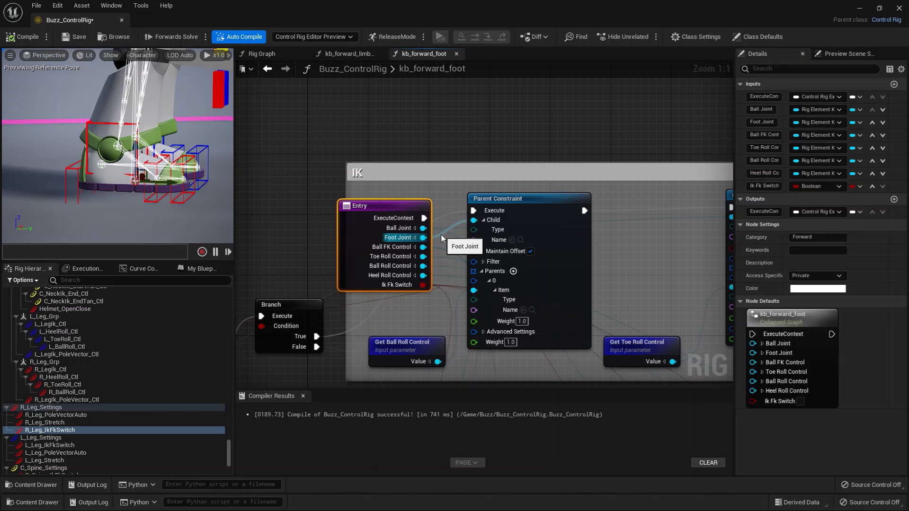
right_drag(441, 235, 413, 197)
drag(383, 298, 360, 268)
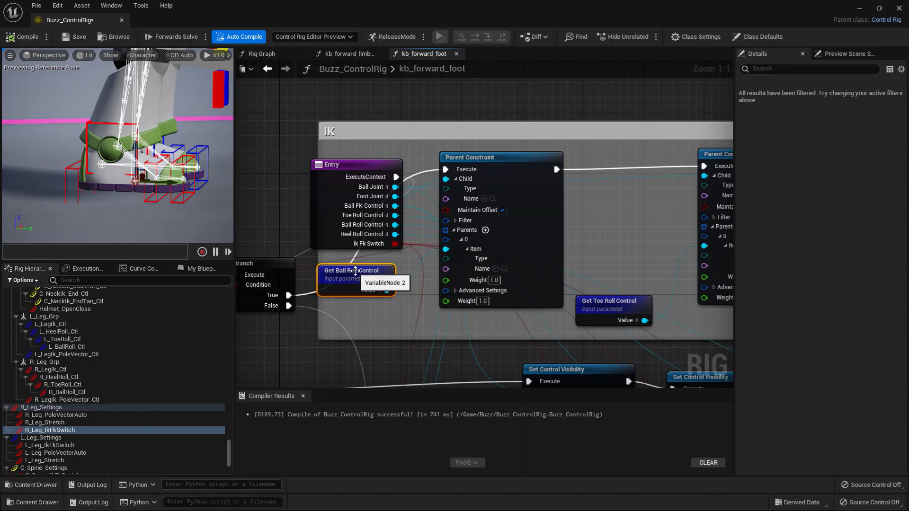
drag(360, 274, 367, 274)
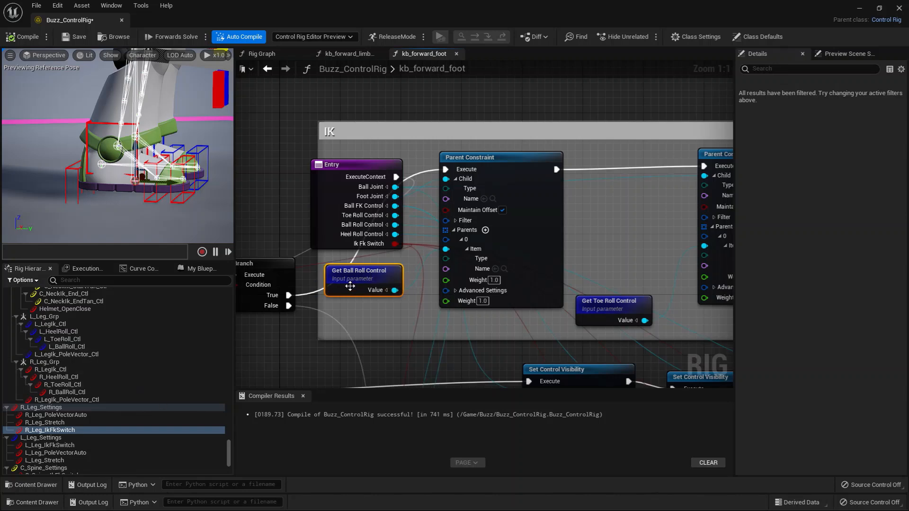
drag(331, 163, 342, 162)
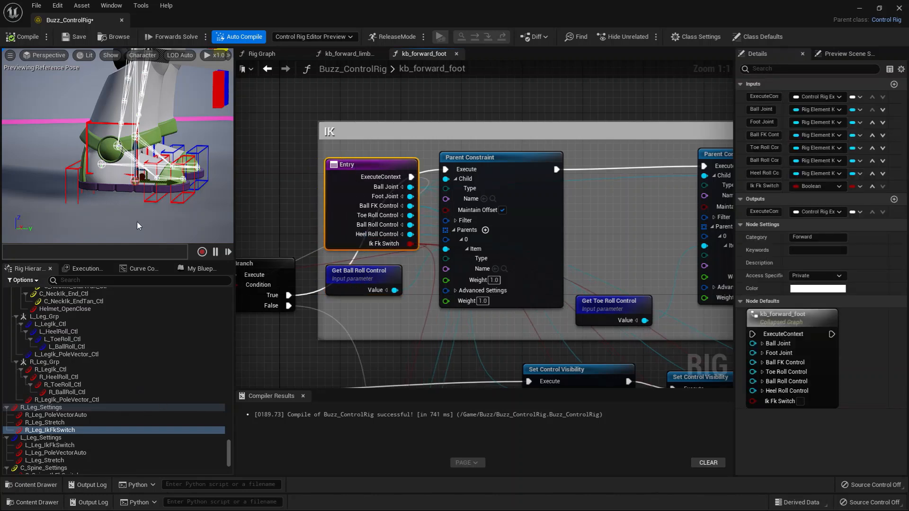
Step: Inspect the right foot's roll controls in the hierarchy, ending with R_BallRoll_Ctl selected
click(57, 376)
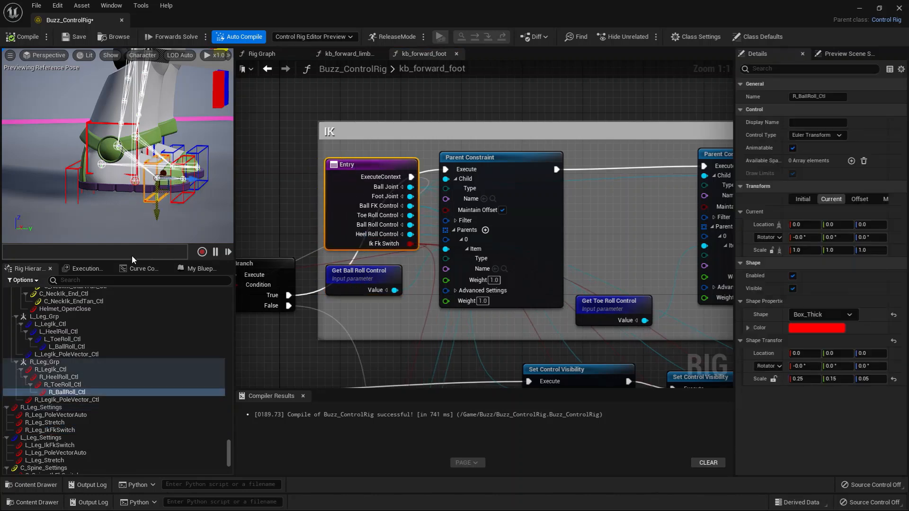
click(74, 385)
click(69, 392)
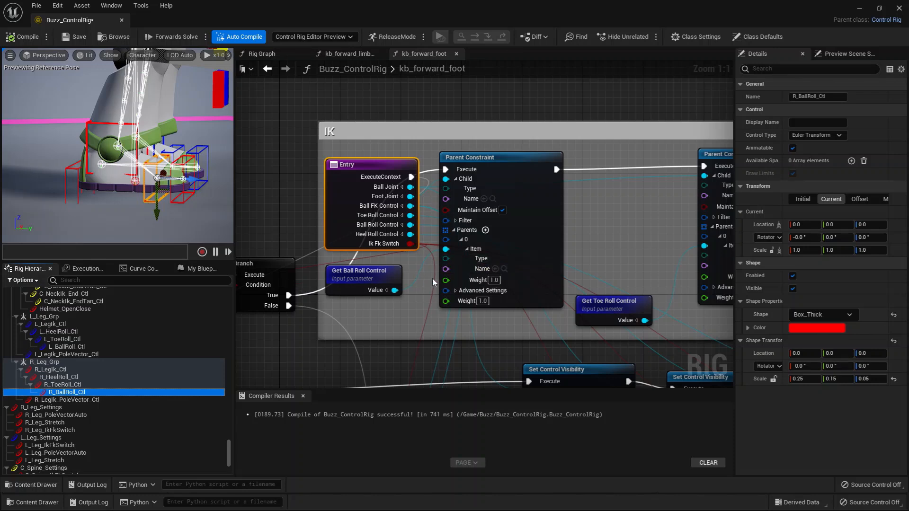
Step: Shift the first Parent Constraint, Get Ball Roll Control and Entry nodes to adjust their spacing inside the IK group
drag(532, 229, 547, 228)
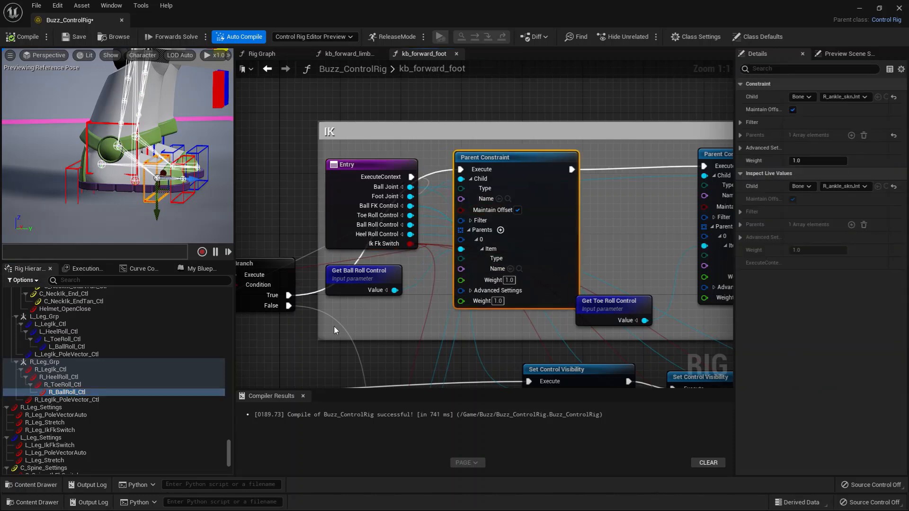
drag(369, 279, 377, 279)
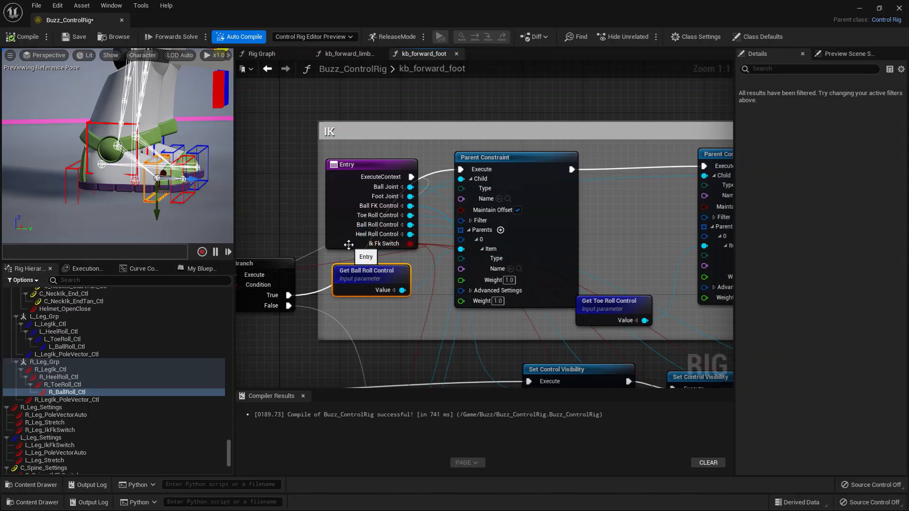
scroll(417, 304, down, 2)
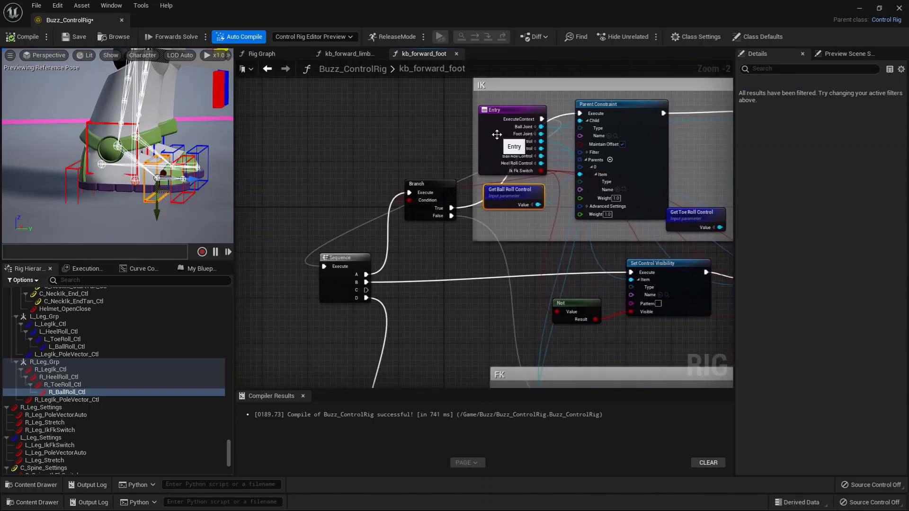
drag(496, 137, 519, 137)
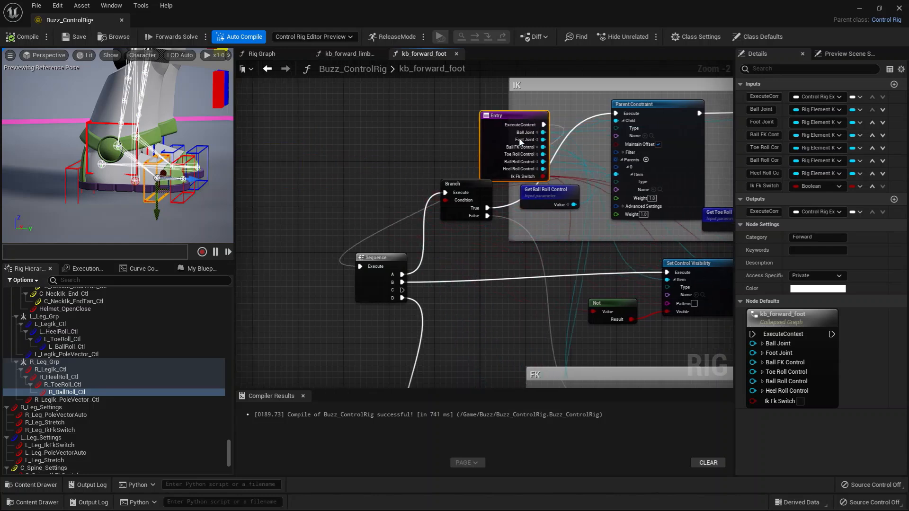
right_drag(535, 241, 389, 289)
scroll(389, 289, up, 2)
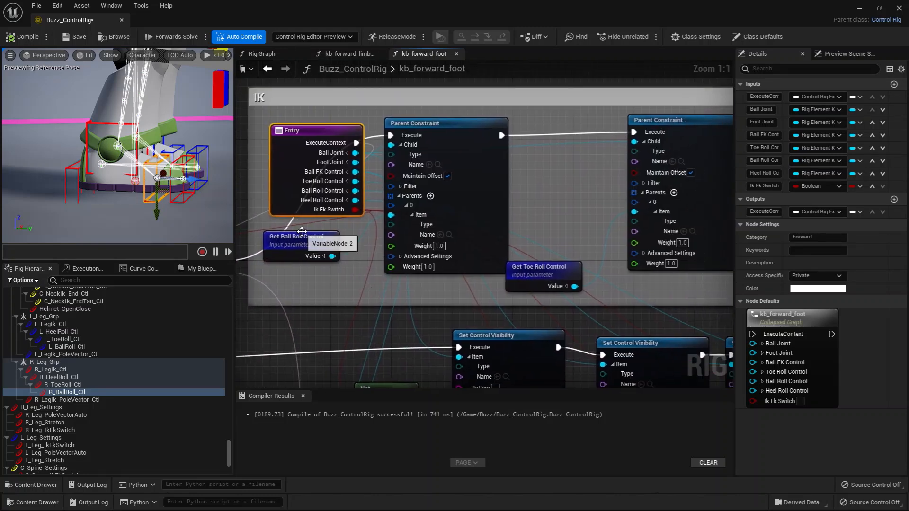
Step: Pick out the Get Ball Roll Control node, the matching R_BallRoll_Ctl control, and the R_ball_sknJnt bone on the right foot
click(328, 251)
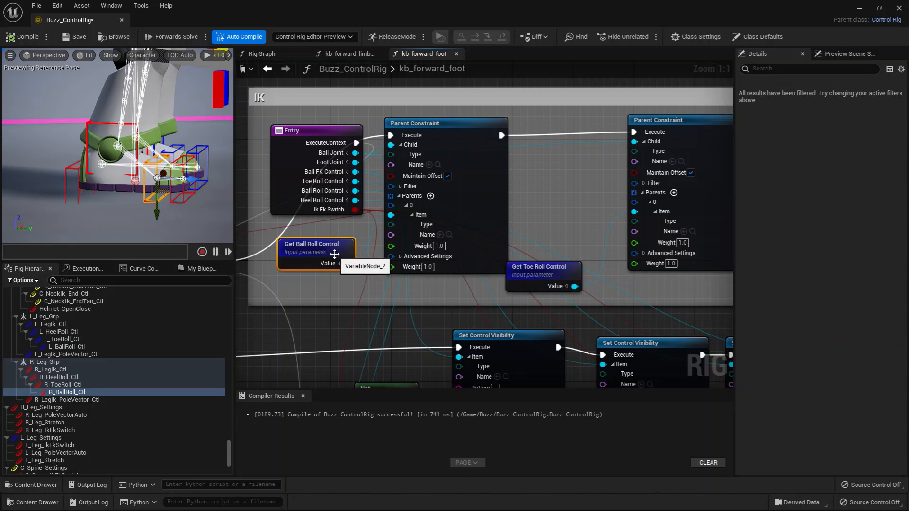
click(72, 392)
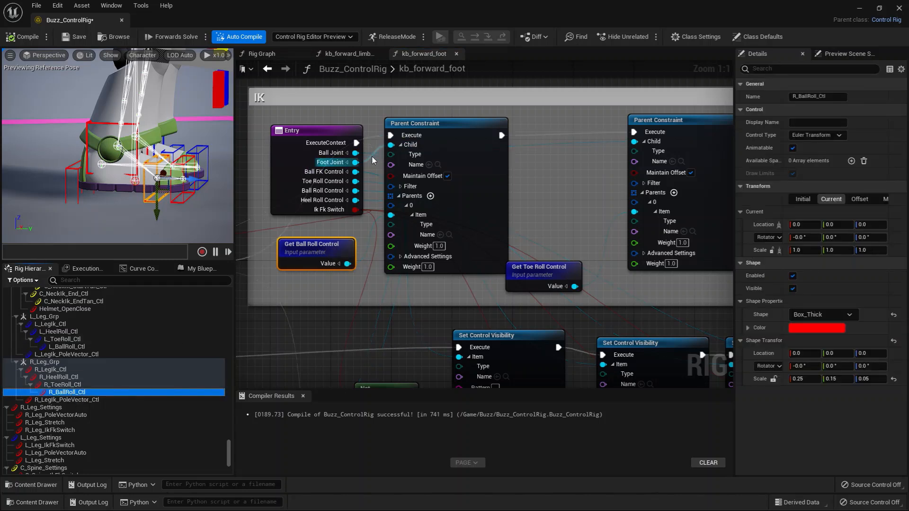
click(129, 153)
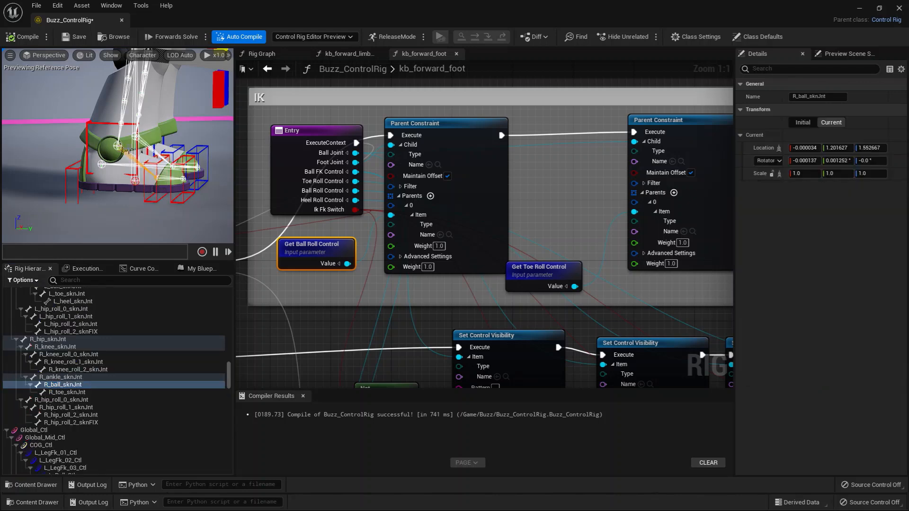
Step: Move the Entry node between the two Parent Constraints in the IK group and shift the second Parent Constraint farther along
scroll(367, 198, down, 1)
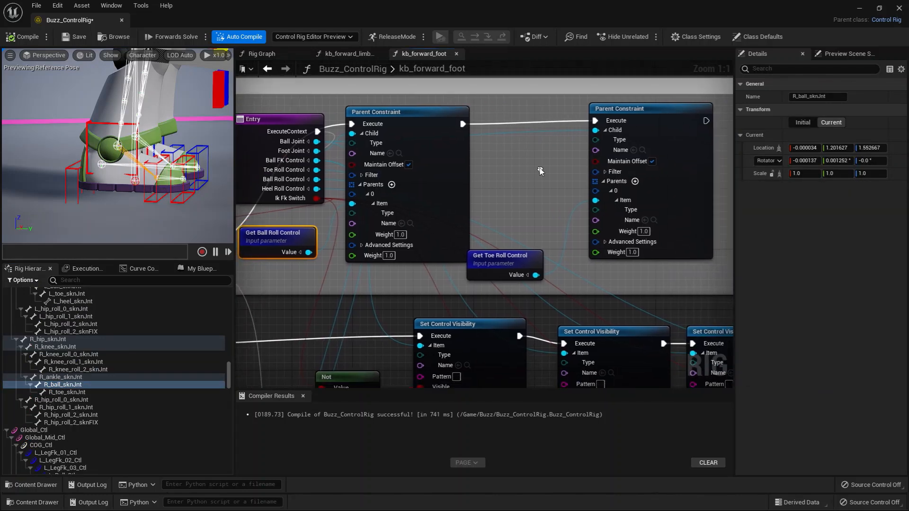
click(277, 165)
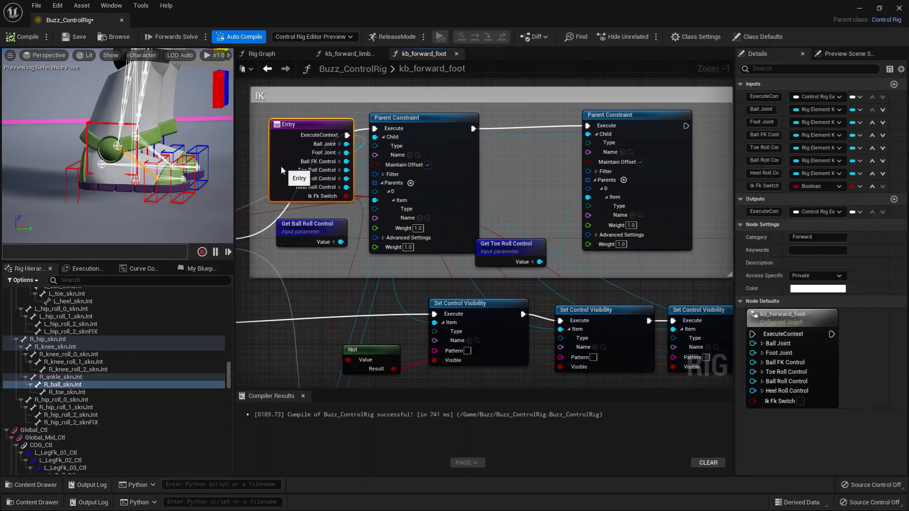
drag(281, 165, 492, 170)
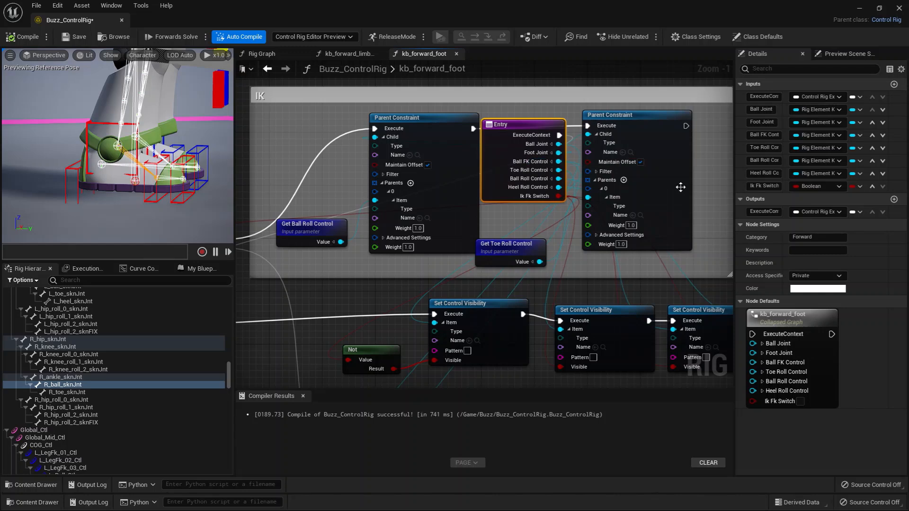
scroll(632, 229, up, 1)
drag(633, 229, 669, 232)
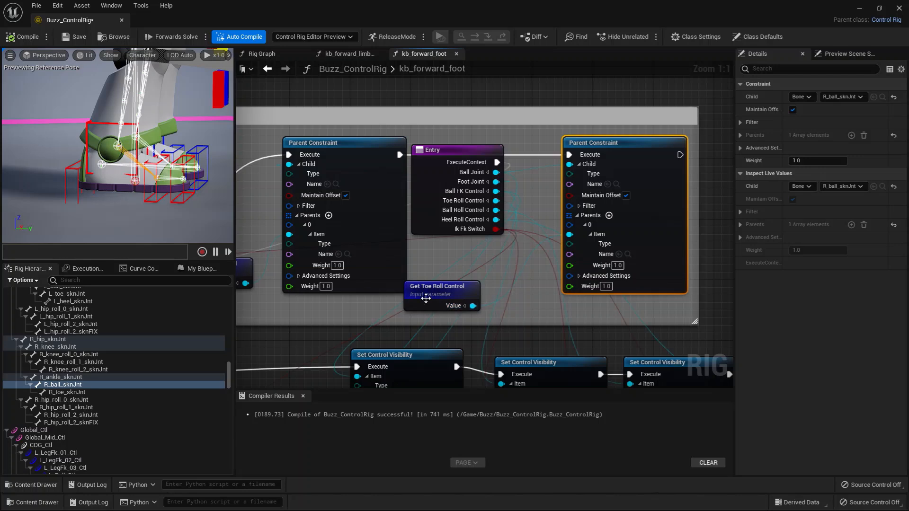
Step: Pick out the Get Toe Roll Control node, the matching R_ToeRoll_Ctl control, and the R_toe_sknJnt bone on the right foot
drag(436, 292, 452, 285)
click(184, 194)
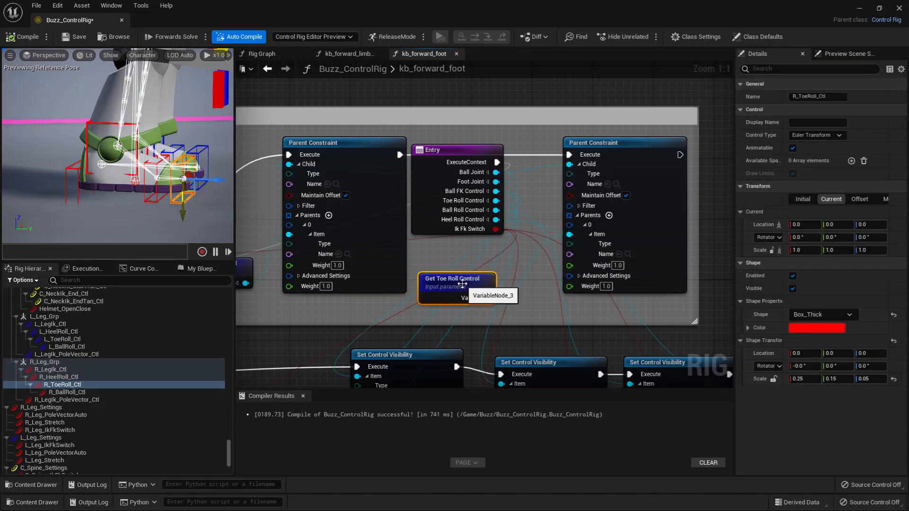
click(165, 178)
Step: Place Get Toe Roll Control between the IK Parent Constraints and move the Entry node out of the IK group toward the FK group
scroll(475, 312, down, 5)
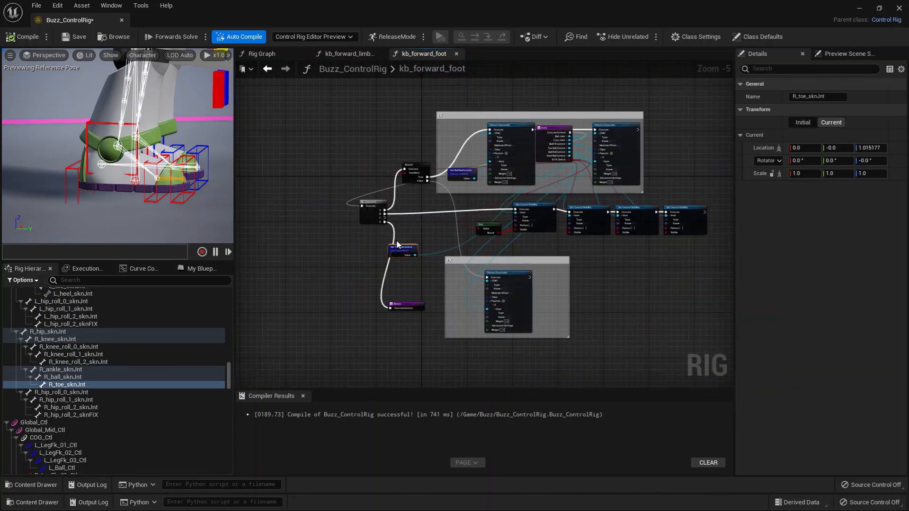
drag(398, 245, 558, 172)
drag(553, 131, 425, 234)
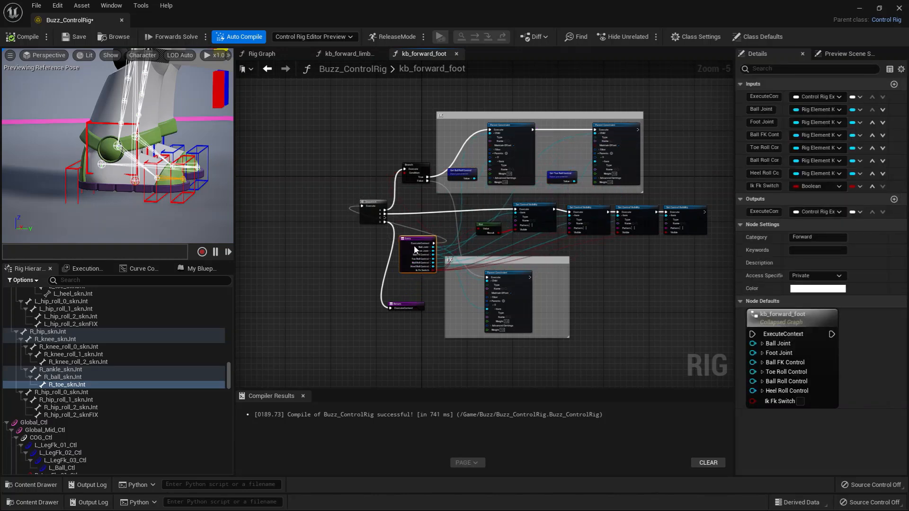
drag(415, 250, 439, 293)
Step: Arrange the Entry node and the Parent Constraint side by side in the FK group, leaving room to trace their connections
scroll(480, 298, up, 6)
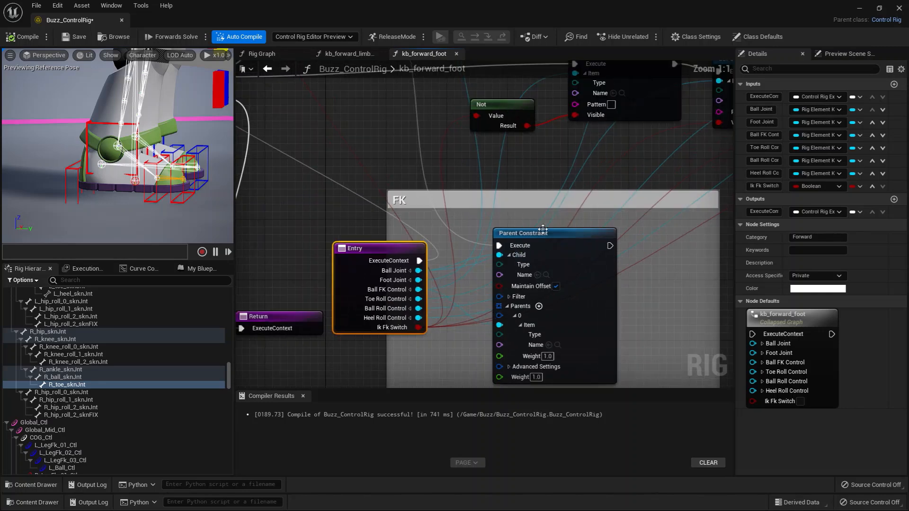
drag(543, 230, 565, 230)
drag(384, 247, 420, 247)
right_drag(442, 371, 423, 322)
drag(388, 188, 379, 194)
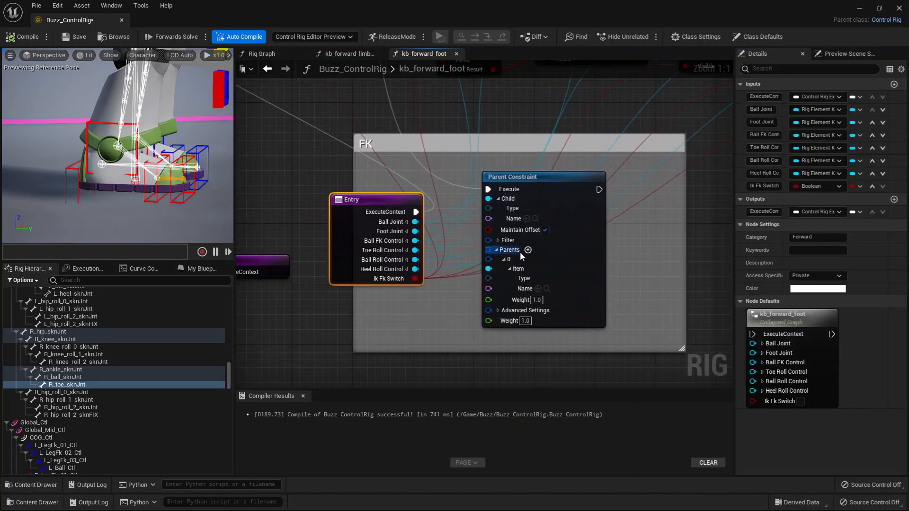
drag(562, 265, 608, 242)
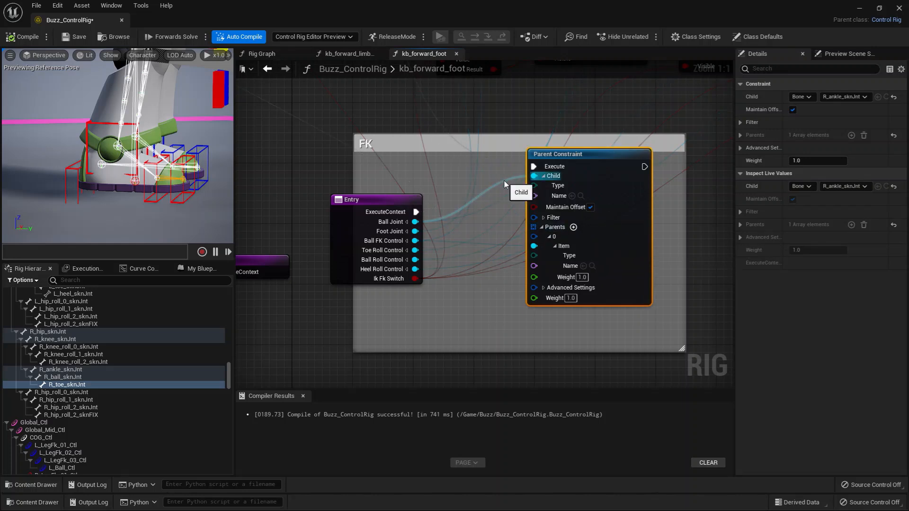
drag(607, 263, 622, 271)
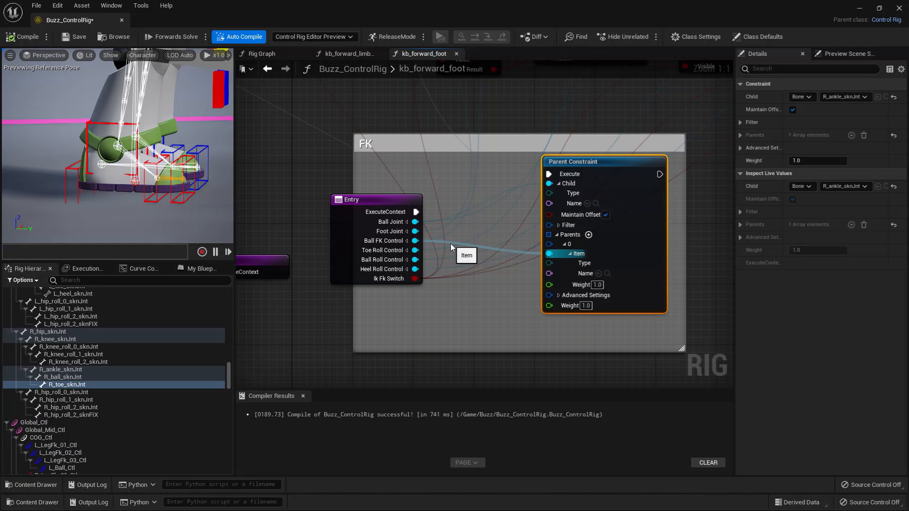
Step: Move the Entry node out of the FK group and back in front of the Sequence node
scroll(451, 247, down, 3)
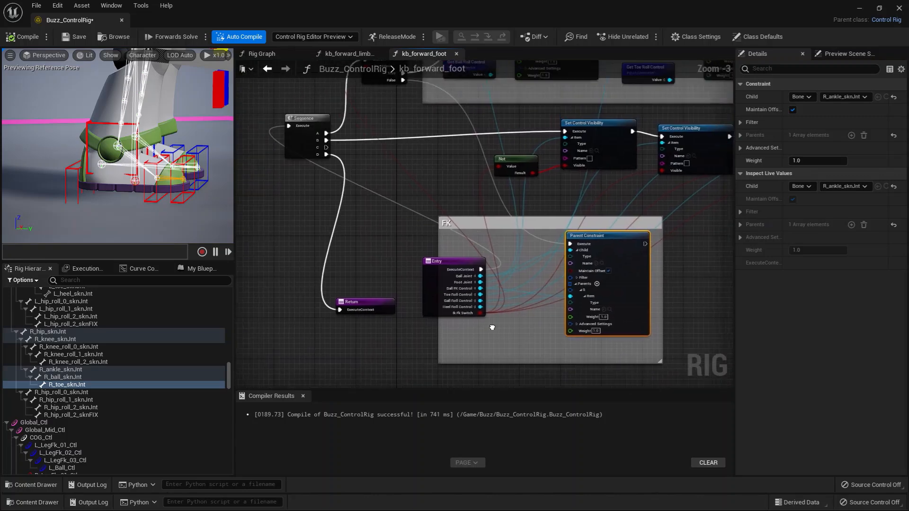
click(443, 293)
right_drag(443, 293, 412, 254)
scroll(535, 211, down, 3)
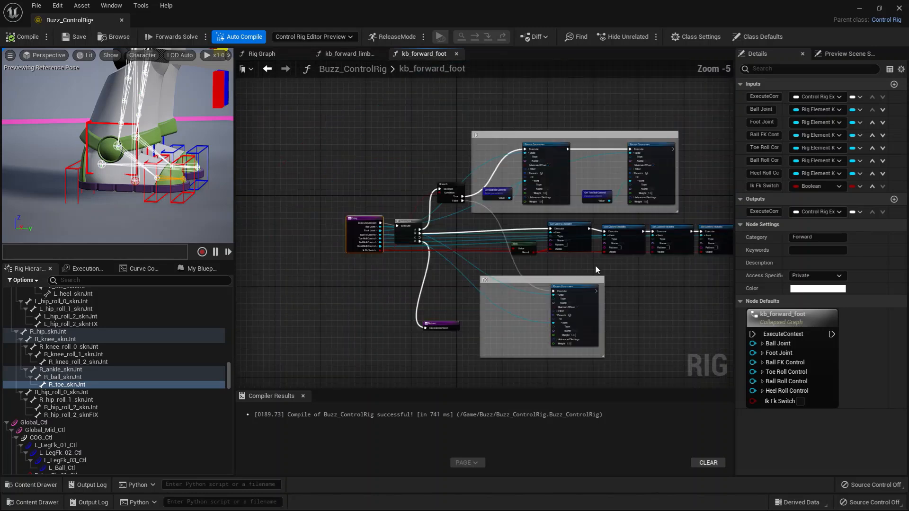
mouse_move(595, 266)
right_down()
mouse_move(489, 251)
mouse_move(591, 277)
right_up()
scroll(410, 272, up, 3)
right_drag(411, 272, 475, 275)
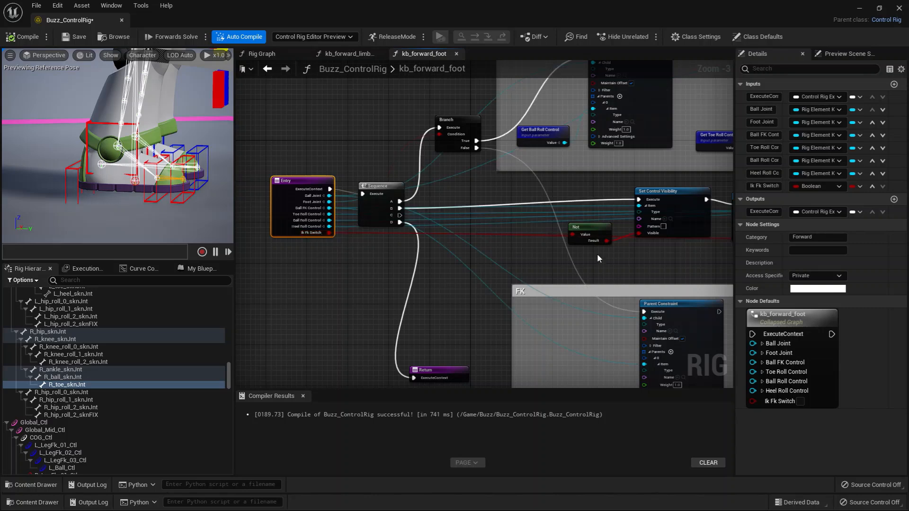
Step: Reposition the four chained Set Control Visibility nodes into a tidier row between the IK and FK groups
scroll(598, 253, up, 3)
right_drag(598, 254, 505, 159)
scroll(553, 287, down, 3)
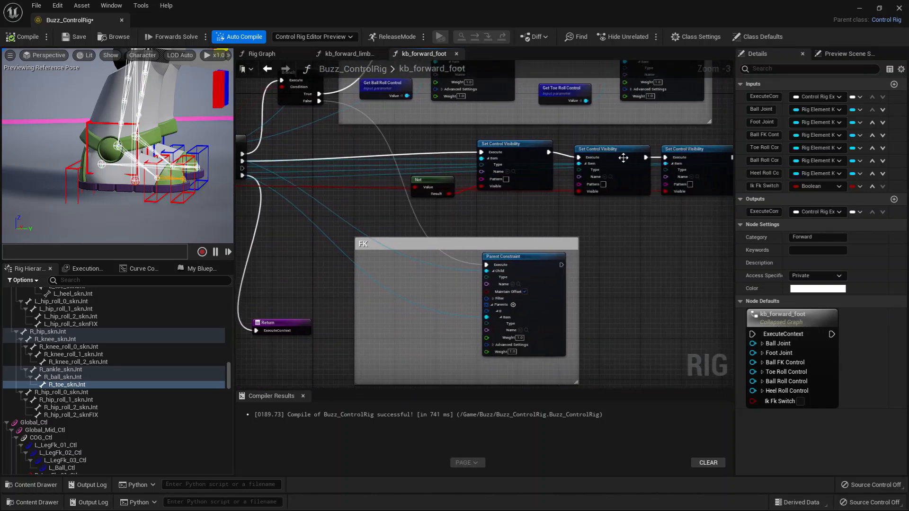
drag(619, 147, 614, 142)
drag(522, 150, 522, 145)
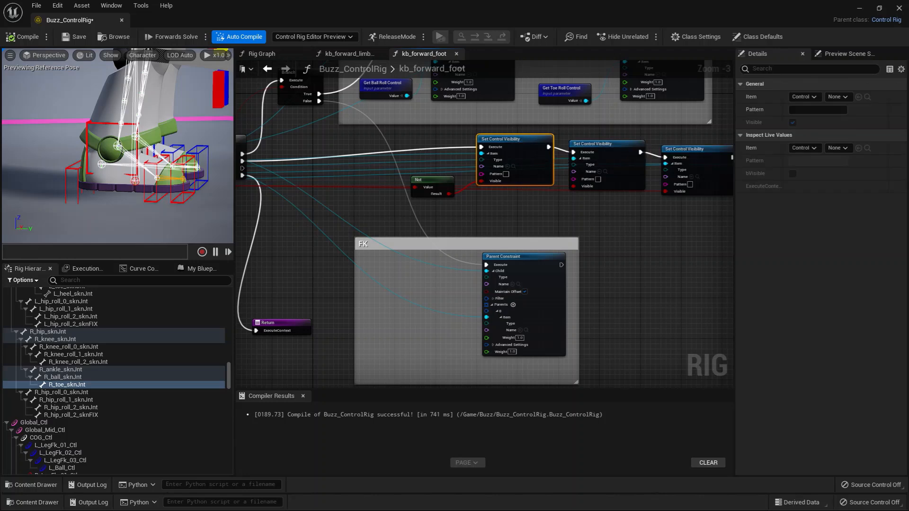
right_drag(523, 146, 418, 153)
click(599, 153)
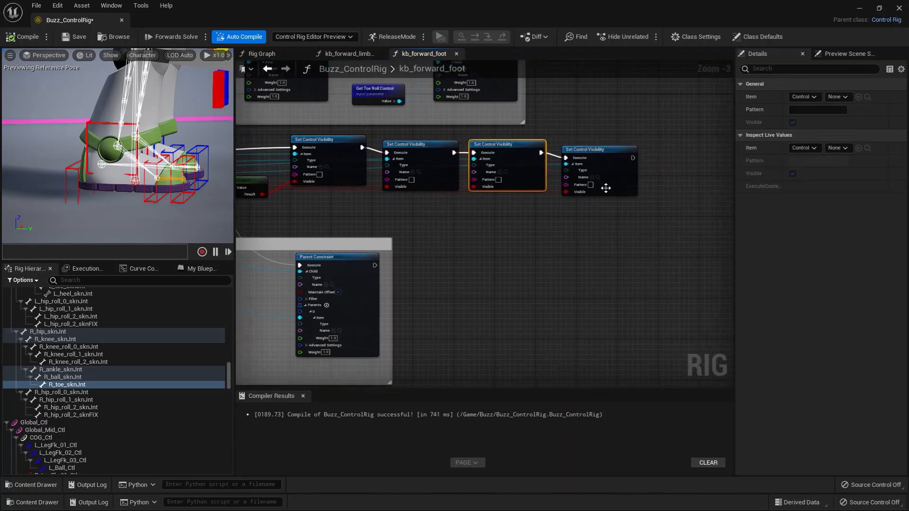
drag(604, 186, 640, 176)
Step: Move the Entry node beneath the Set Control Visibility chain to show which controls feed it
right_drag(325, 243, 648, 225)
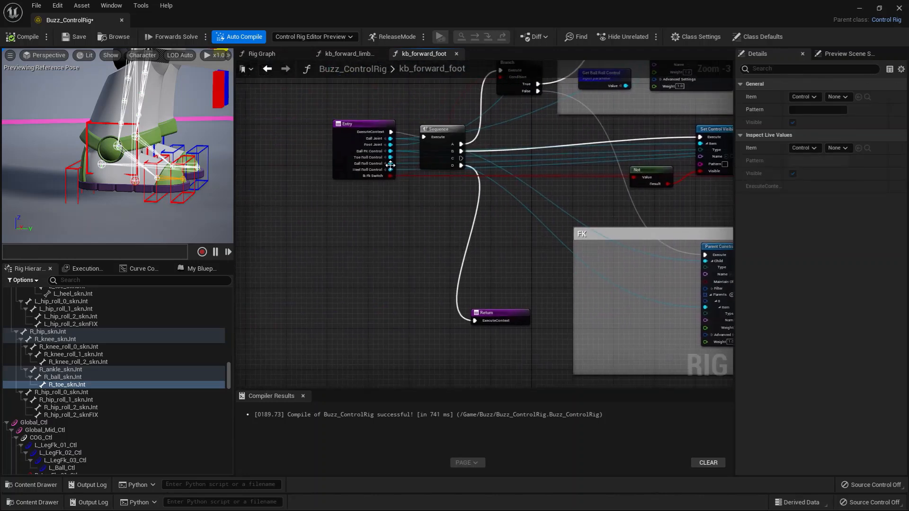
drag(349, 165, 544, 192)
right_drag(544, 195, 336, 218)
drag(336, 218, 683, 286)
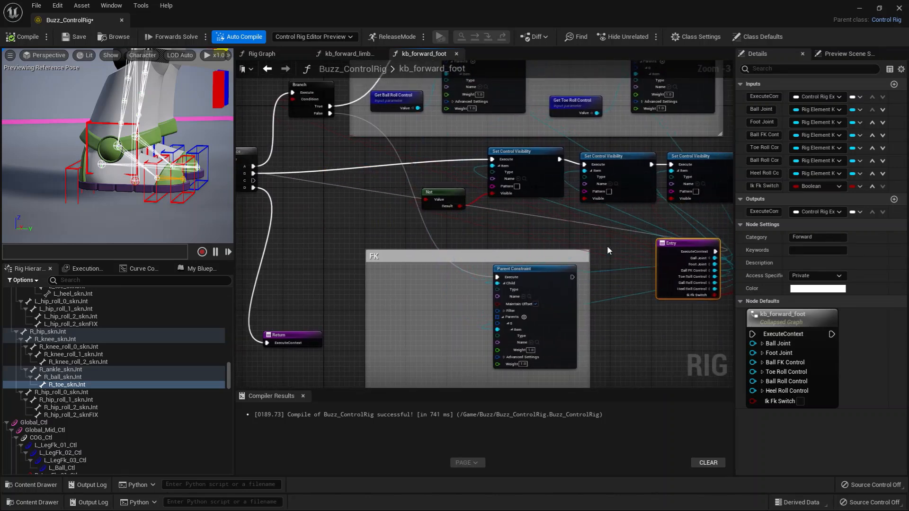
right_drag(690, 237, 474, 236)
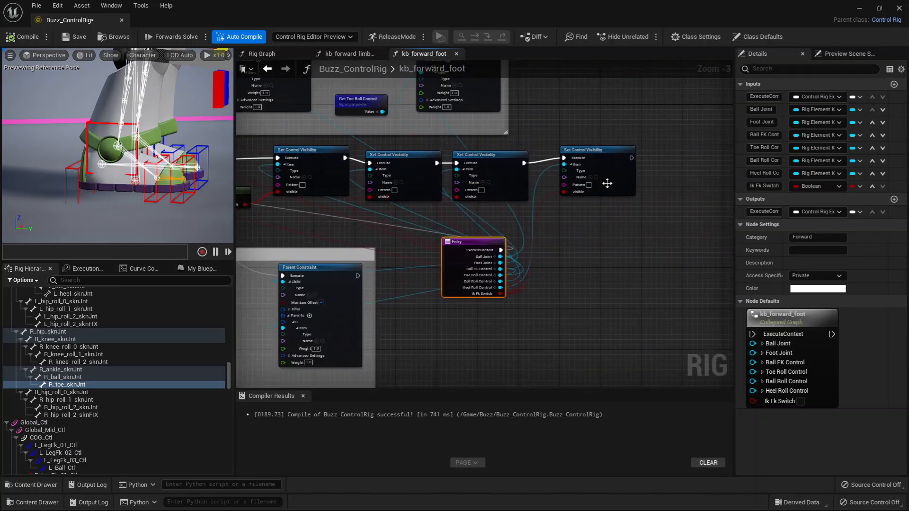
drag(564, 177, 622, 209)
drag(588, 259, 503, 302)
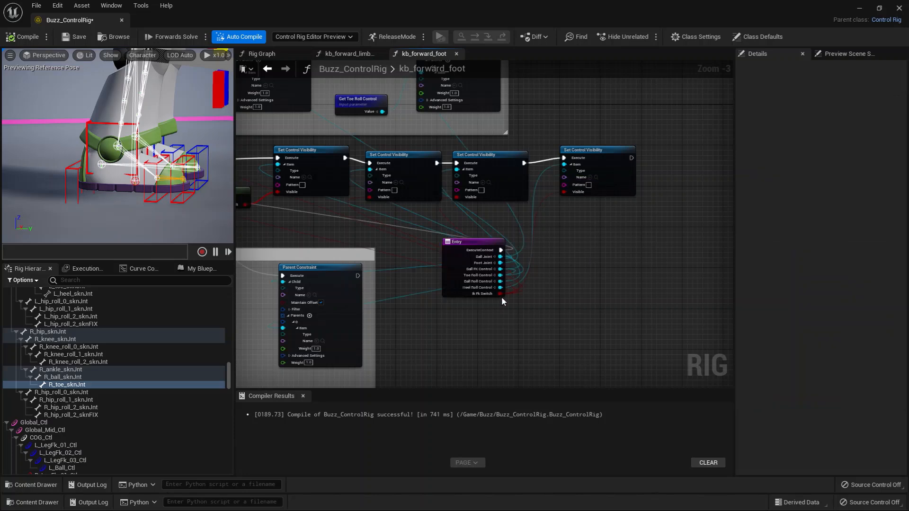
Step: Move the Entry node beside the Not node to show how Ik Fk Switch drives control visibility
right_drag(511, 293, 605, 320)
drag(613, 302, 376, 187)
scroll(427, 250, up, 2)
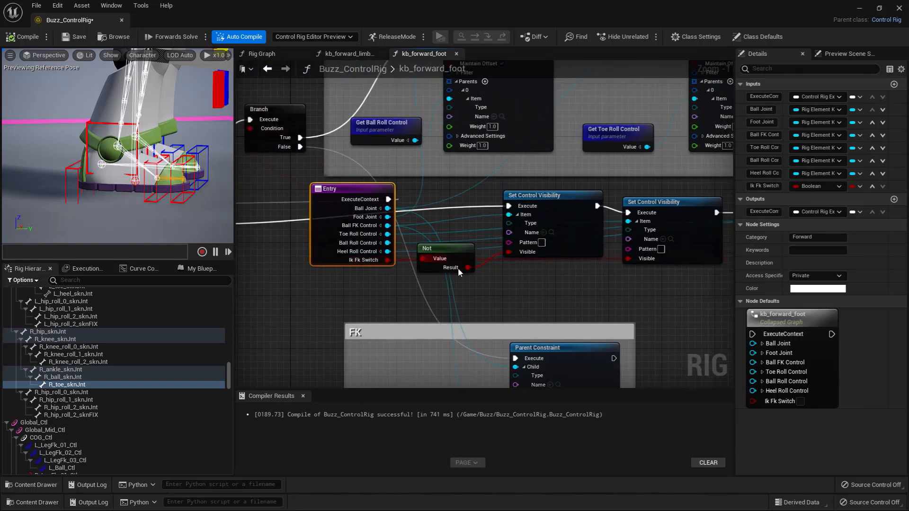
Step: Return the Entry node from beside the Not node to its place before the Sequence node
scroll(496, 254, down, 2)
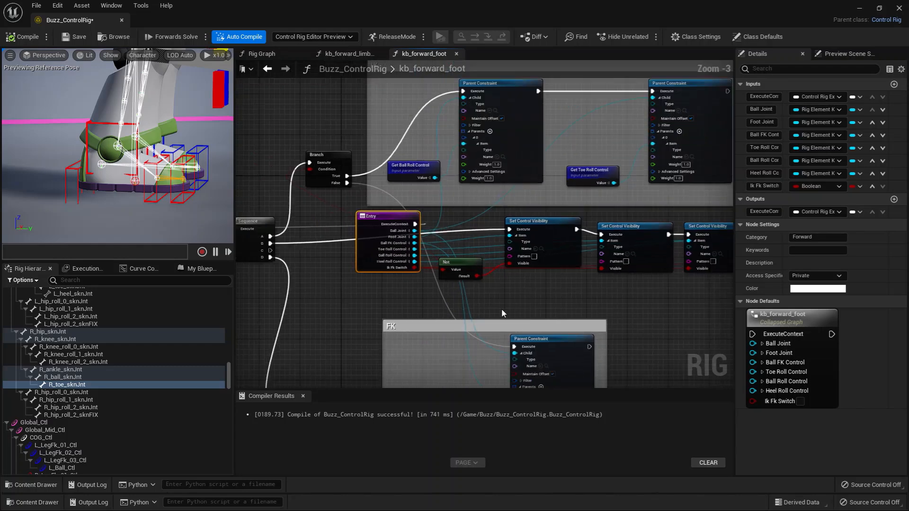
right_drag(502, 309, 599, 307)
scroll(599, 307, down, 1)
drag(537, 265, 365, 261)
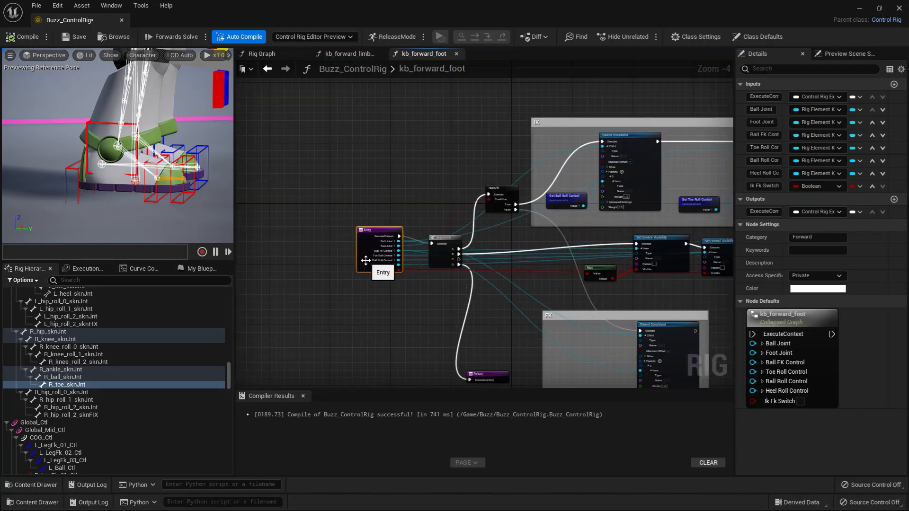
Step: Go back to the main Rig Graph and examine the Legs group's kb_forward_foot nodes and their switch inputs
click(262, 54)
scroll(411, 244, down, 5)
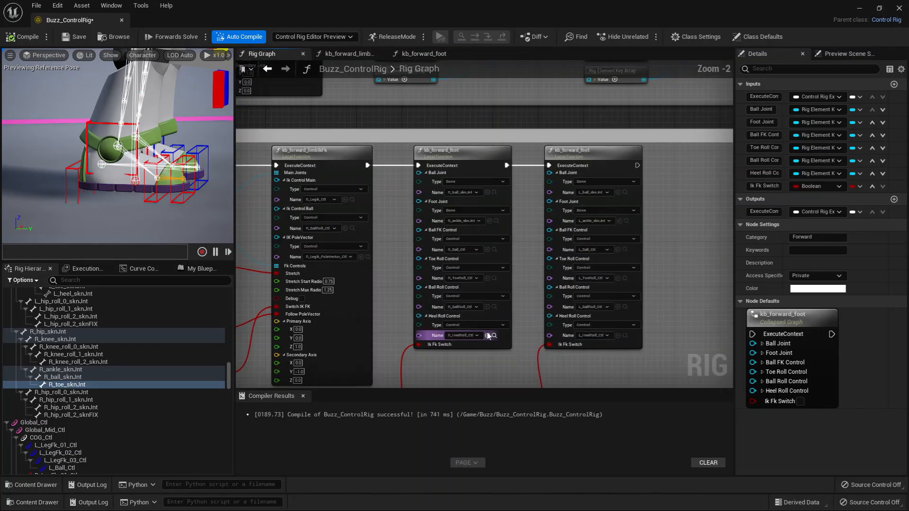
scroll(570, 314, up, 2)
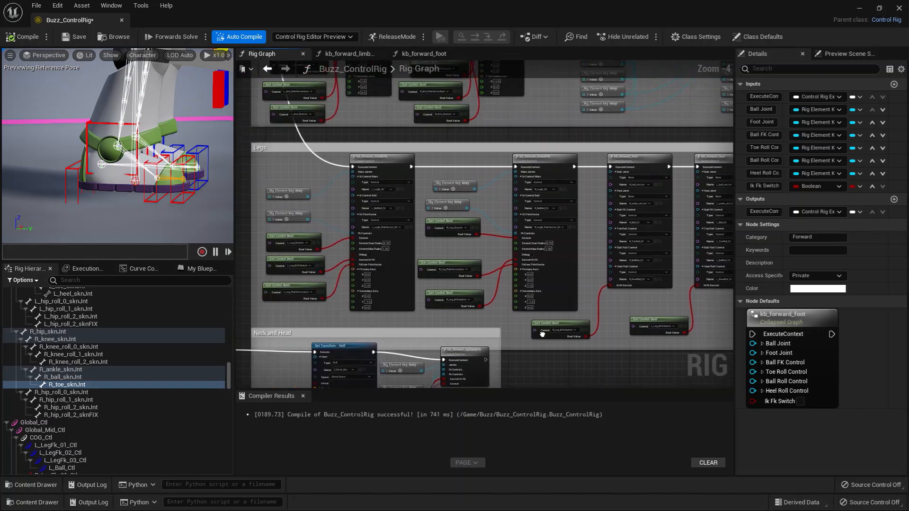